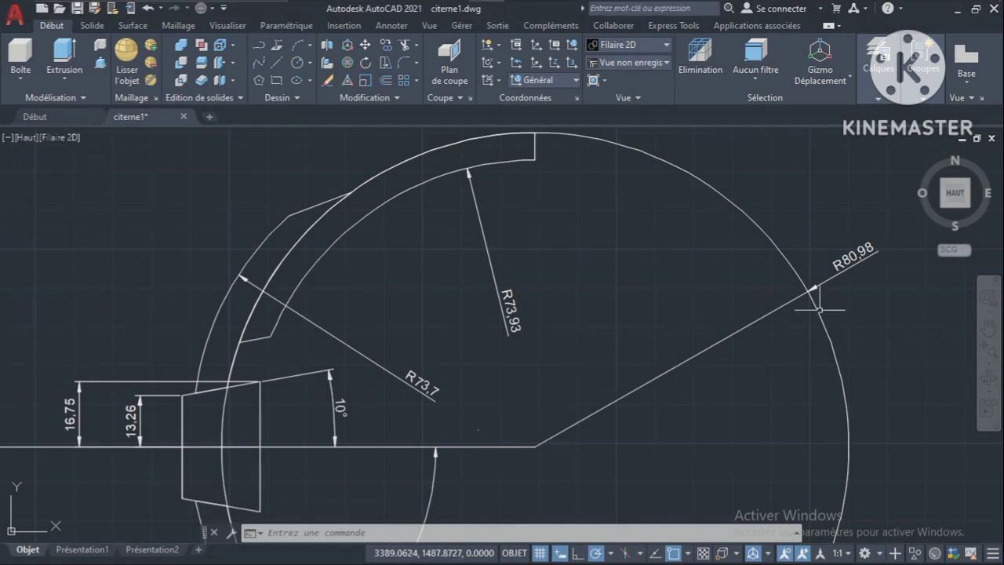
Examine the tank's circular end profile in the reference drawing, including the radii, side rib and support leg dimensions.
click(988, 328)
mouse_move(872, 306)
mouse_down()
mouse_move(836, 314)
mouse_move(908, 285)
mouse_up()
mouse_move(471, 318)
mouse_down()
mouse_move(513, 303)
mouse_move(601, 220)
mouse_move(622, 176)
mouse_up()
mouse_move(525, 387)
mouse_down()
mouse_move(511, 222)
mouse_move(464, 142)
mouse_move(450, 227)
mouse_up()
key(Escape)
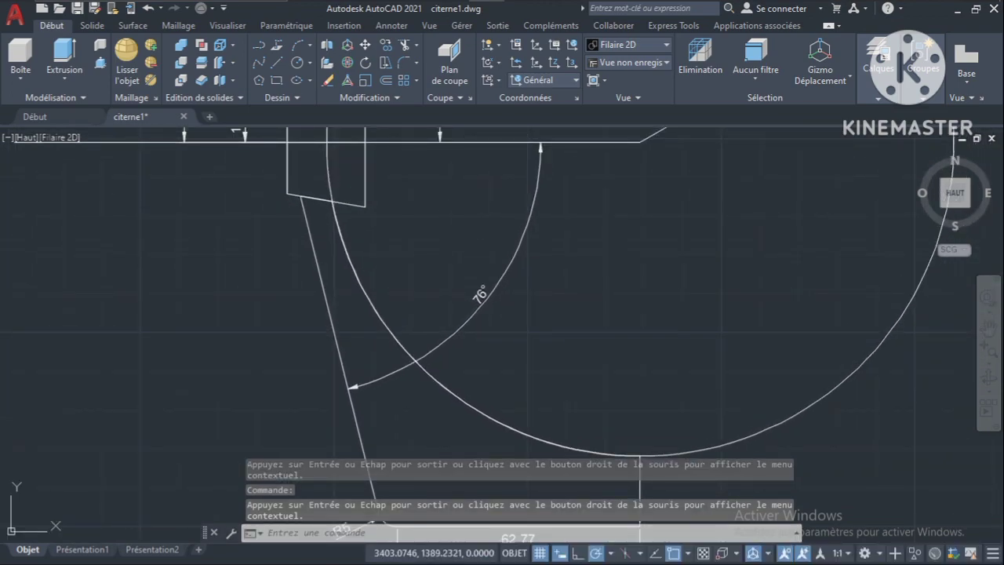
click(988, 362)
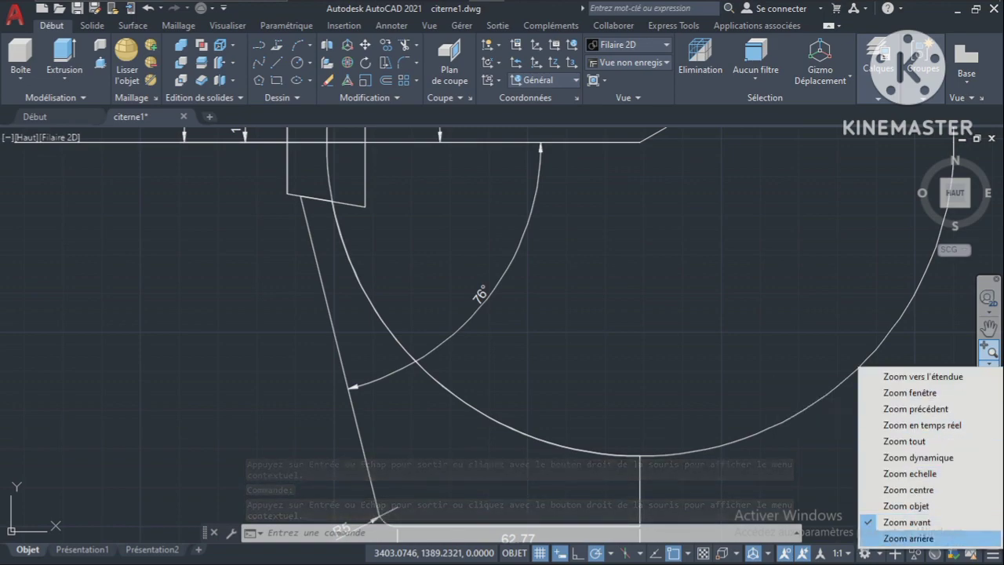
click(909, 538)
click(988, 328)
drag(792, 273, 757, 320)
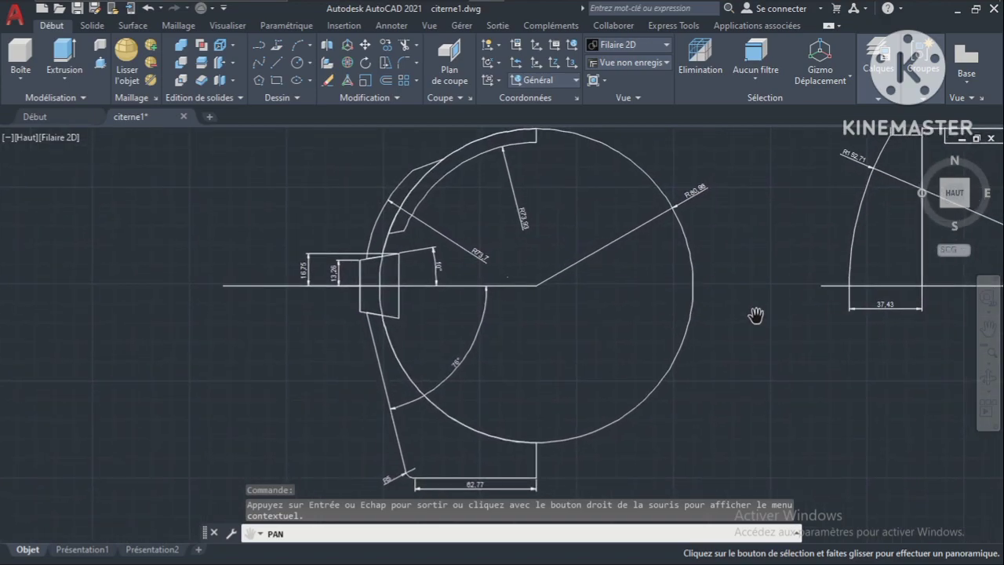
Examine the tank's side-view profile in the reference drawing, including the end caps, upper blocks and their dimensions.
mouse_move(755, 315)
mouse_down()
mouse_move(450, 352)
mouse_move(260, 416)
mouse_move(67, 421)
mouse_move(40, 439)
mouse_up()
key(Escape)
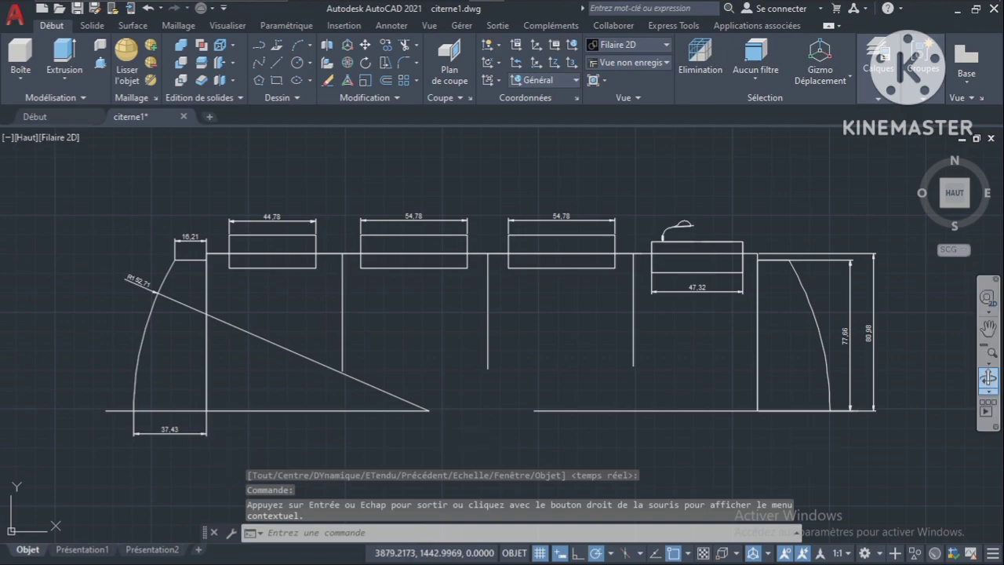
click(988, 363)
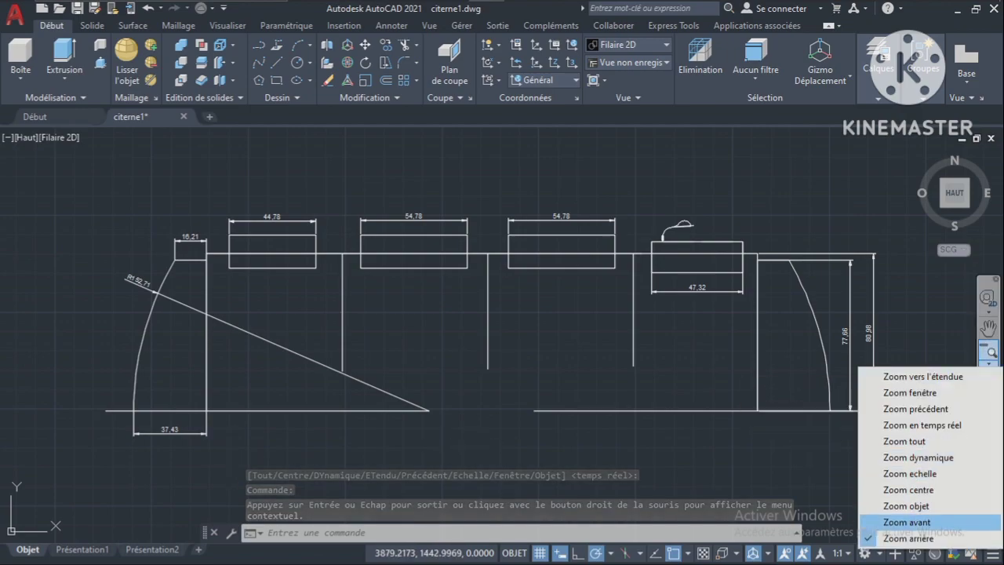
click(902, 521)
click(989, 328)
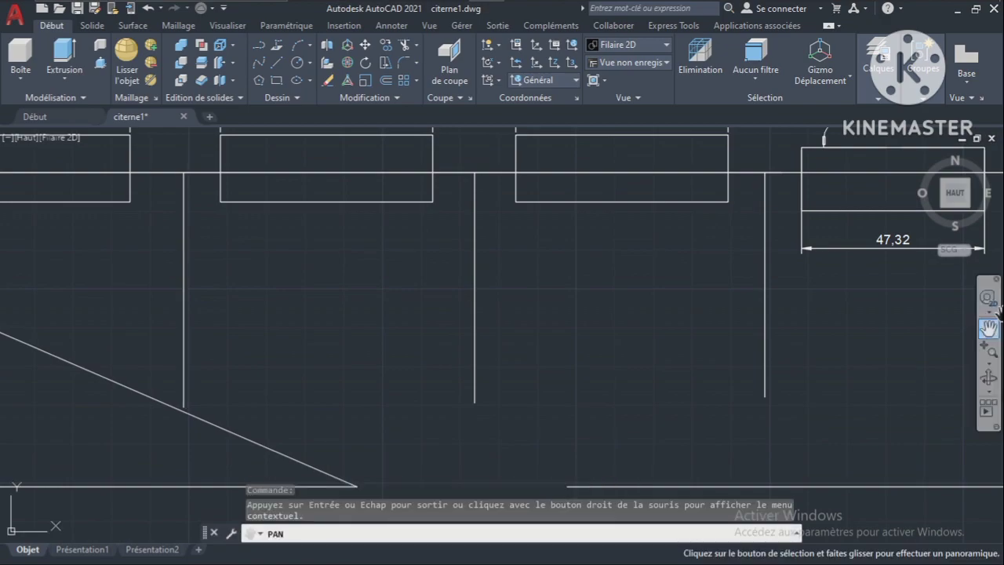
mouse_move(906, 339)
mouse_down()
mouse_move(522, 345)
mouse_move(575, 356)
mouse_move(587, 381)
mouse_move(664, 381)
mouse_move(758, 405)
mouse_move(838, 402)
mouse_up()
mouse_move(548, 415)
mouse_down()
mouse_move(710, 425)
mouse_move(756, 416)
mouse_up()
mouse_move(456, 428)
mouse_down()
mouse_move(663, 438)
mouse_move(753, 417)
mouse_move(753, 337)
mouse_move(733, 217)
mouse_move(695, 342)
mouse_up()
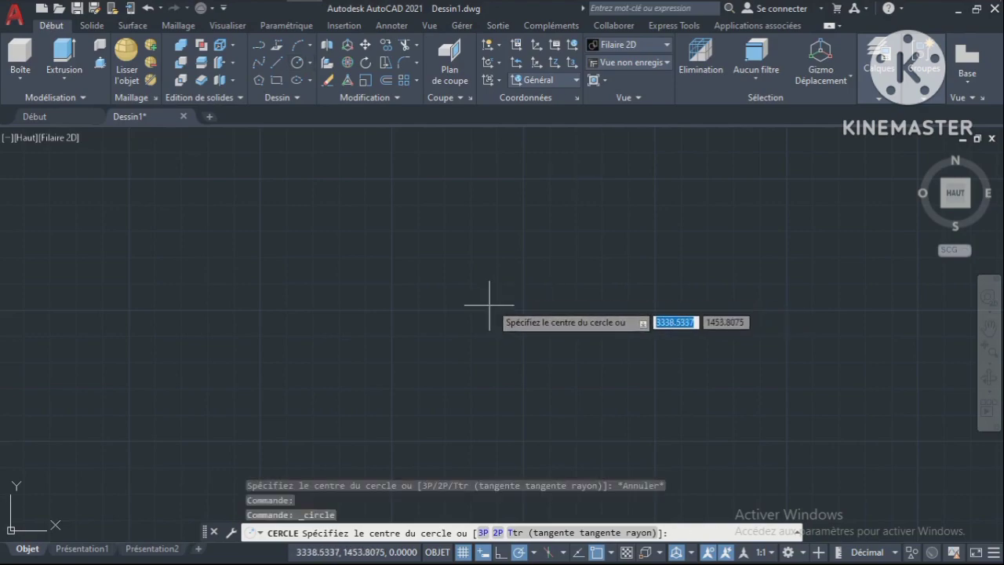
Draw the tank's main circle with a radius of about 81 in the new drawing.
click(469, 313)
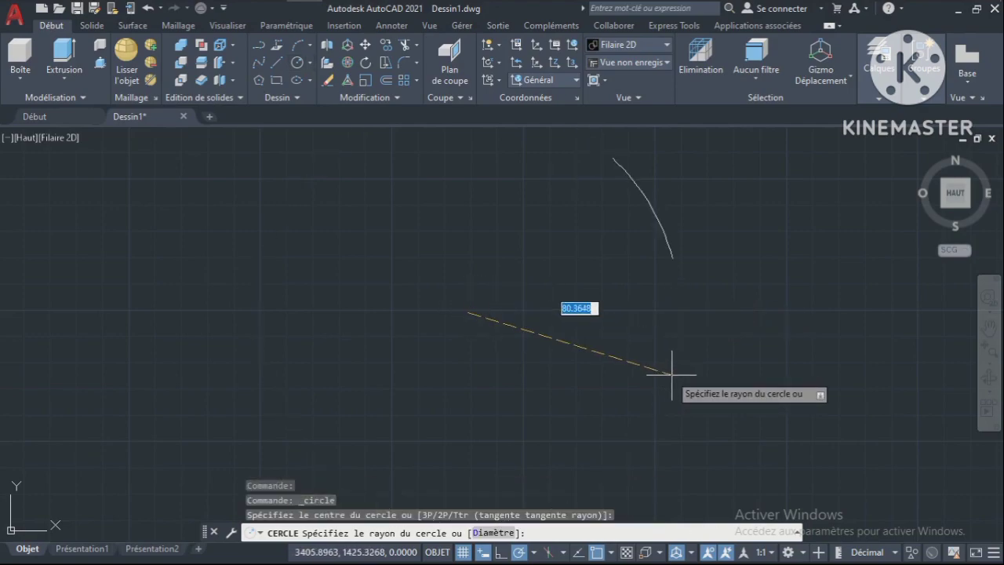
click(675, 329)
click(989, 328)
drag(603, 288, 727, 292)
key(Escape)
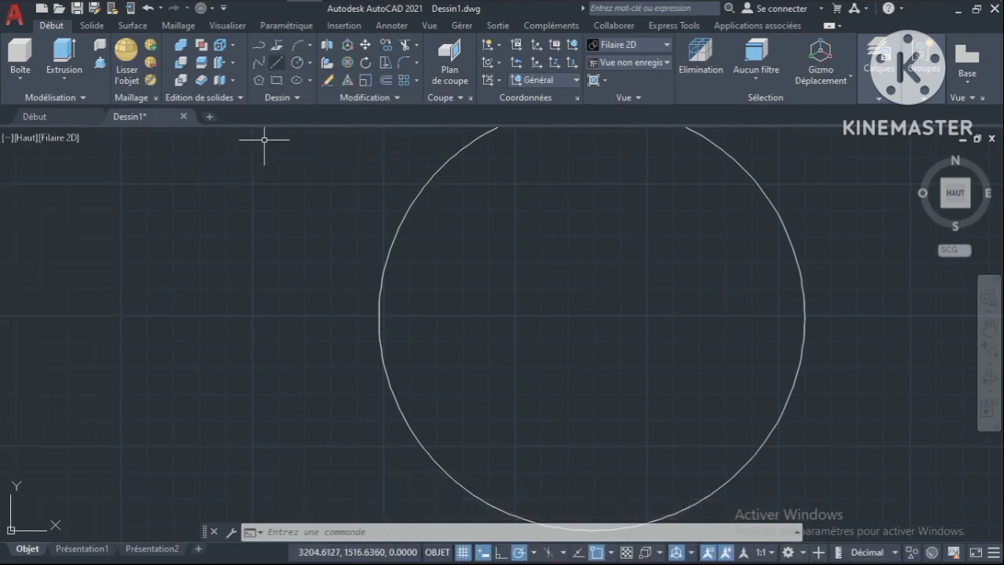
Draw a small rectangle centred on the main circle's left quadrant, and check the tank's reference photo.
text(rec)
key(Return)
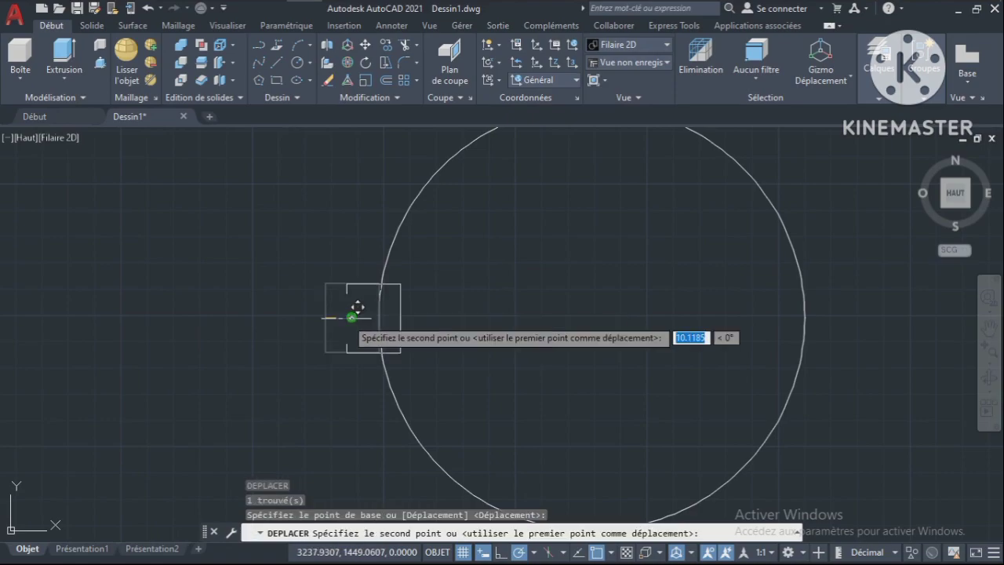
click(340, 14)
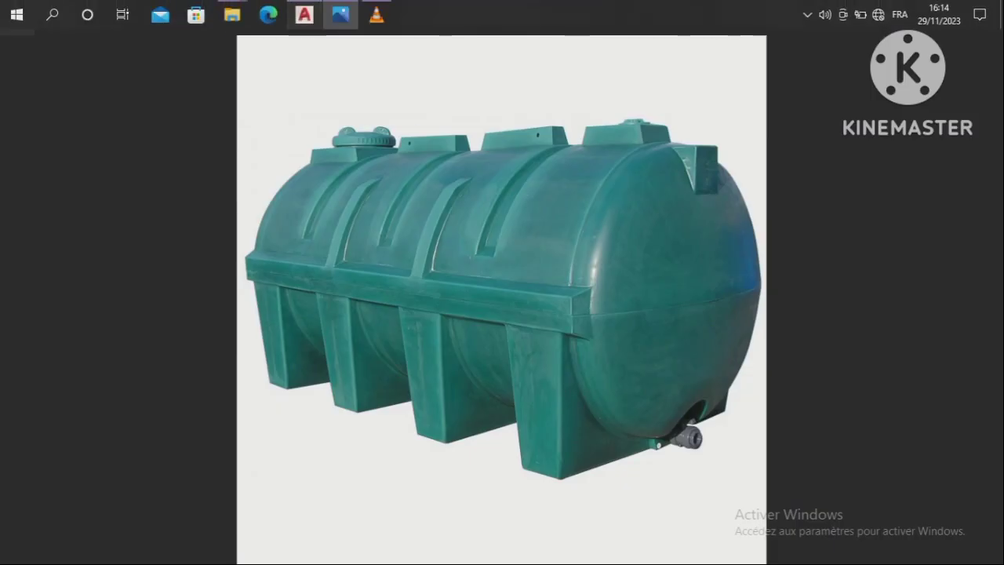
click(303, 13)
Draw a concentric outer circle with a radius of about 88.8, reaching the small rectangle's upper edge.
click(994, 314)
drag(602, 230, 605, 262)
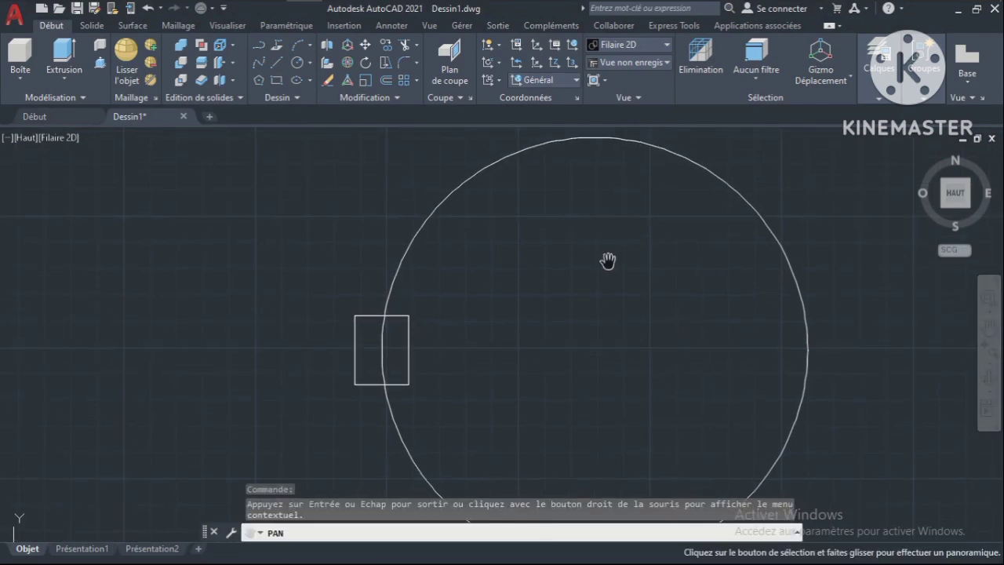
key(Escape)
click(298, 62)
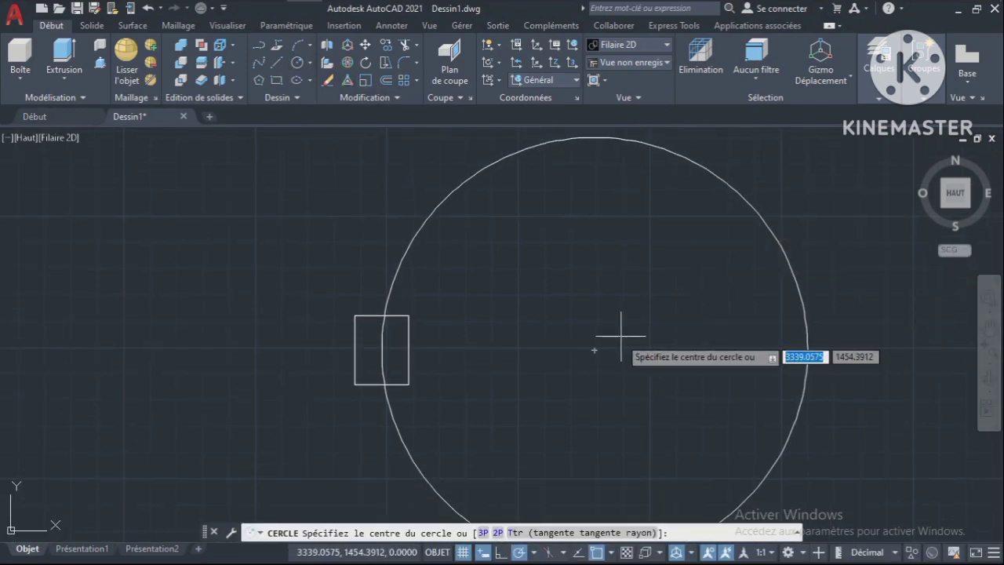
click(597, 349)
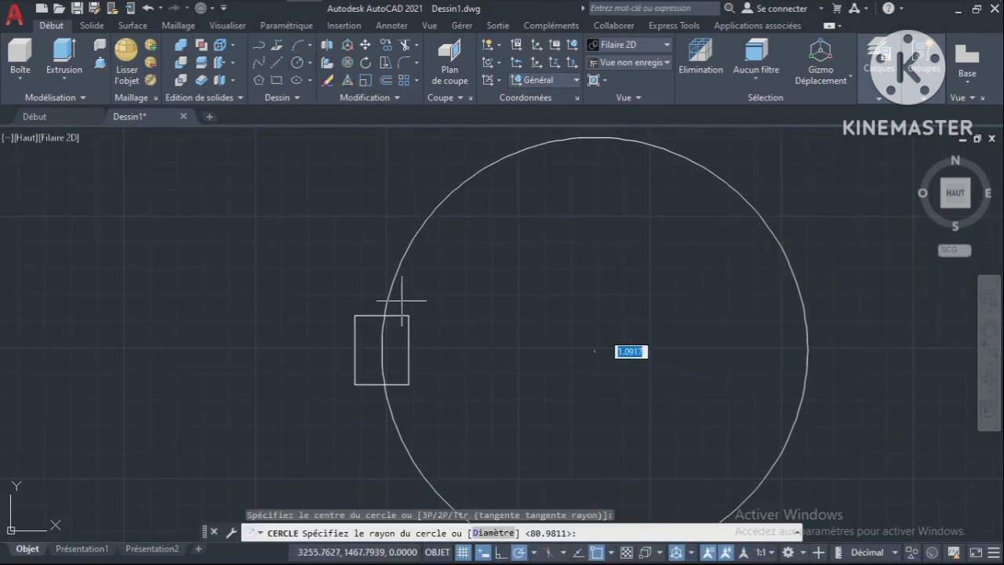
click(365, 315)
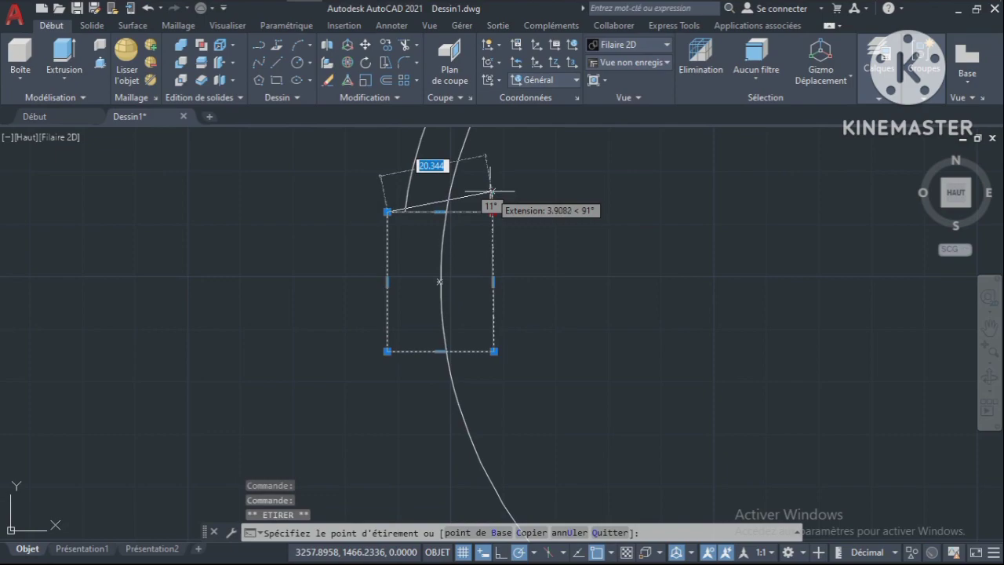
Stretch the rectangle's upper-right corner upward to slope its upper edge, and mirror the shape about its horizontal midline.
click(492, 193)
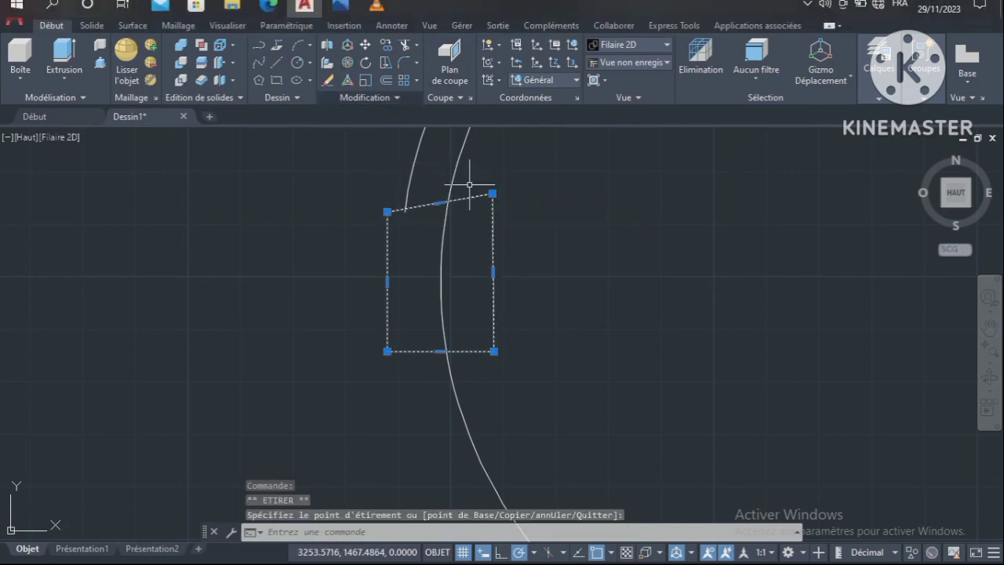
click(364, 97)
click(402, 116)
click(388, 280)
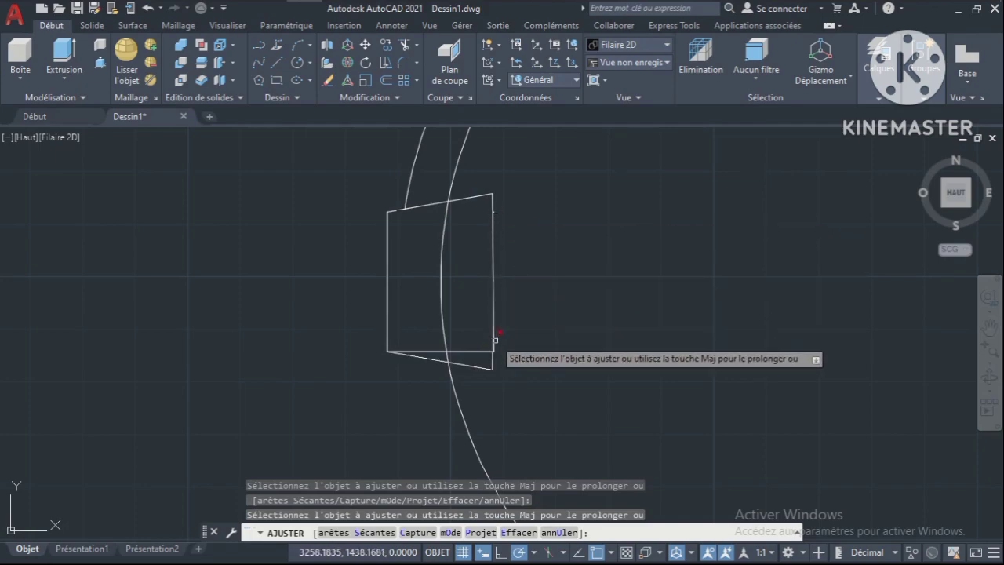
Trim the leftover rectangle edges inside the mirrored shape to leave a clean trapezoid.
drag(496, 346, 498, 352)
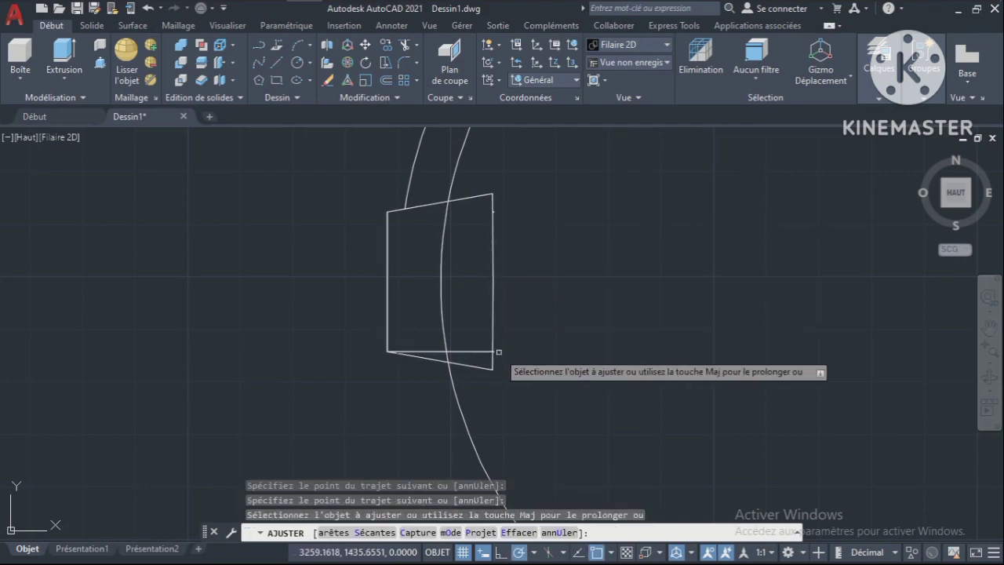
click(495, 352)
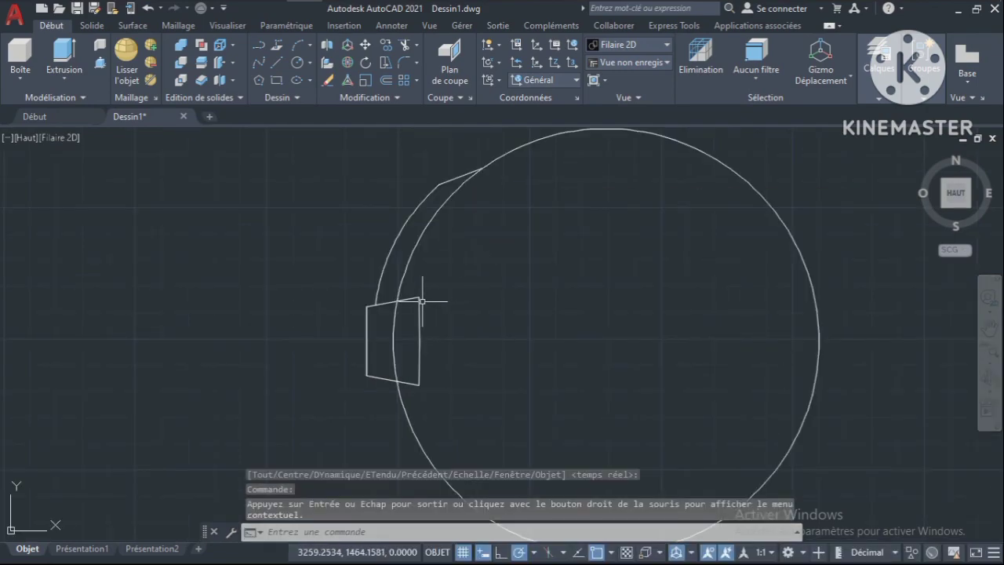
key(Escape)
Copy the trapezoid, outer band and main circle from the circle's centre to the midpoint of the trapezoid's left edge.
click(418, 301)
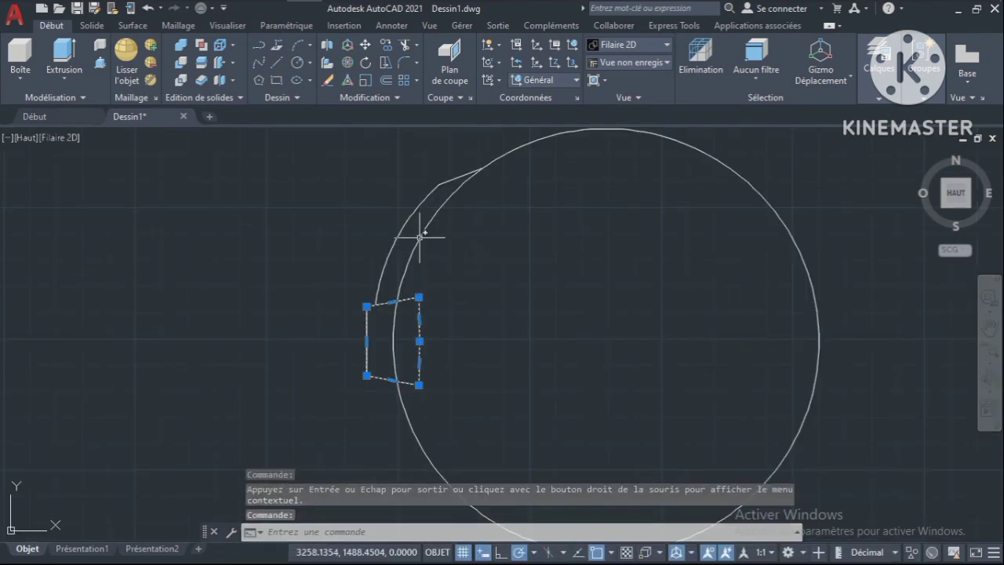
click(420, 236)
click(403, 217)
text(co)
key(Return)
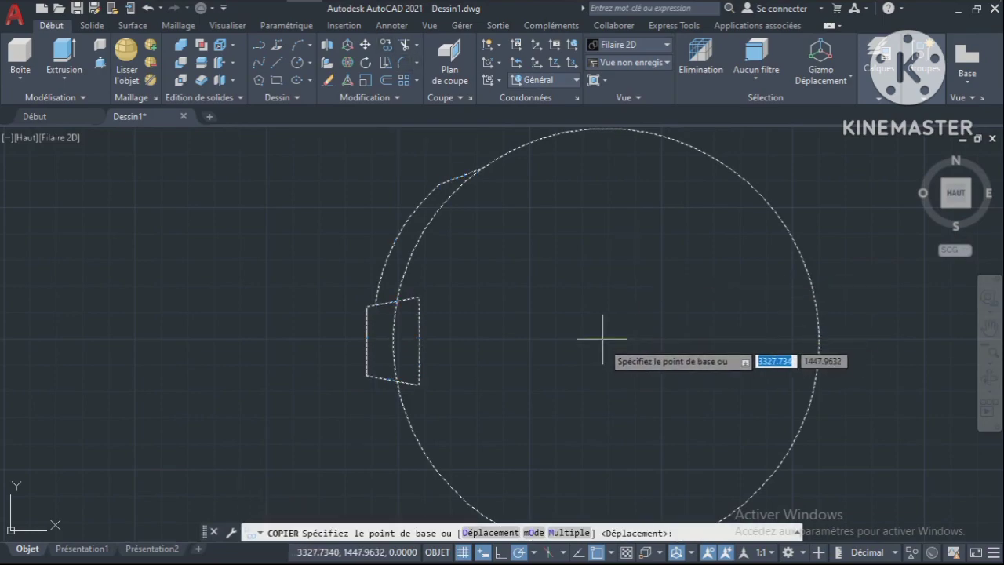
click(607, 341)
click(366, 341)
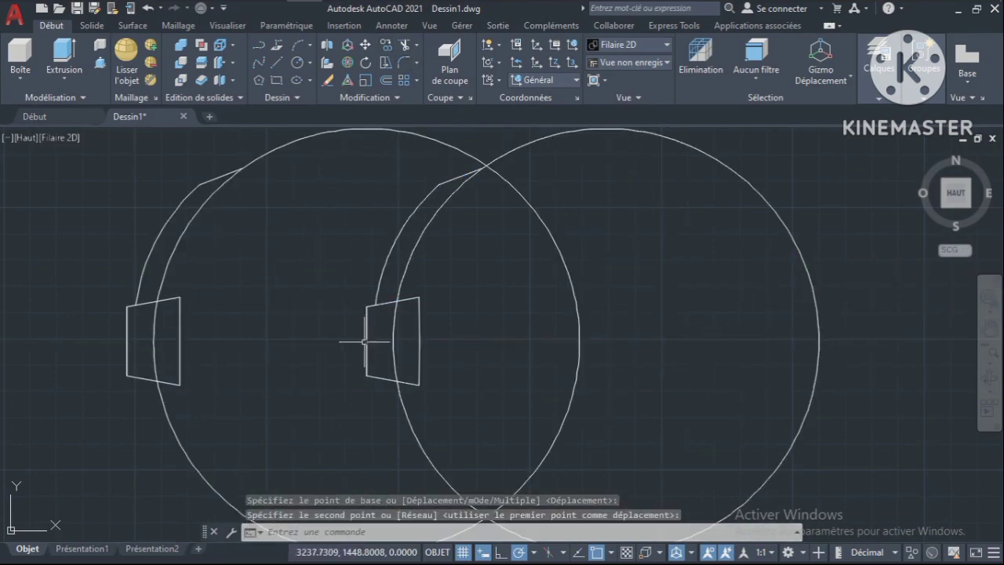
Trim the copied profile down to a closed band outline above the trapezoid, and trim the outer band off the original profile.
text(aj)
key(Return)
click(298, 134)
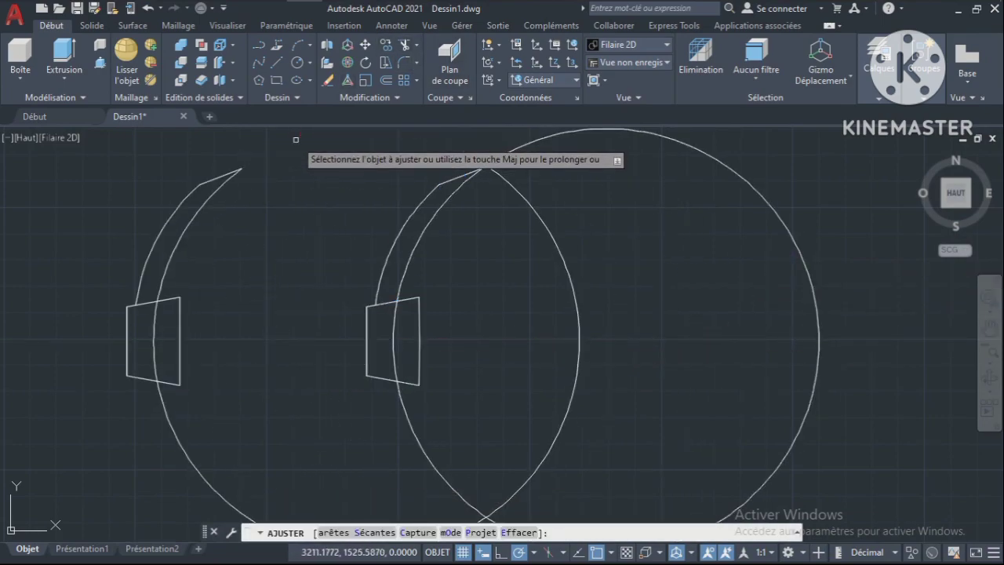
click(431, 193)
click(446, 182)
mouse_move(185, 310)
mouse_down()
mouse_move(116, 330)
mouse_move(126, 329)
mouse_up()
click(168, 299)
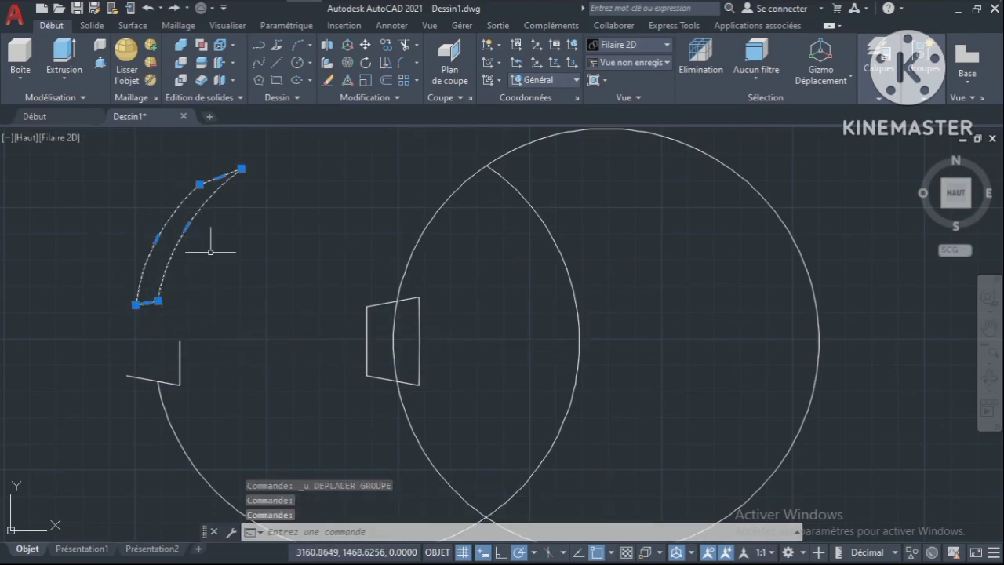
Join the isolated band outline into one polyline and move it back onto the original main circle.
click(365, 97)
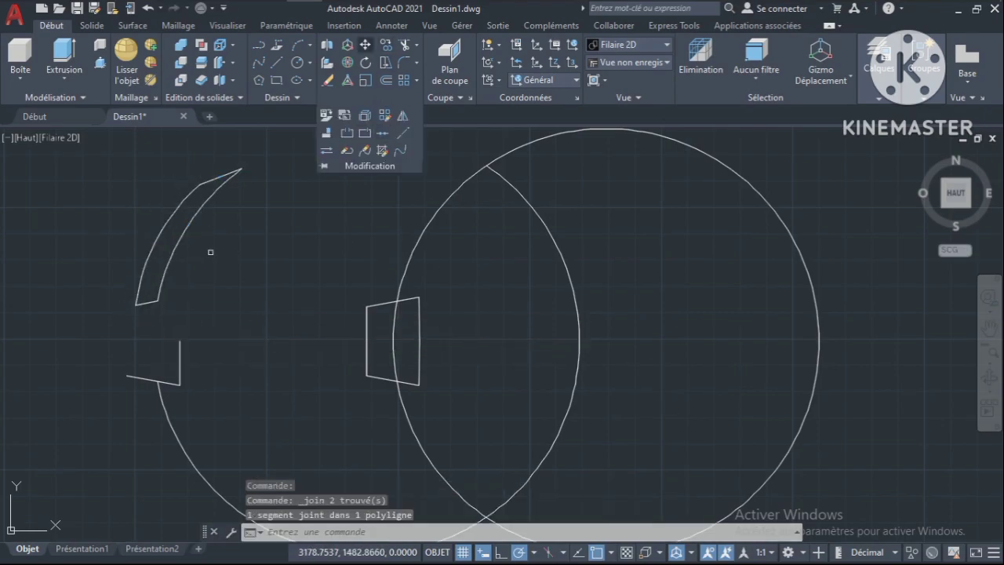
click(365, 44)
click(229, 179)
key(Return)
click(367, 340)
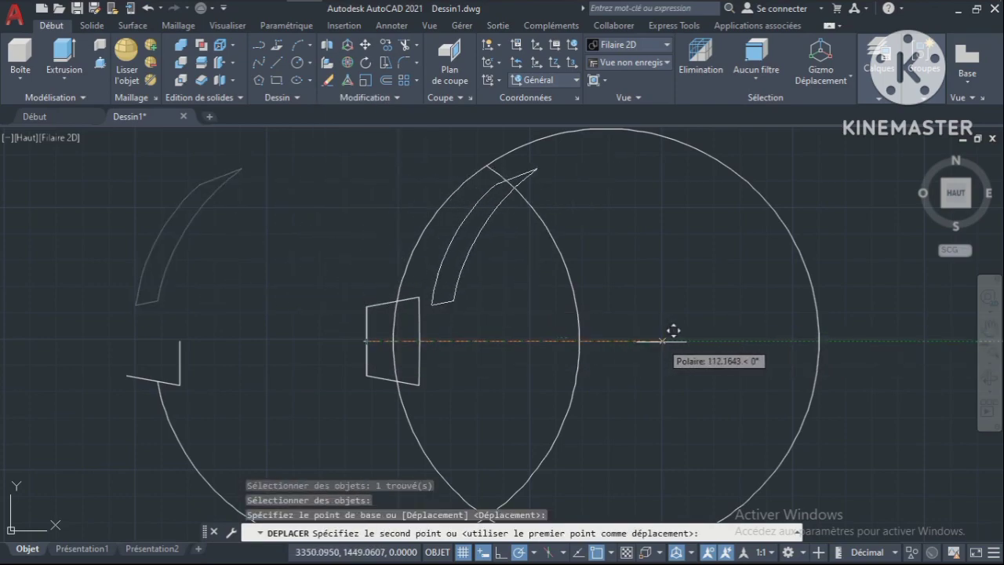
click(616, 339)
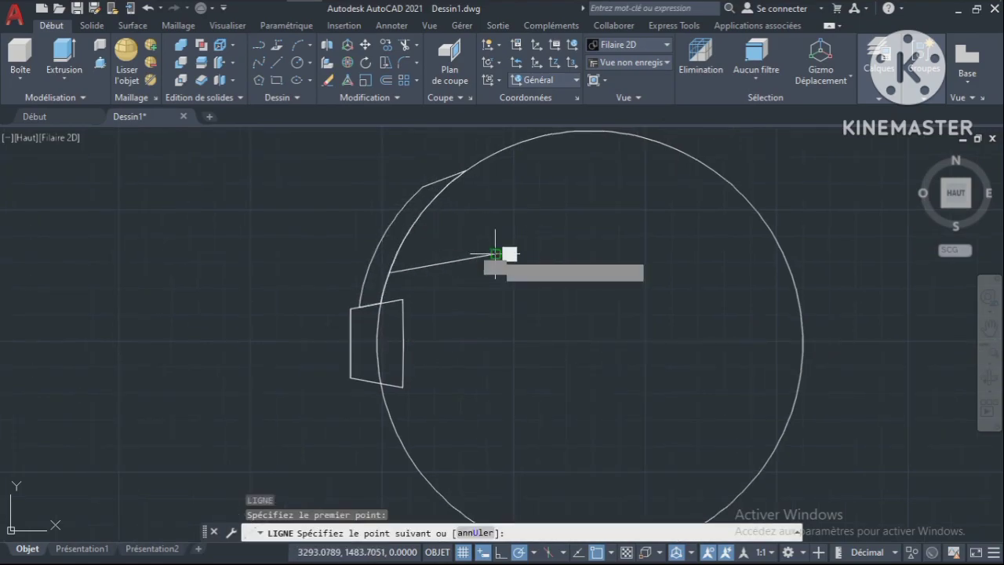
Draw a 10-unit line inward from the main circle near the band, and a concentric inner circle about 73.9 in radius.
text(10)
key(Return)
key(Return)
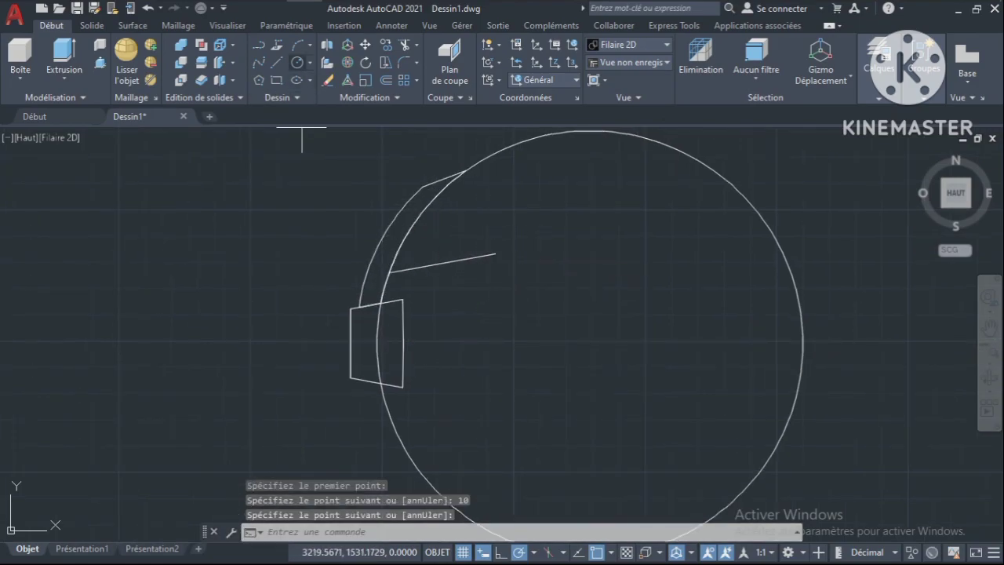
click(297, 61)
click(590, 343)
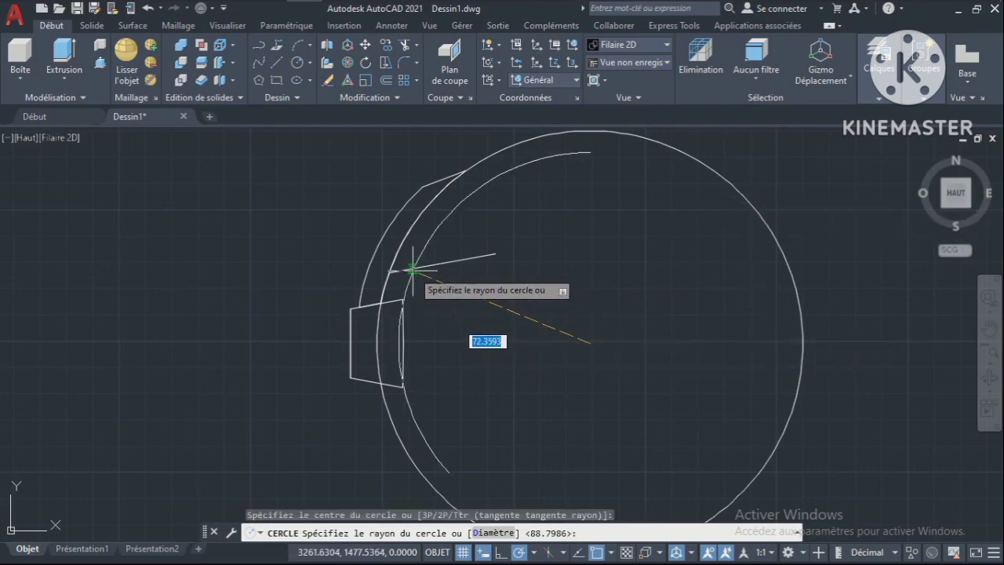
click(409, 269)
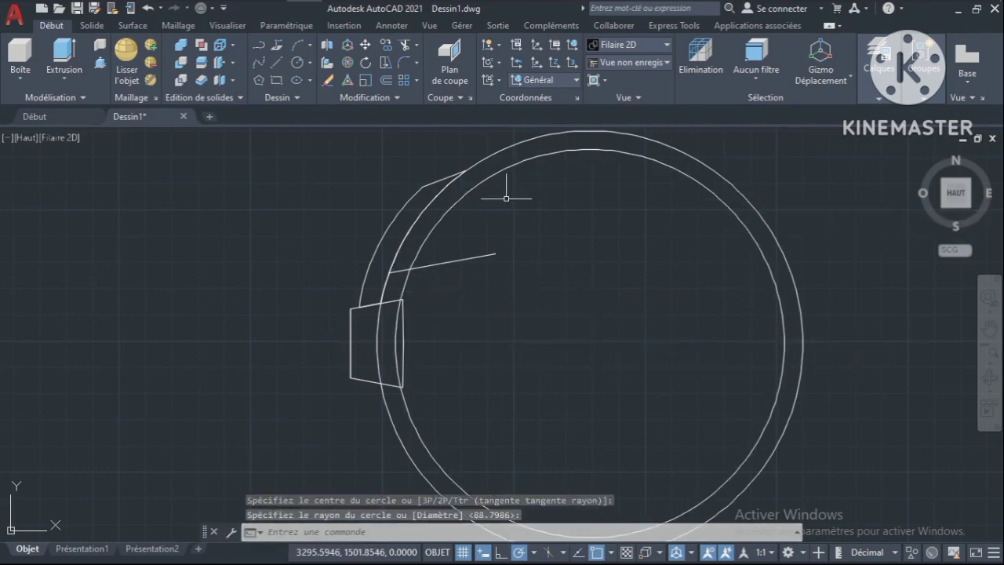
Draw a vertical line about 7 units long joining the inner and main circles at their top quadrants.
text(l)
key(Return)
click(590, 149)
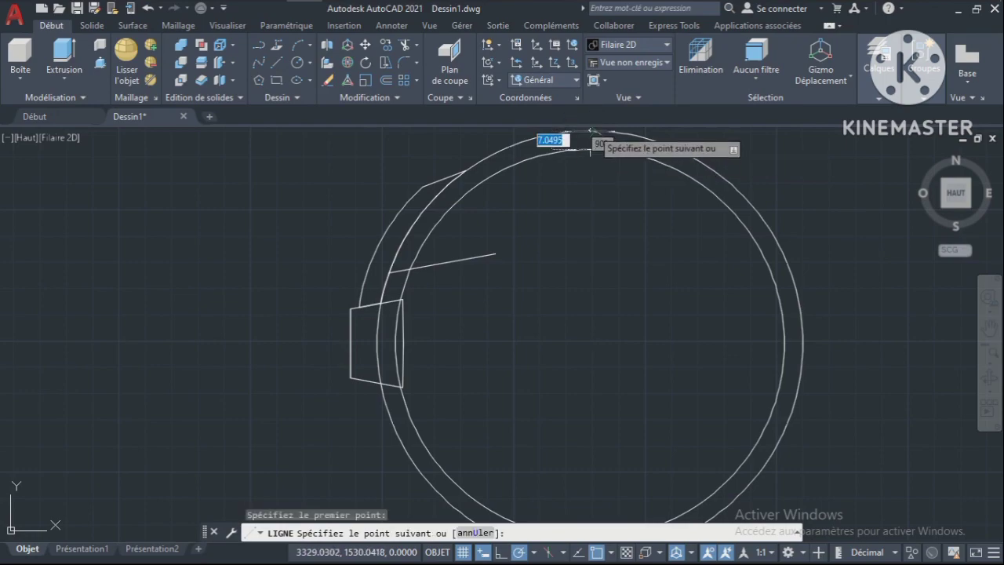
key(Return)
Trim the inner circle and sloped line to leave only the groove outline between the short line and the top vertical.
click(404, 44)
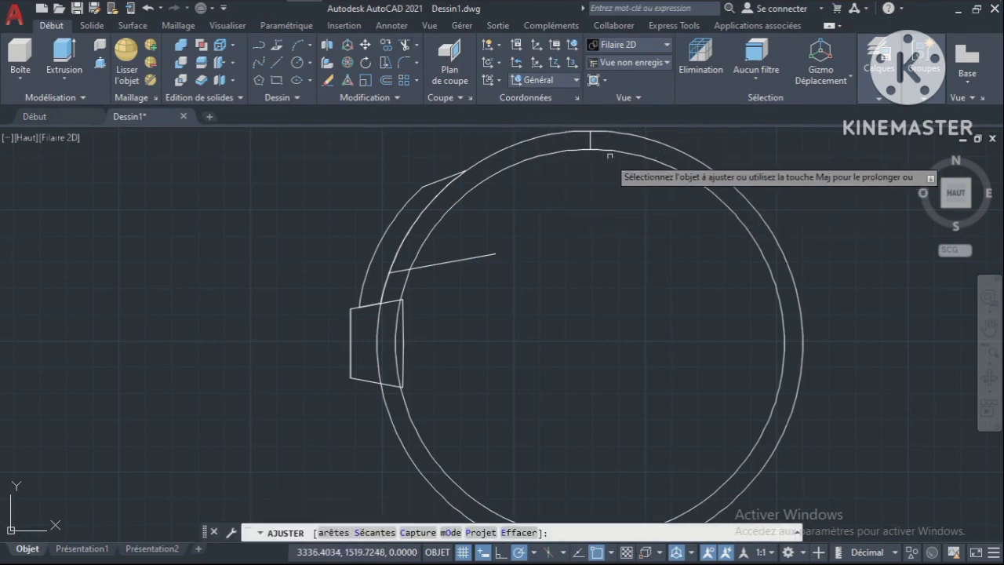
click(608, 152)
click(464, 262)
click(408, 280)
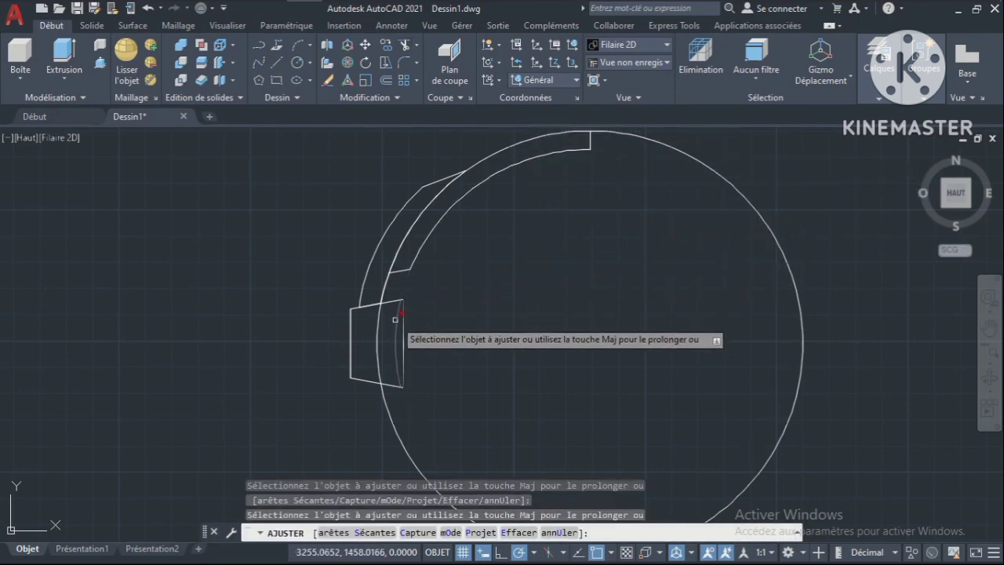
key(Return)
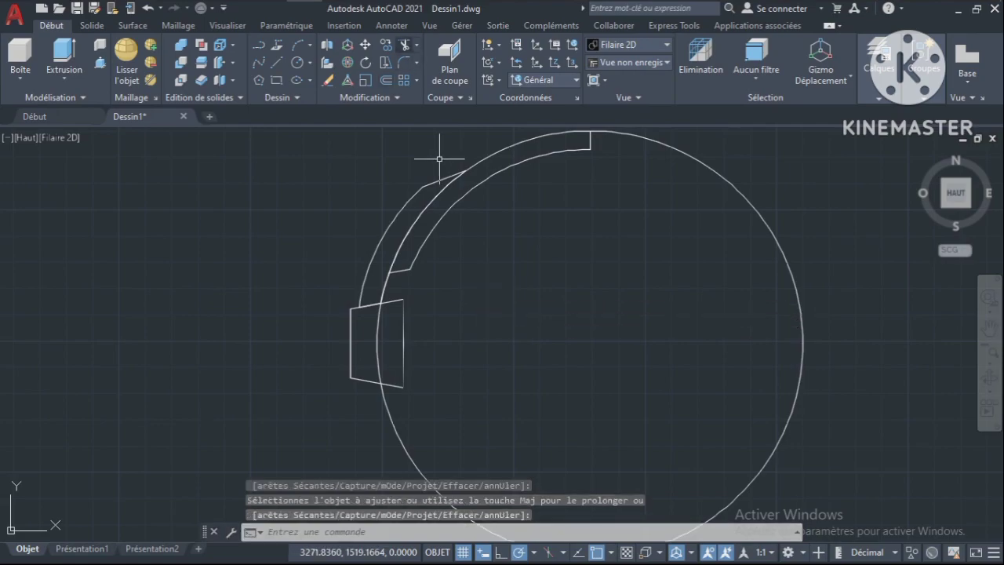
Copy the groove outline with the main circle, from the circle's centre to the midpoint of the rib's outer edge.
click(480, 163)
click(420, 261)
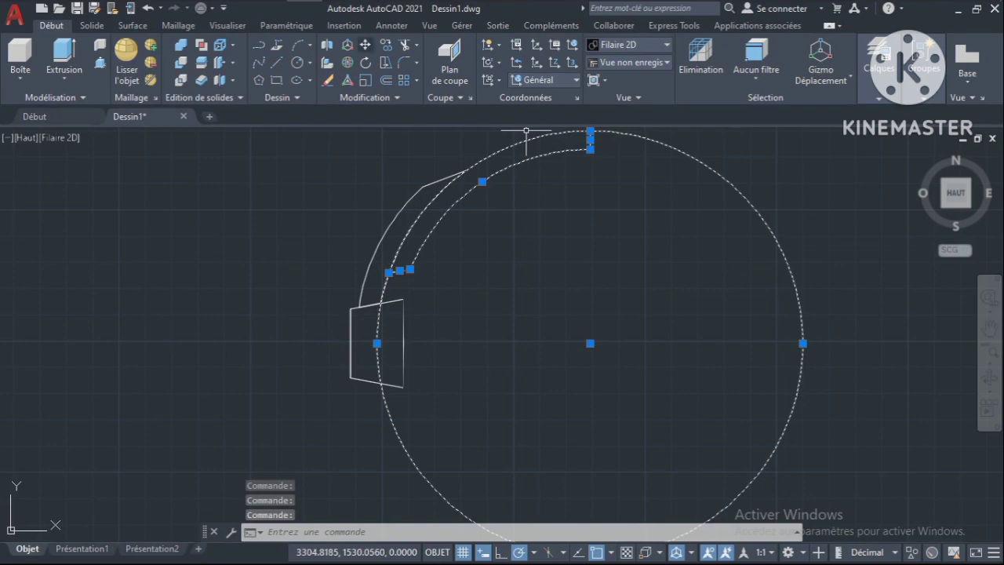
text(co)
key(Return)
click(590, 342)
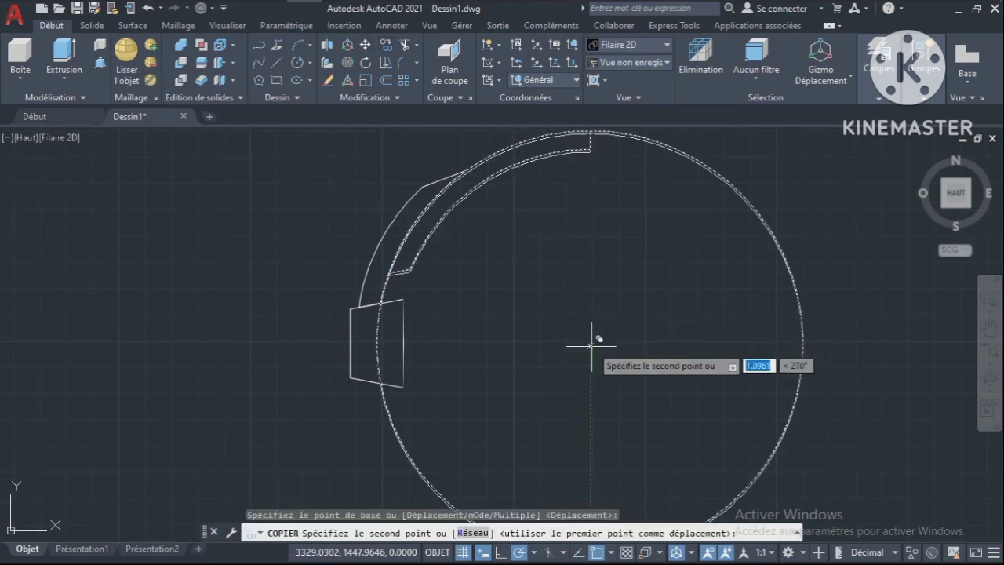
click(349, 343)
Trim the copied circle to leave only the isolated groove outline.
click(405, 44)
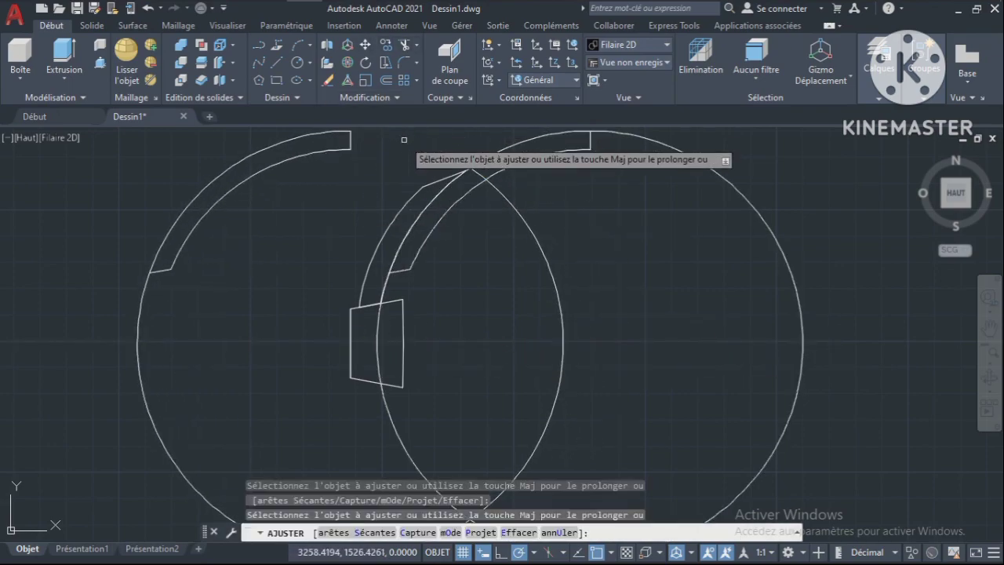
click(140, 309)
click(548, 273)
key(Return)
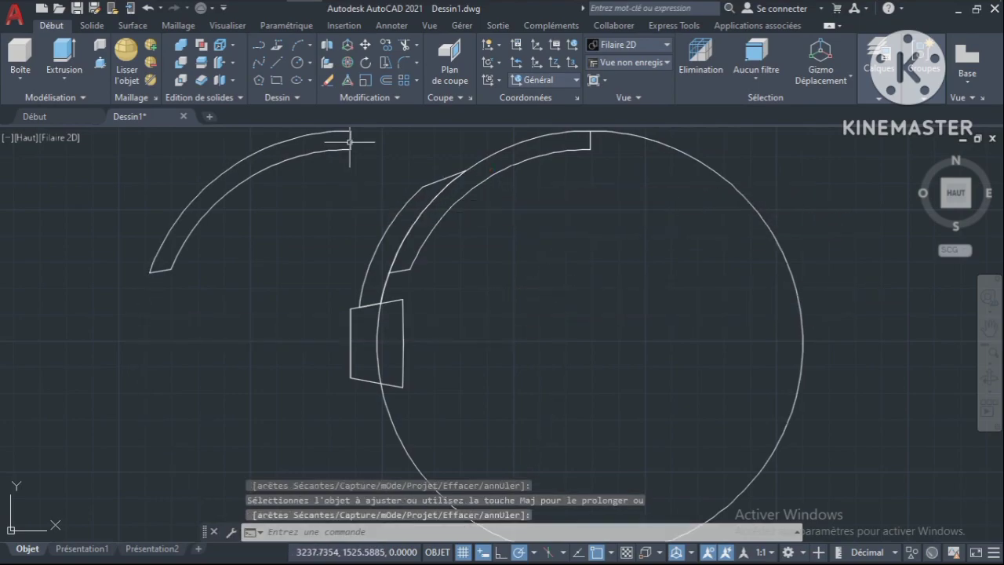
Join the isolated groove outline into one polyline and move it back onto the original main circle by its centre.
click(321, 151)
click(176, 268)
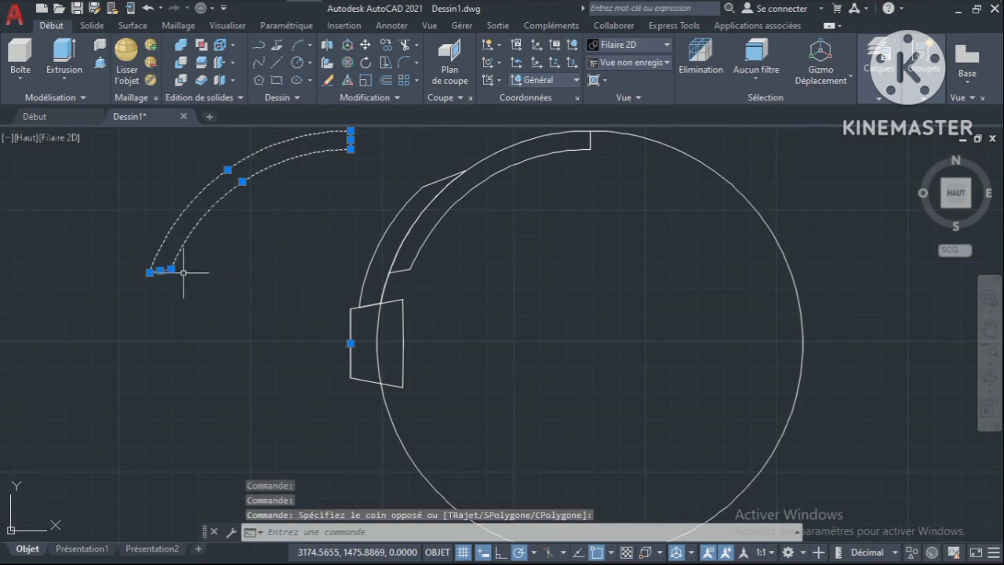
click(364, 97)
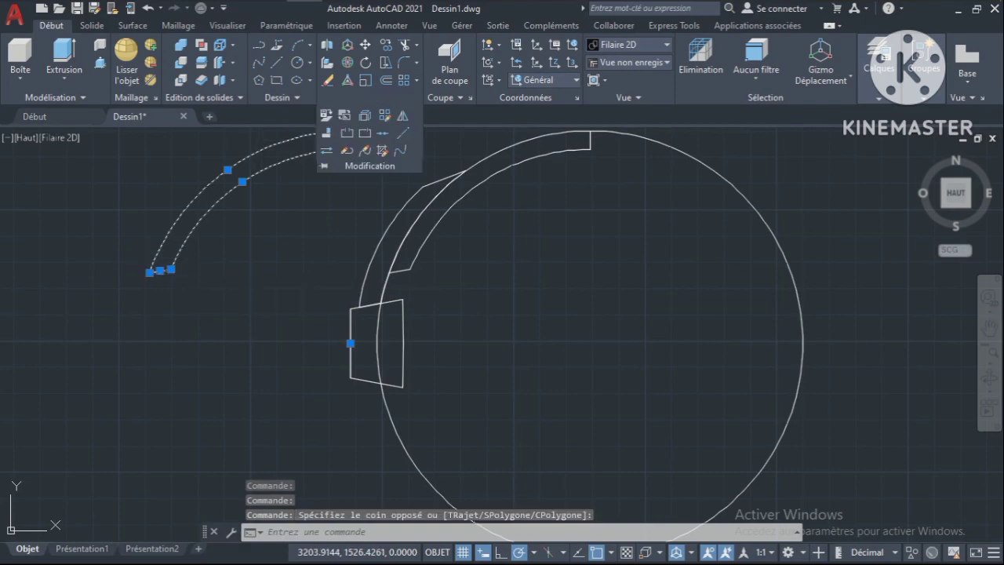
click(302, 156)
click(319, 152)
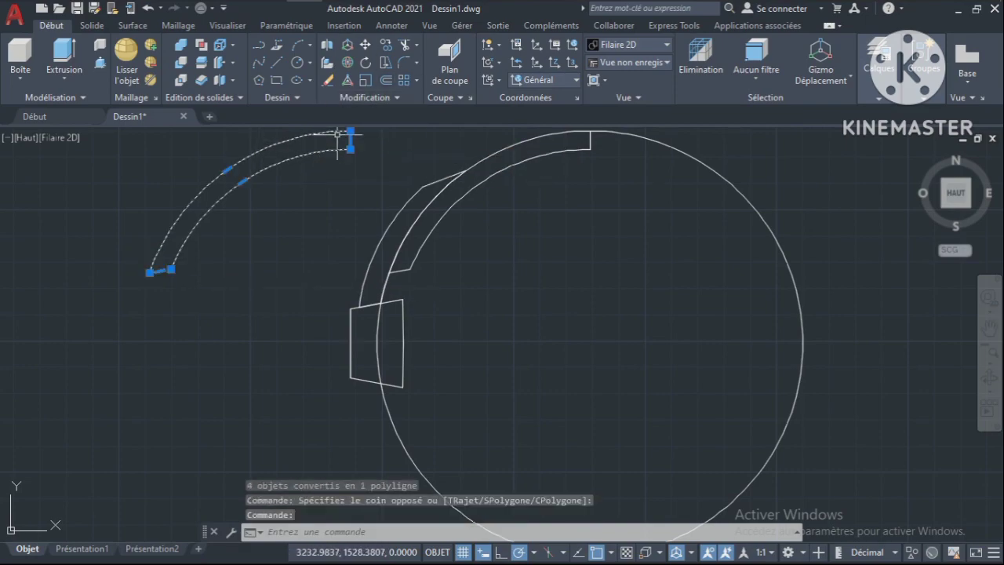
click(364, 45)
click(351, 343)
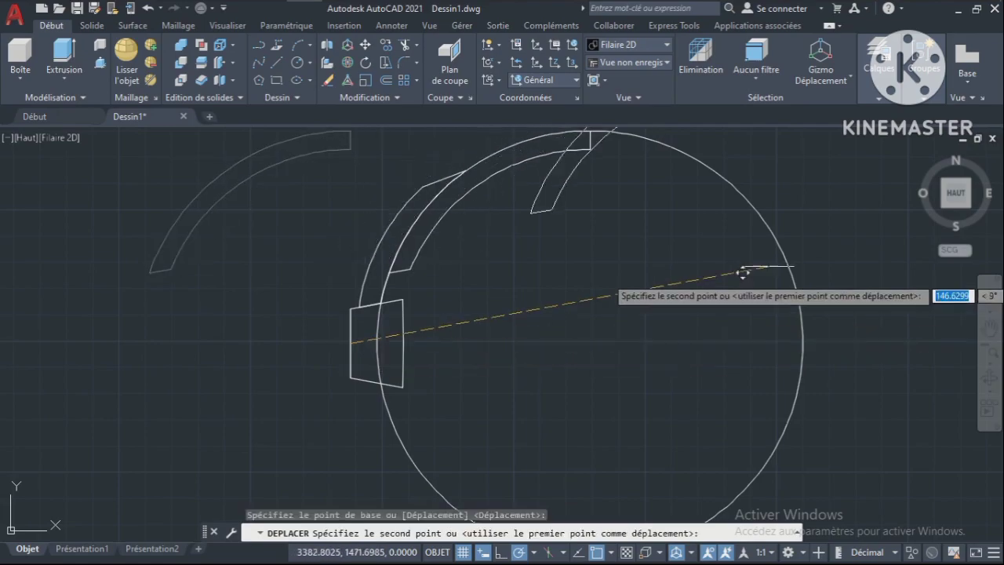
click(590, 343)
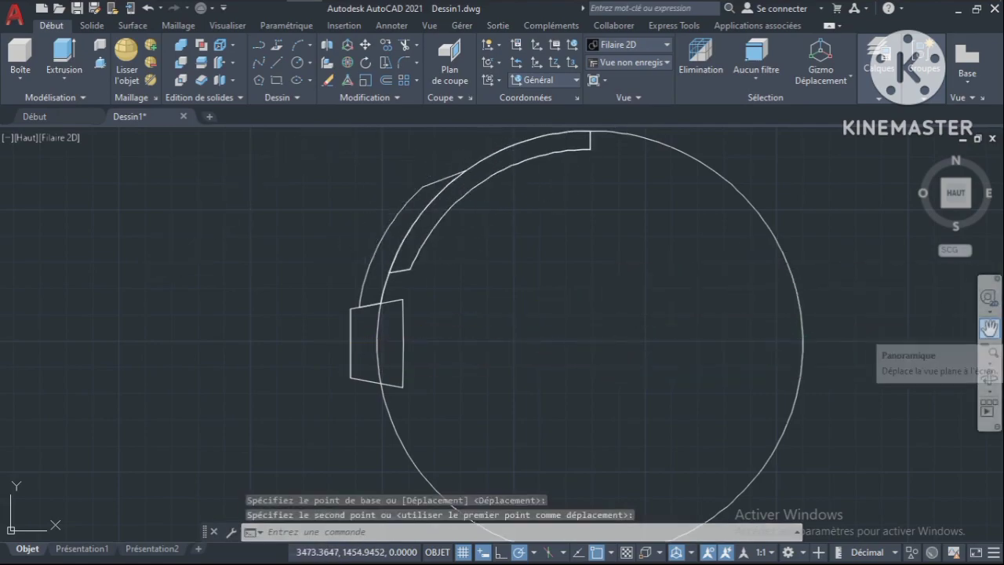
Examine the shape of the support legs under the tank in the reference photo citerne.jpg.
drag(650, 357, 647, 320)
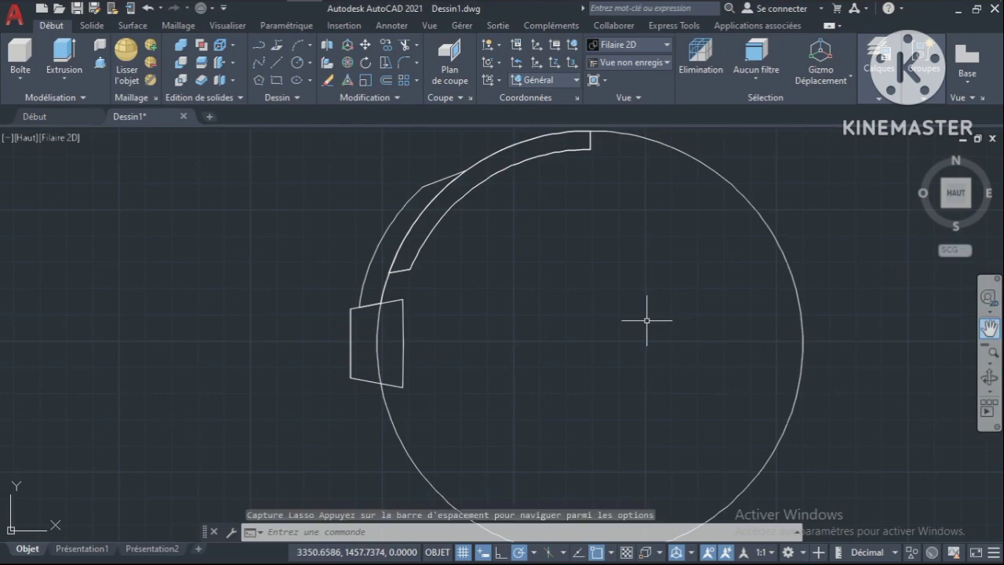
click(990, 328)
mouse_move(661, 354)
mouse_down()
mouse_move(662, 262)
mouse_move(628, 235)
mouse_up()
middle_drag(580, 312, 578, 280)
mouse_move(341, 14)
mouse_move(340, 94)
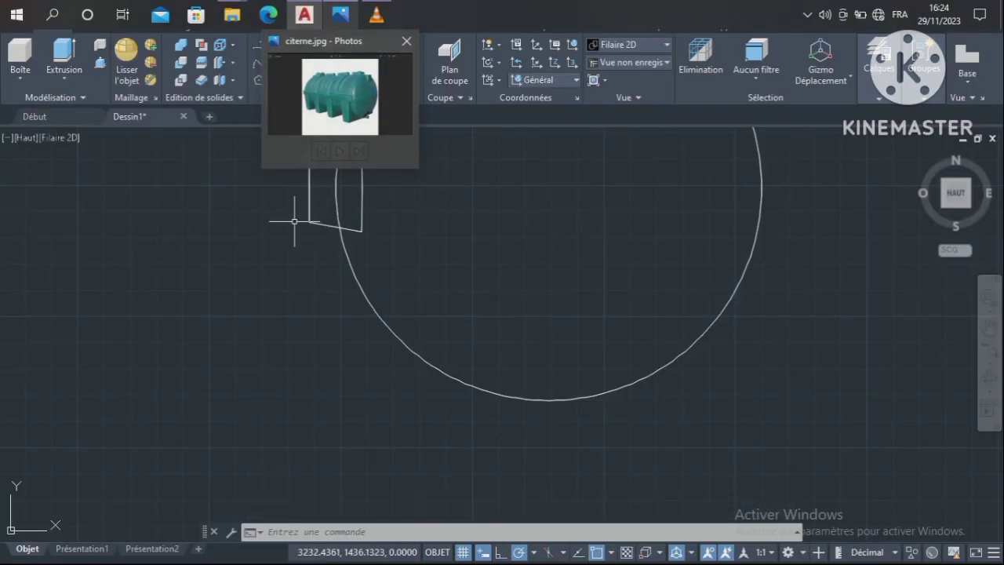
click(227, 209)
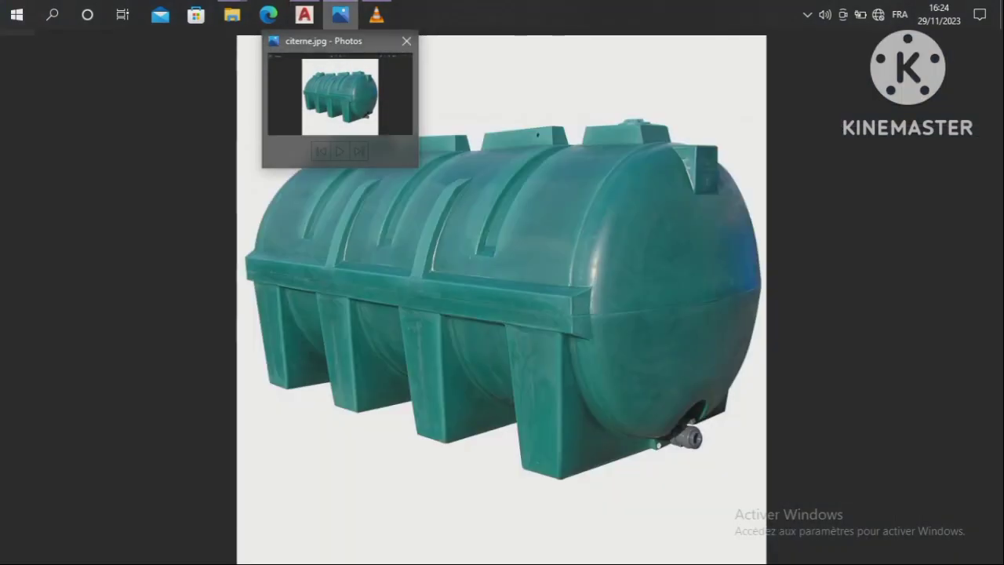
Draw a construction circle concentric with the main circle, passing through the outer band's lower end on the rib.
text(l)
key(Return)
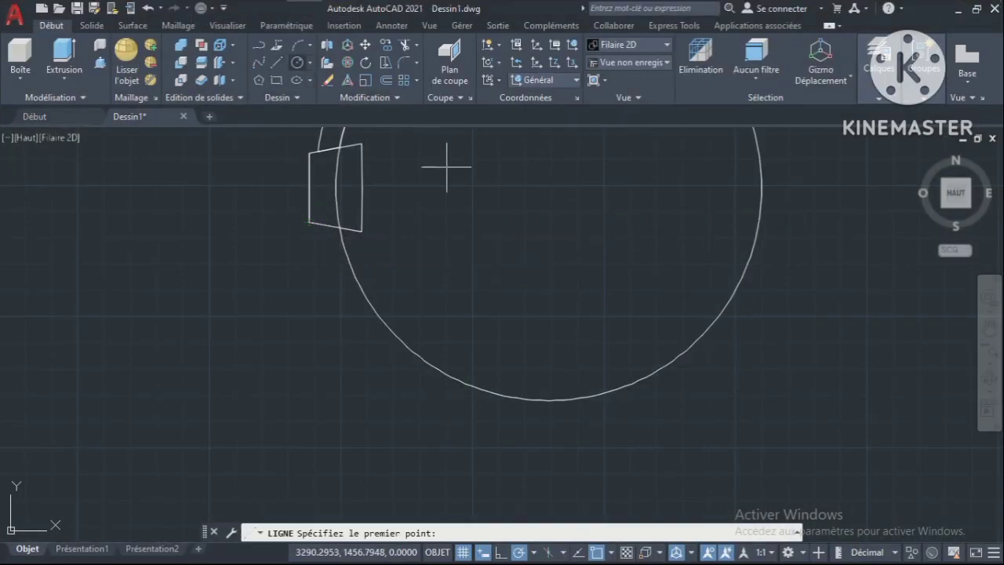
key(Escape)
text(c)
key(Return)
click(318, 151)
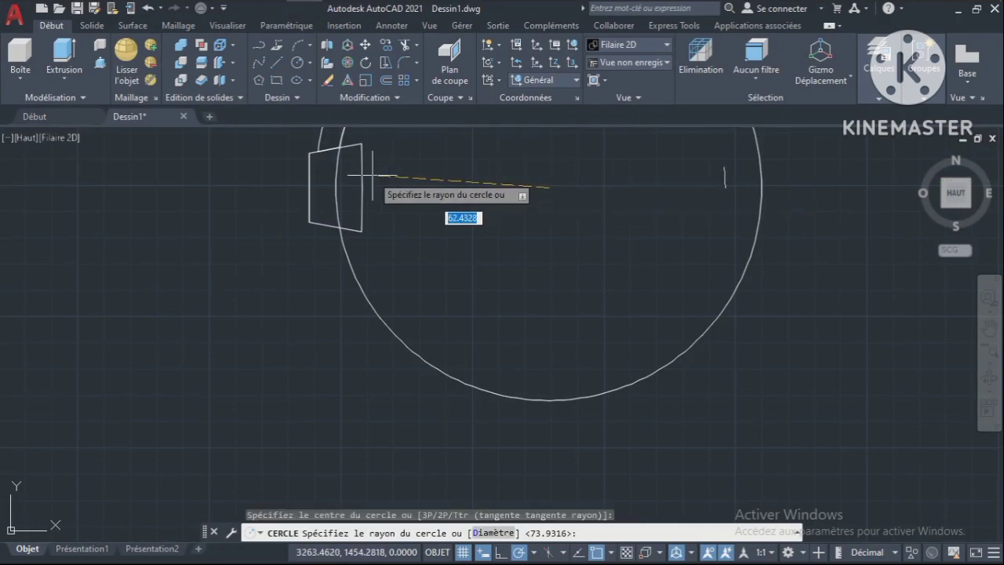
click(317, 151)
Draw a sloped leg line about 87 units long from the construction circle's crossing with the rib's lower edge, and erase that circle.
click(340, 14)
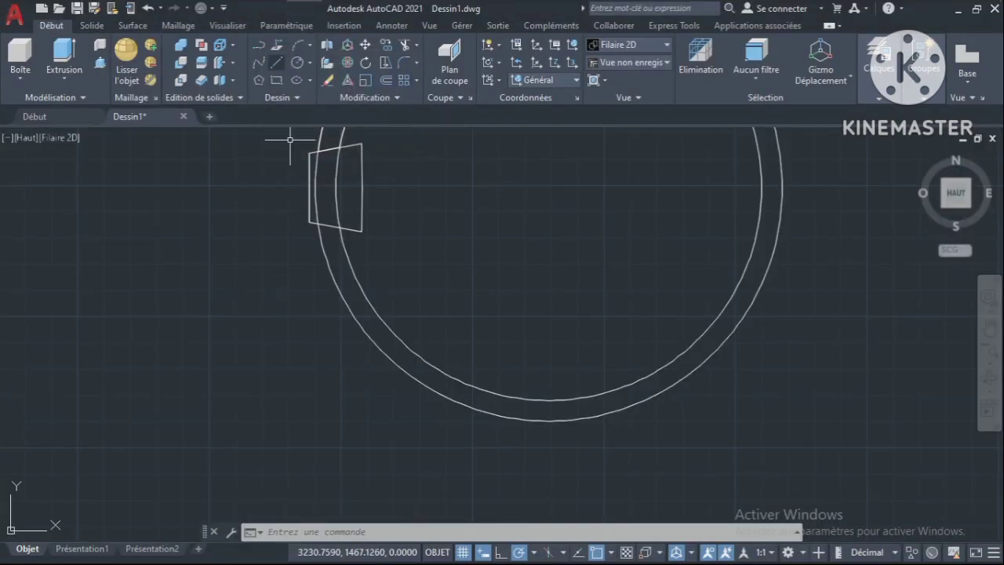
click(276, 63)
click(319, 225)
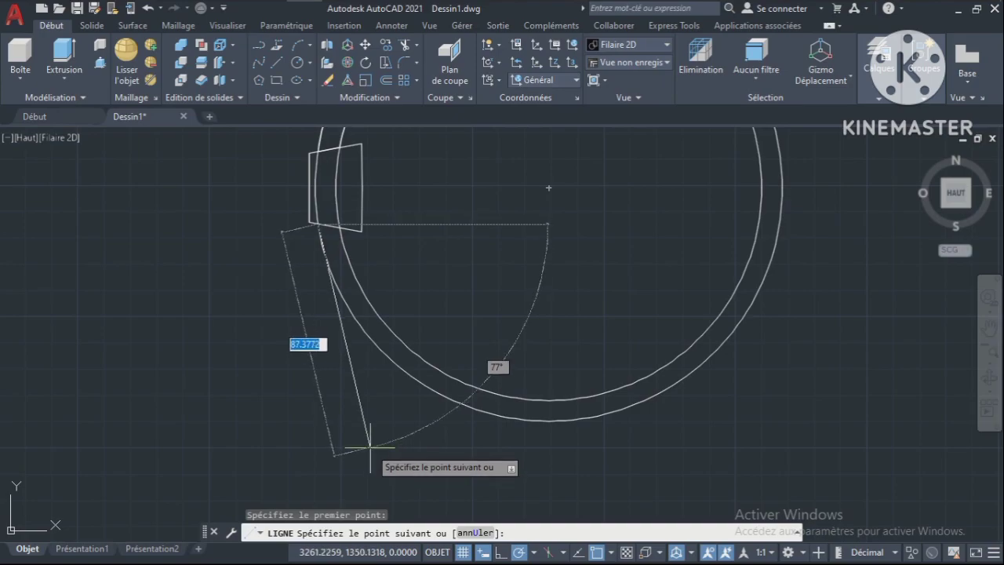
click(369, 447)
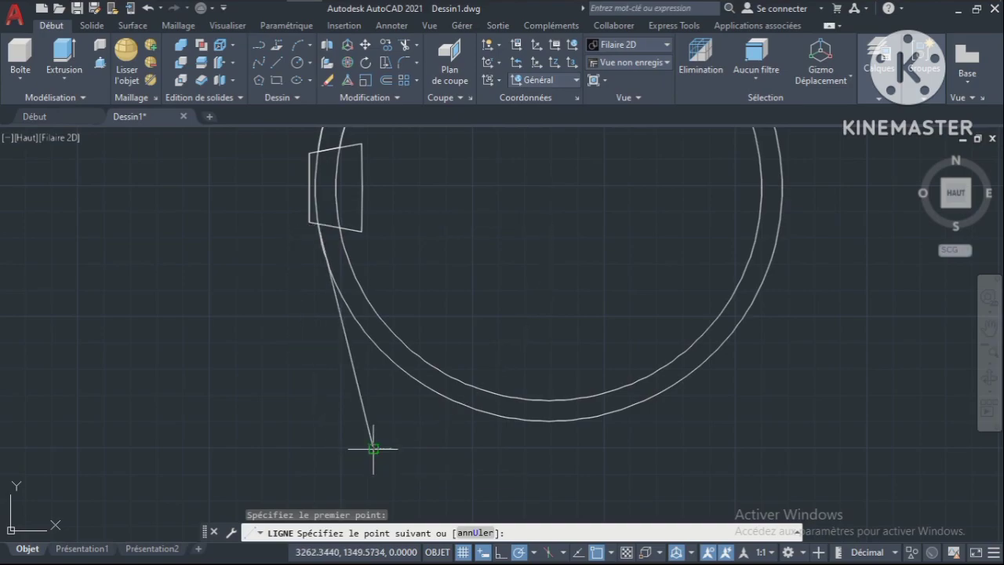
key(Escape)
click(328, 80)
click(345, 302)
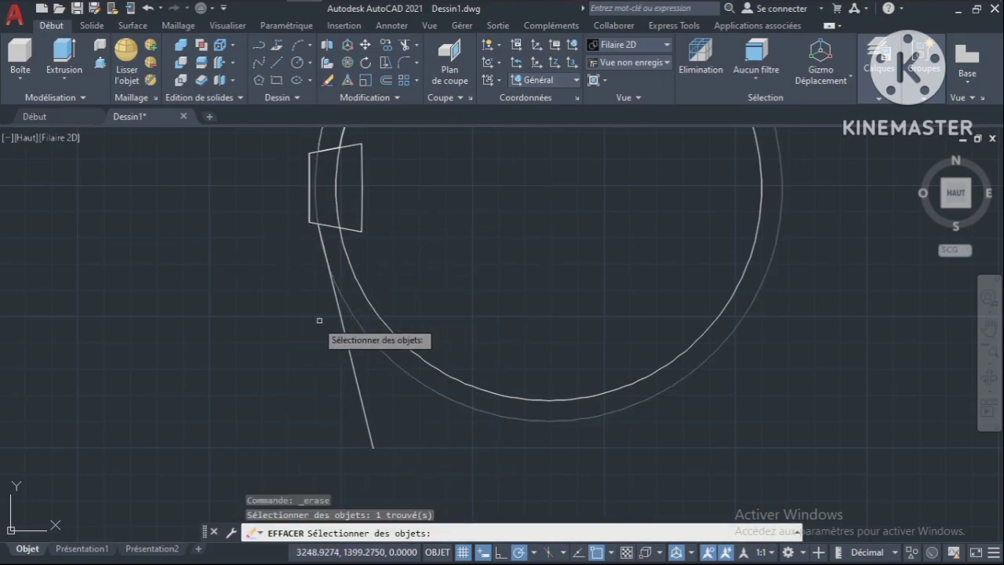
Draw a vertical line down from the main circle's bottom quadrant and a horizontal base line from the sloped leg line to it.
click(277, 63)
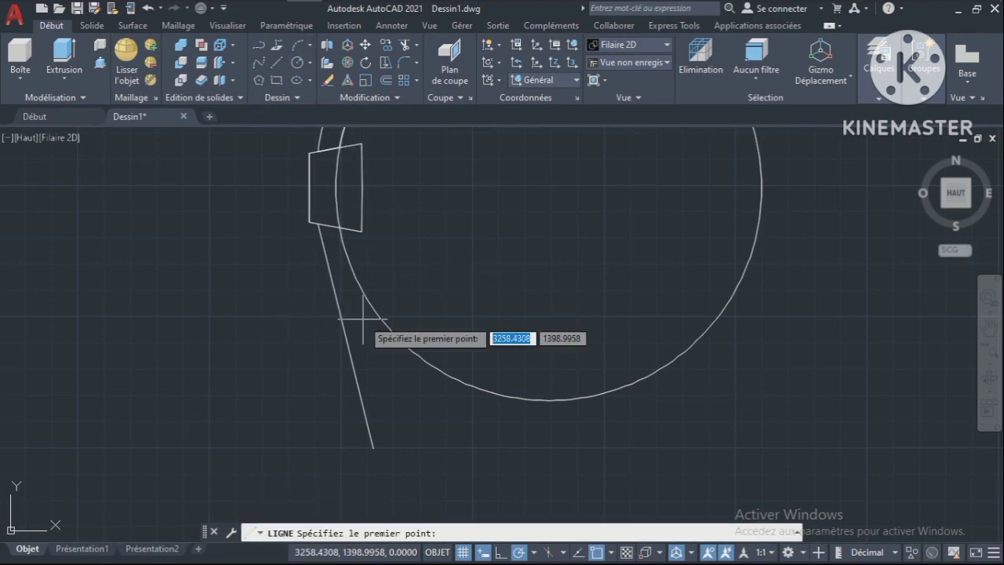
click(549, 400)
click(550, 460)
key(Return)
key(Return)
click(372, 448)
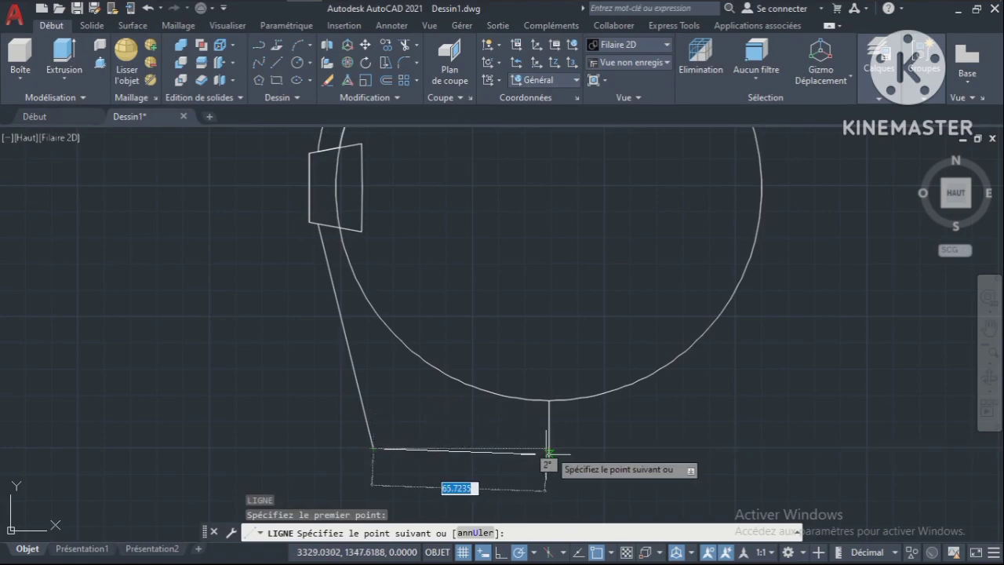
click(549, 449)
key(Return)
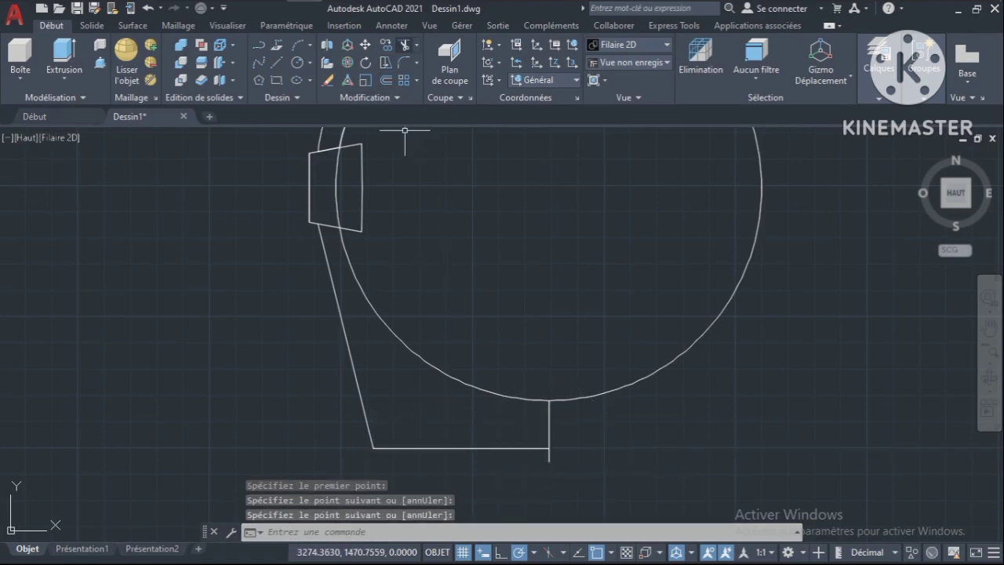
Trim away the vertical helper line below the main circle, both under and above the base line.
click(405, 45)
click(549, 456)
click(549, 428)
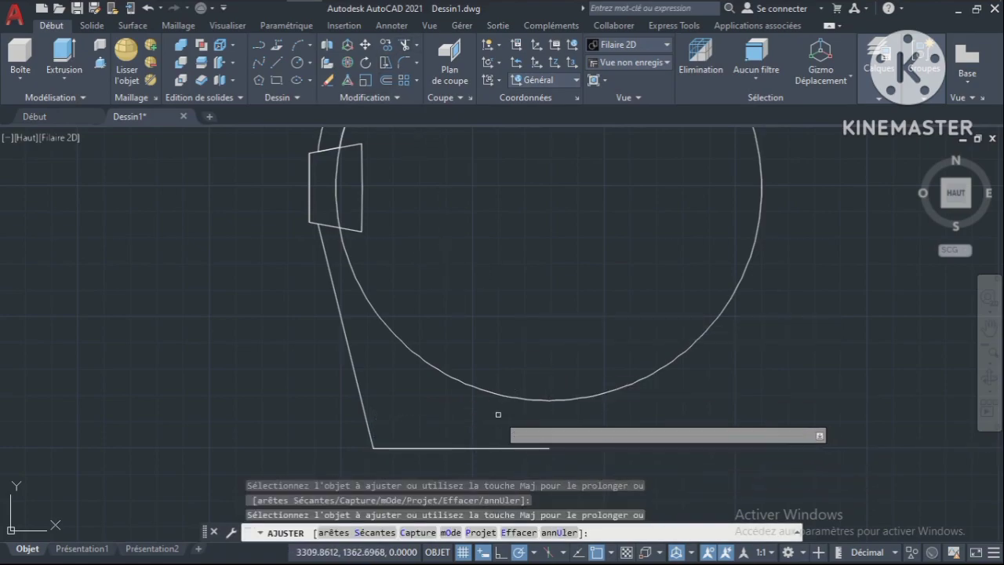
key(Return)
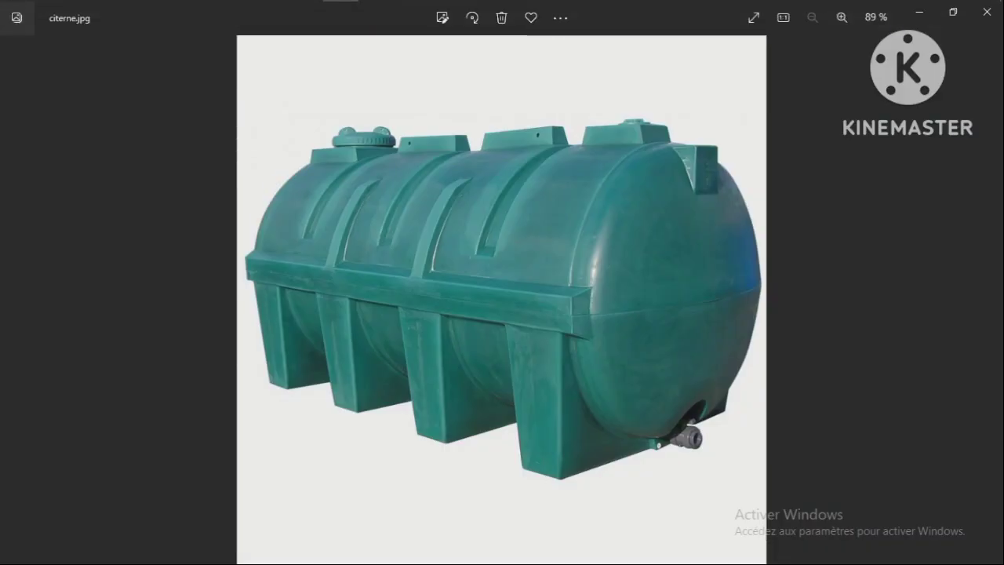
Set up a fillet of radius 10 starting from the sloped leg line.
click(305, 14)
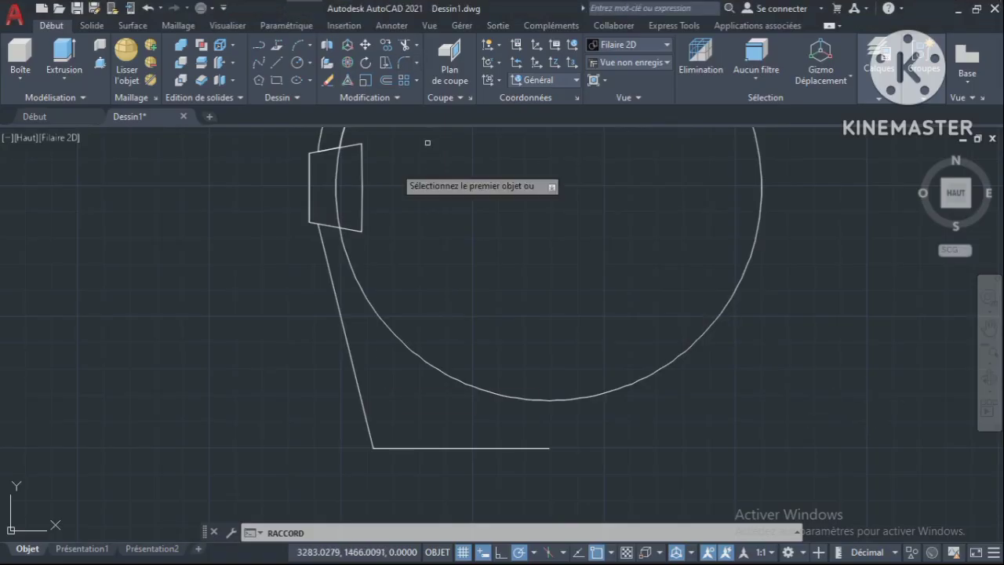
click(405, 63)
click(367, 422)
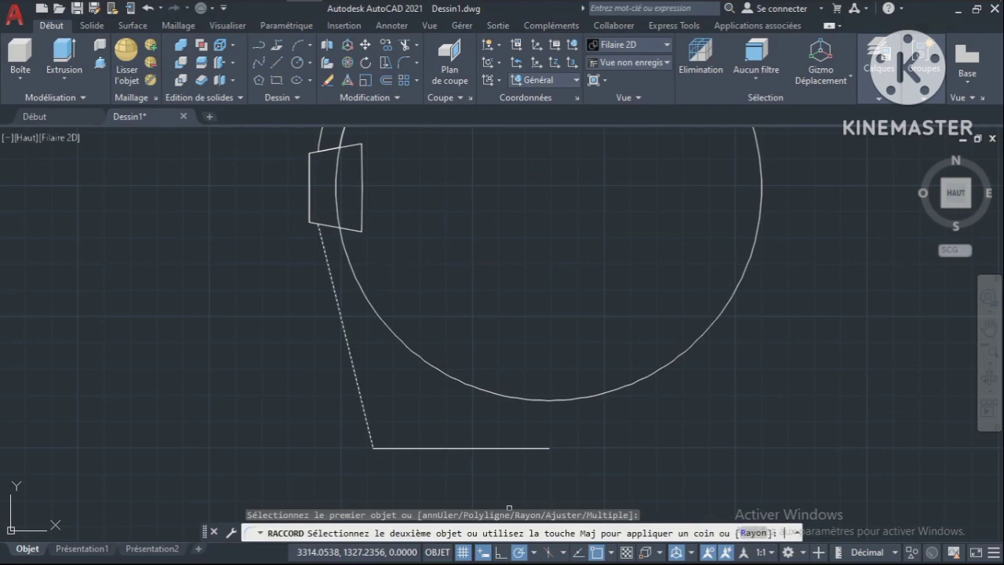
text(R)
key(Return)
text(10)
key(Return)
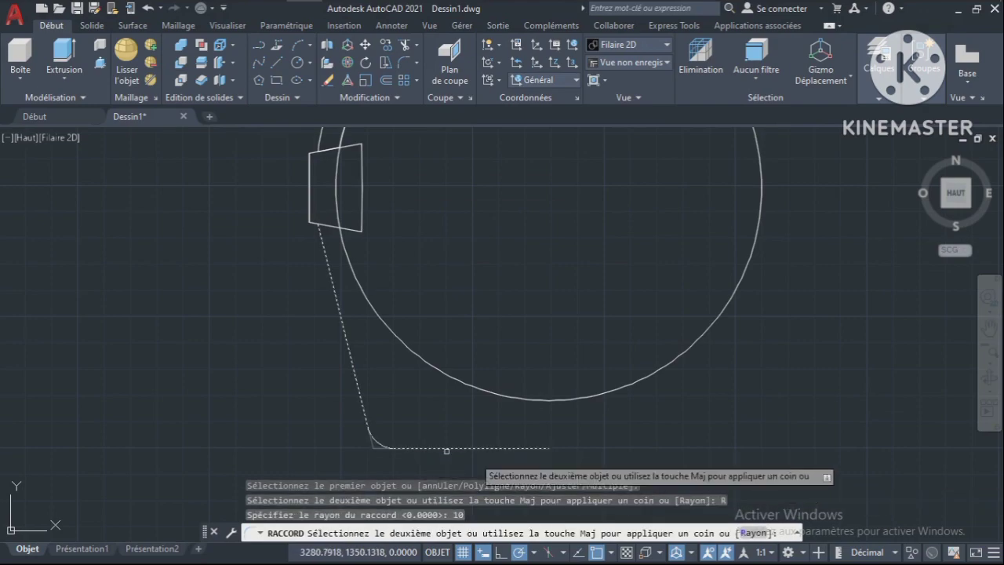
Change the fillet radius to 5 and round the corner between the sloped leg line and the base line.
text(R)
key(Return)
text(5)
key(Return)
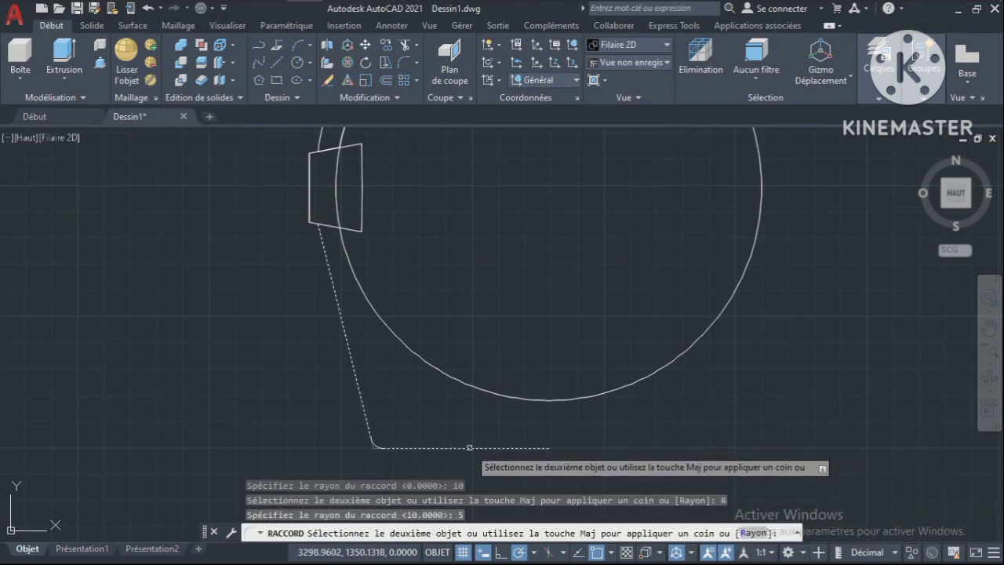
click(469, 448)
Copy the main circle, rib outline and sloped leg line, from the circle's centre to its left quadrant.
click(340, 244)
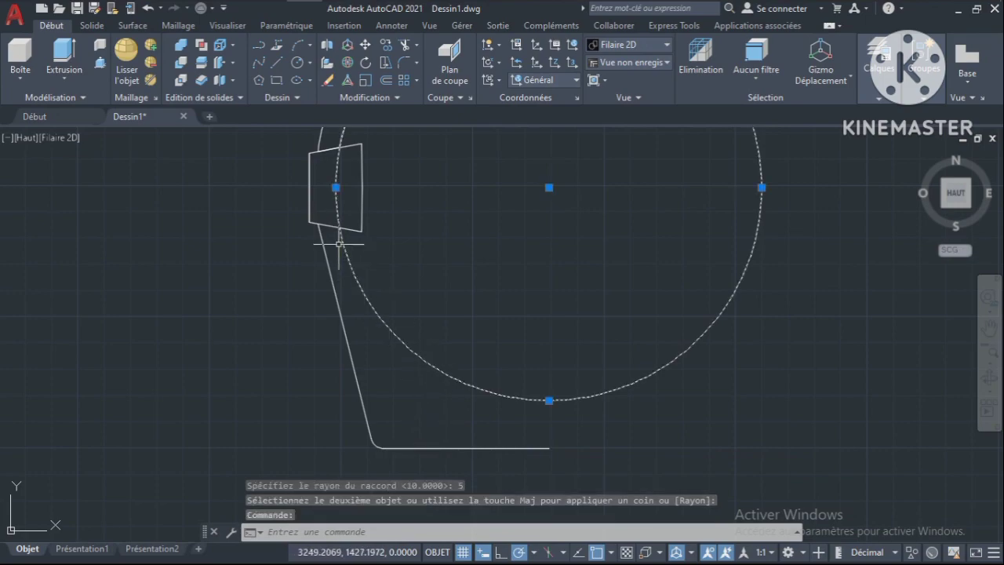
click(332, 227)
click(326, 248)
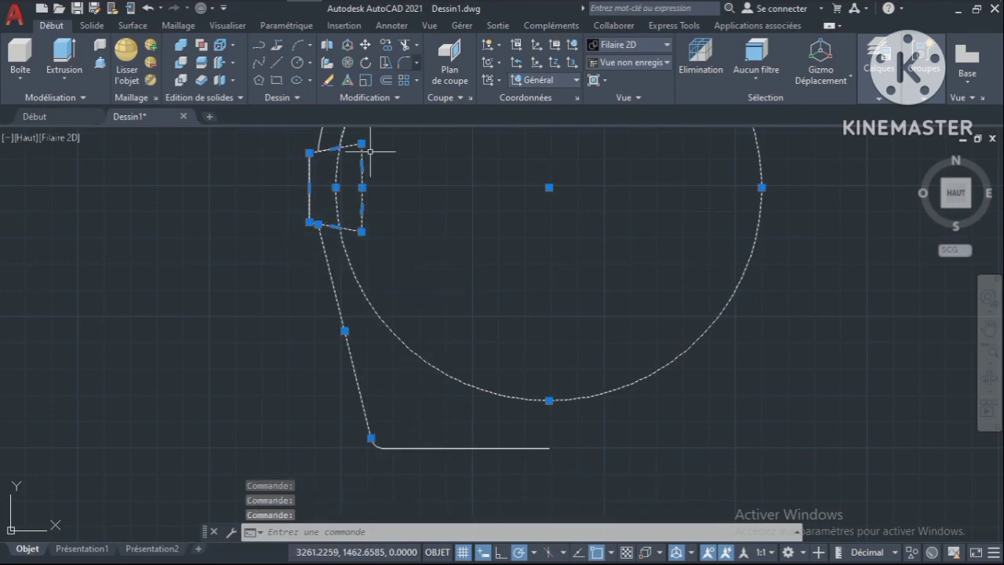
text(co)
key(Return)
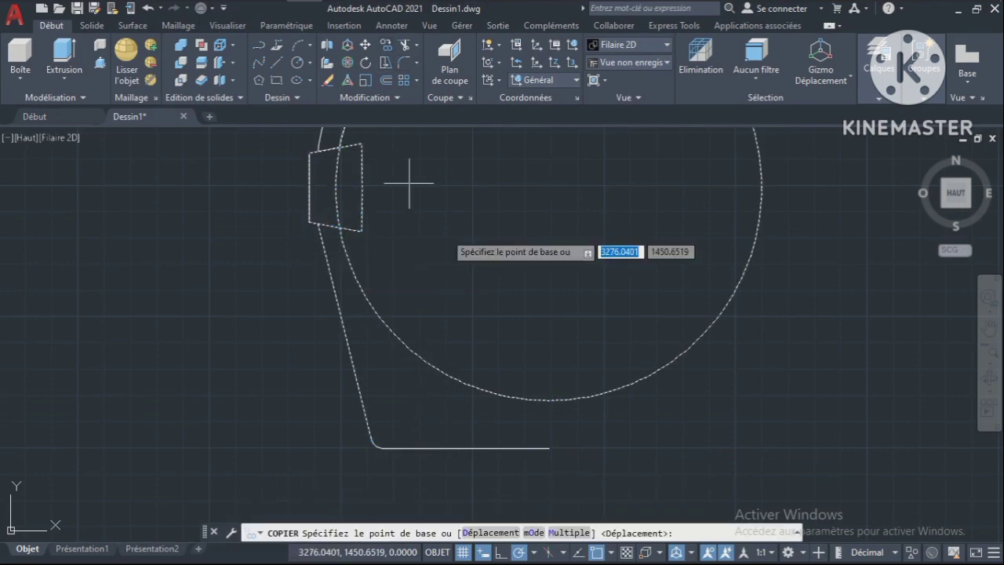
click(549, 188)
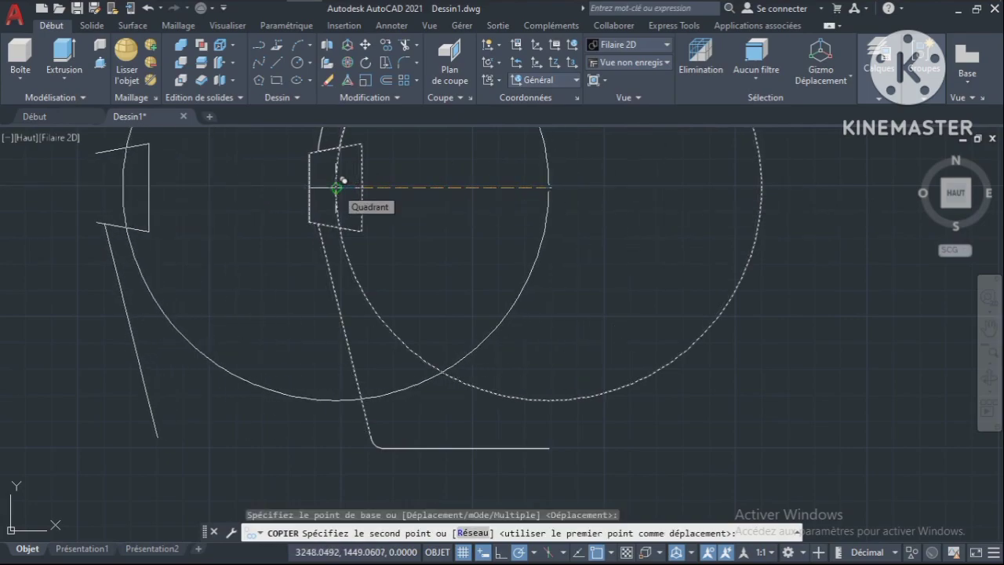
click(336, 188)
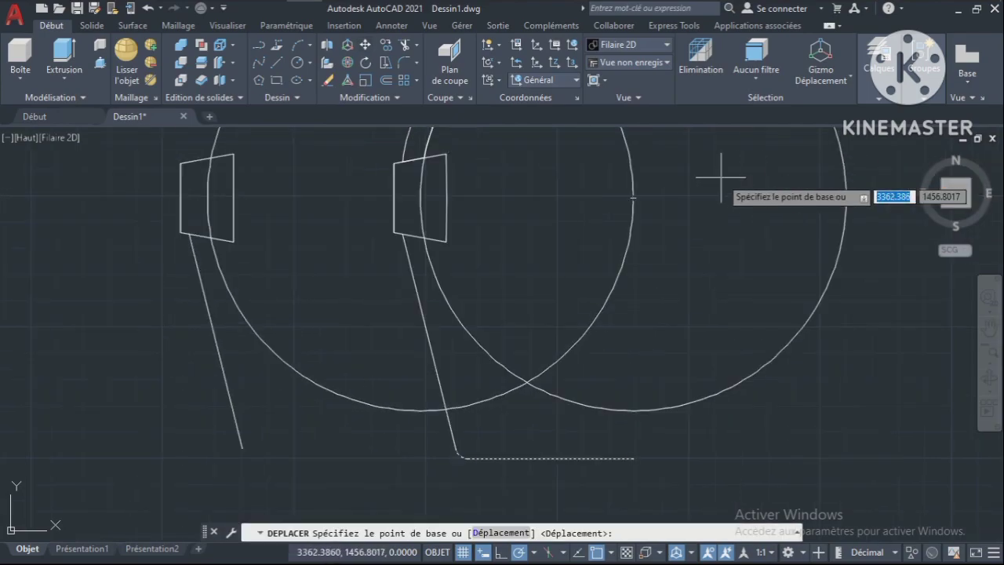
Move the leg's rounded corner and base line onto the copied profile, and erase the sloped leg line left on the original.
click(632, 196)
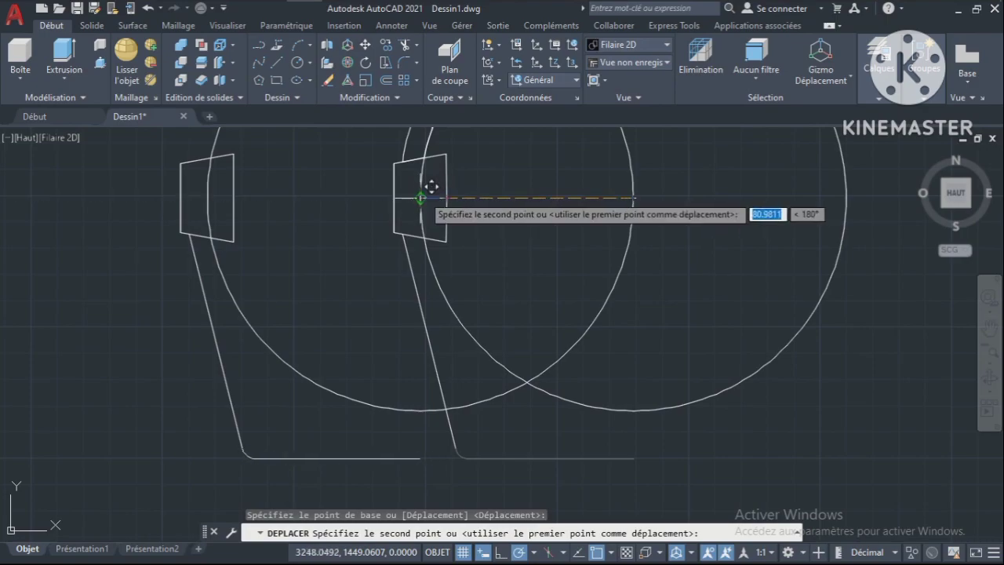
click(431, 186)
click(328, 80)
click(419, 299)
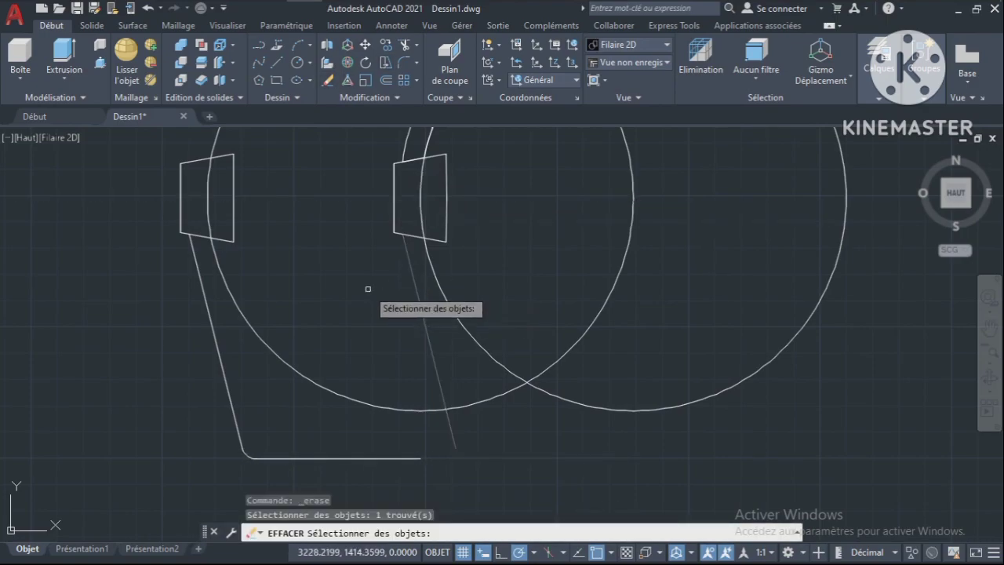
key(Return)
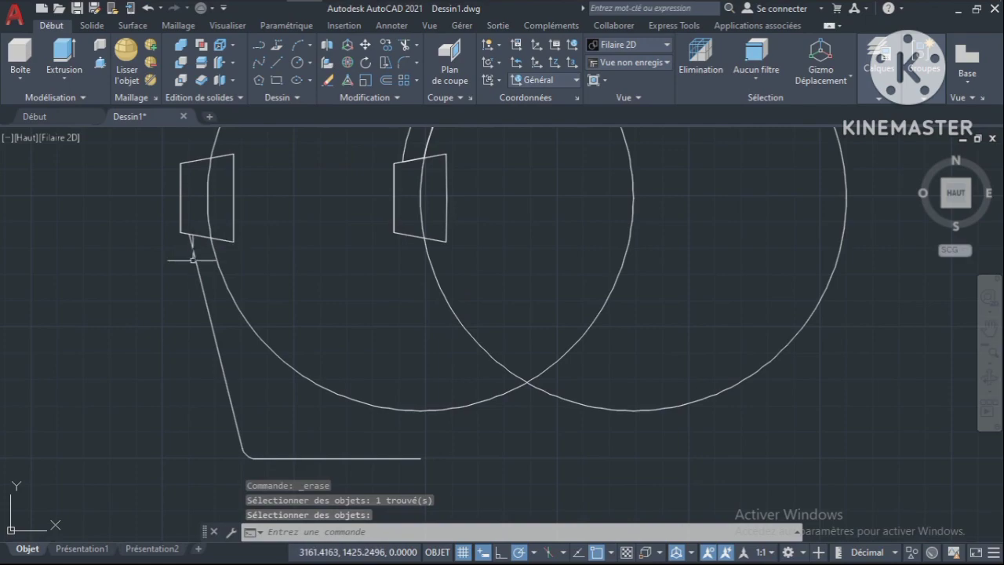
On the copied profile, trim the rib's vertical sides, the circle inside the rib, and the rib's lower edge beyond the leg.
drag(256, 193, 105, 219)
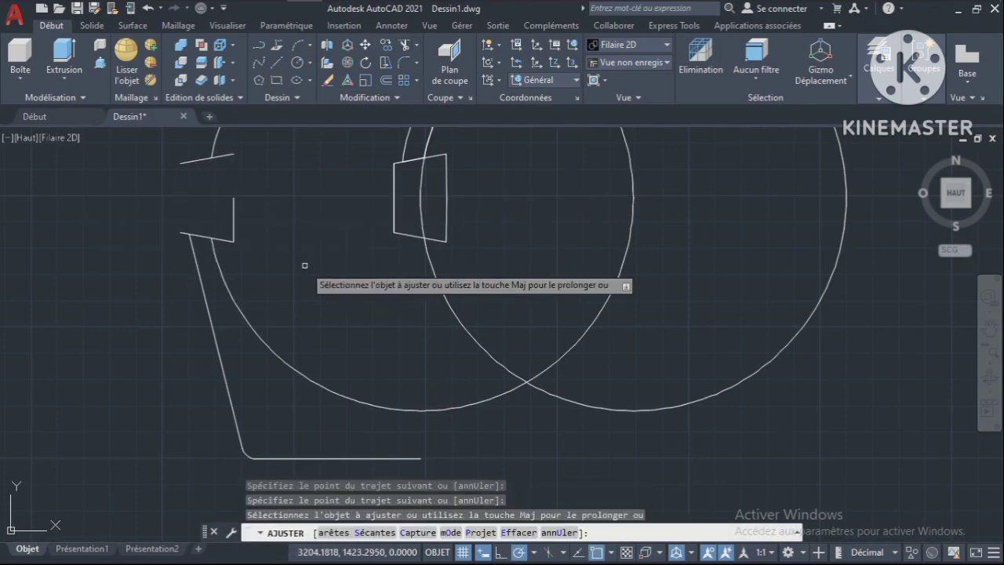
click(233, 213)
click(226, 238)
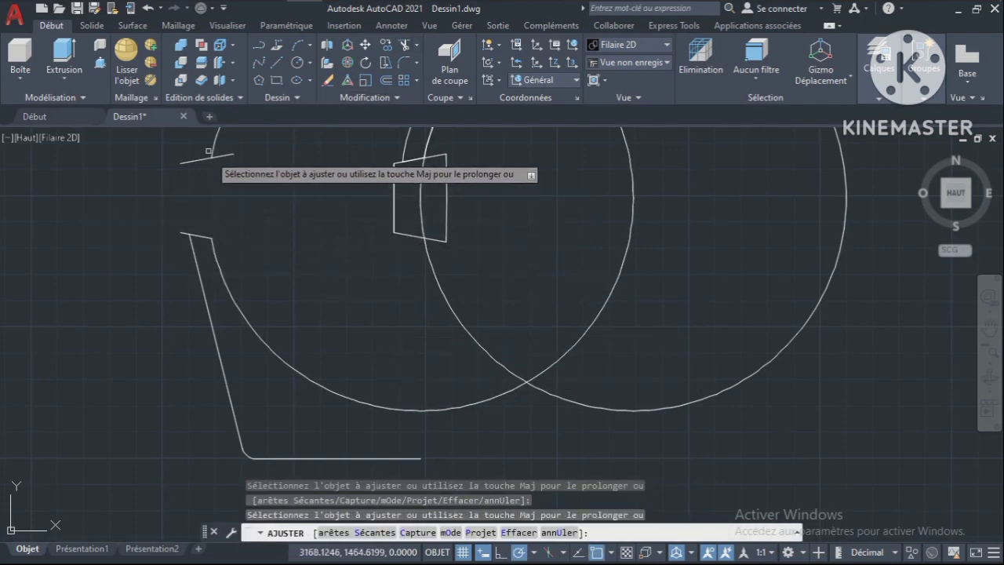
click(185, 233)
key(Return)
Draw a vertical line from the copied circle's bottom quadrant down to the free end of the leg's base line.
text(l)
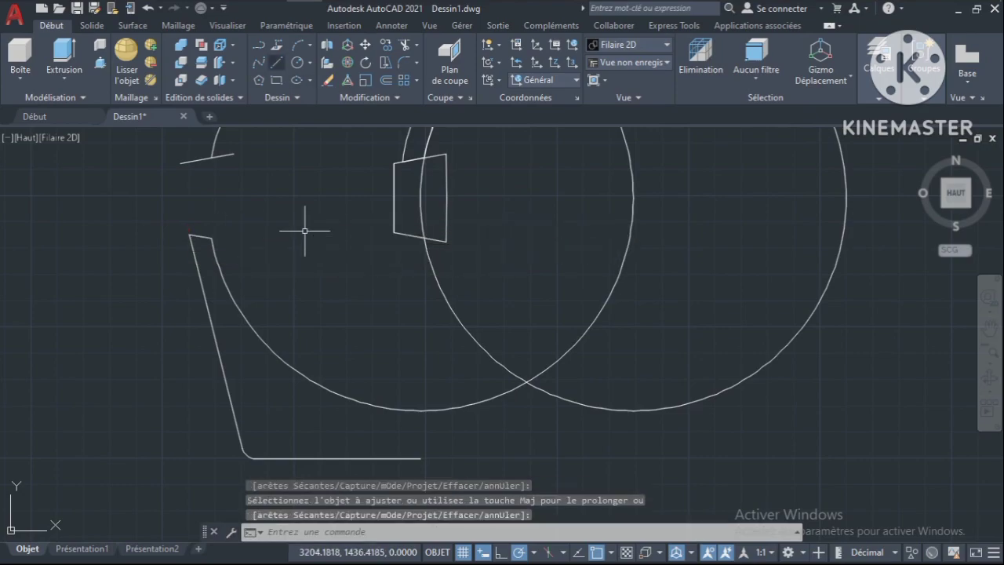
key(Return)
click(420, 409)
click(421, 458)
key(Return)
Trim the copied circle beyond the vertical line, and erase its leftover arc and the rib's remaining upper edge.
text(tr)
key(Return)
click(471, 403)
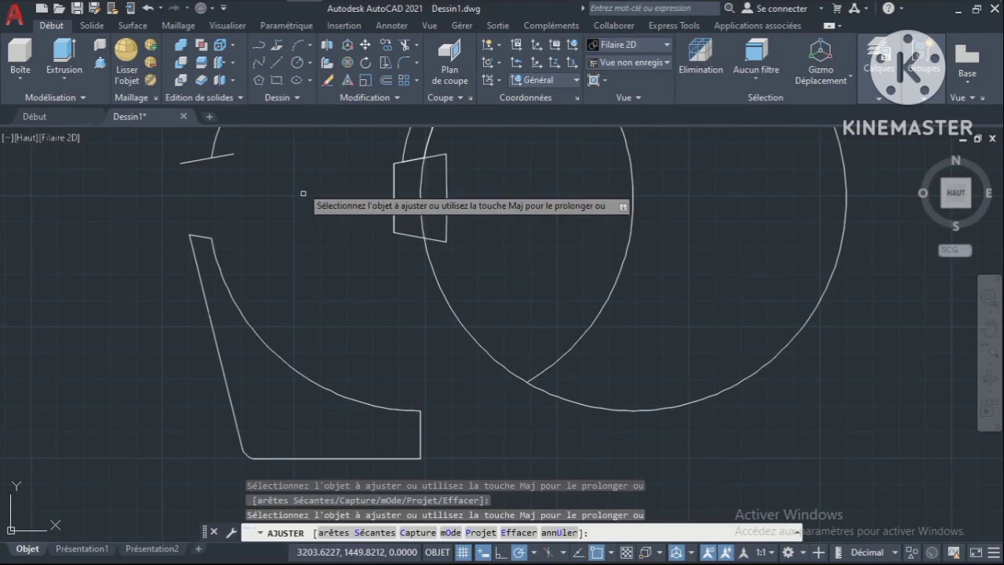
click(327, 80)
click(232, 153)
click(215, 143)
key(Return)
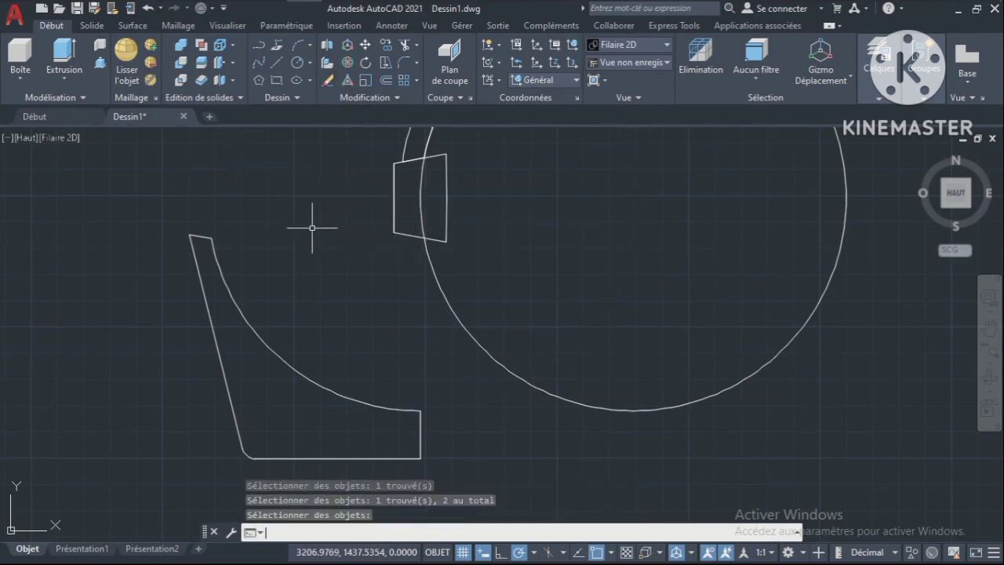
Join all segments of the closed leg outline into a single polyline.
click(177, 212)
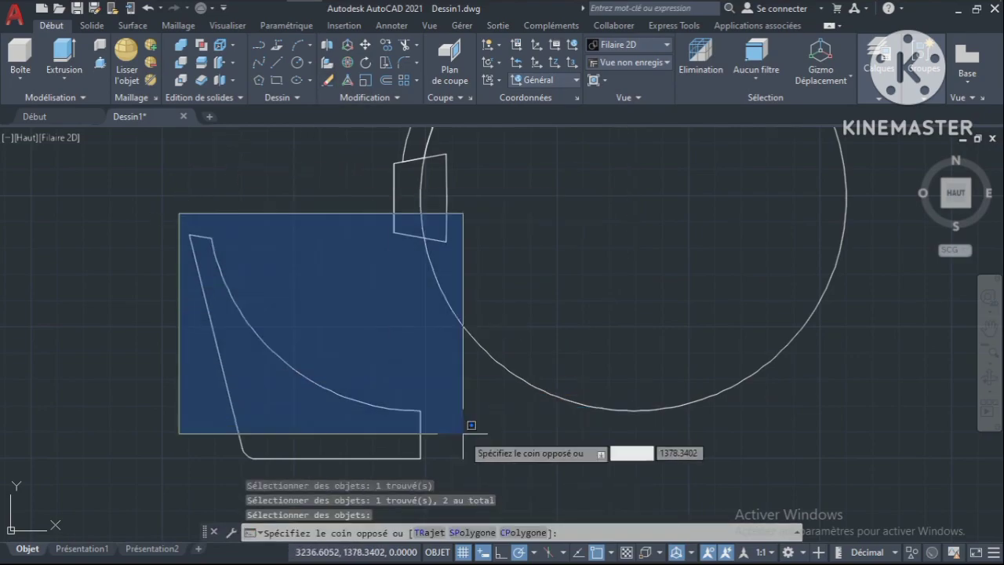
click(452, 464)
click(369, 97)
click(385, 132)
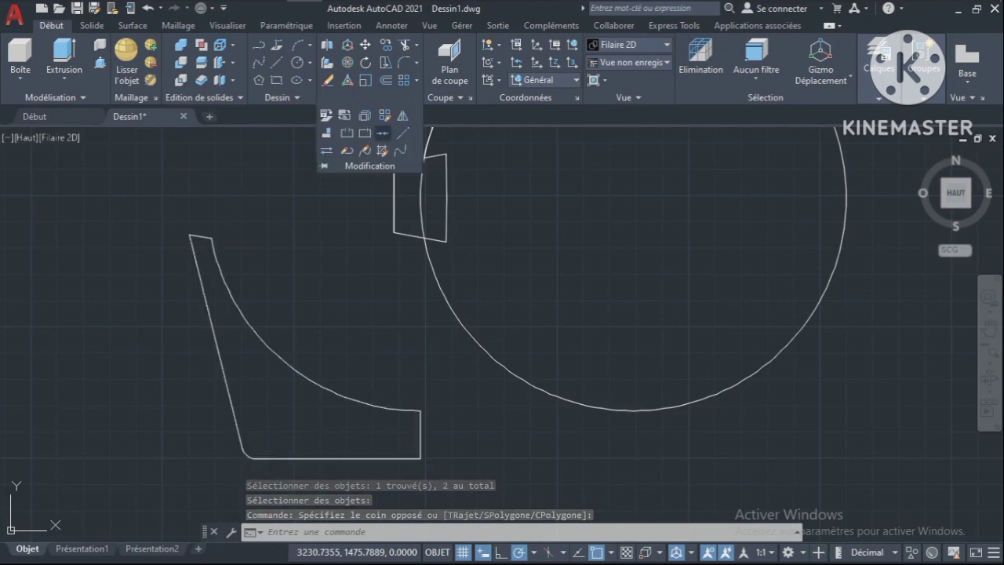
click(239, 309)
text(m)
key(Return)
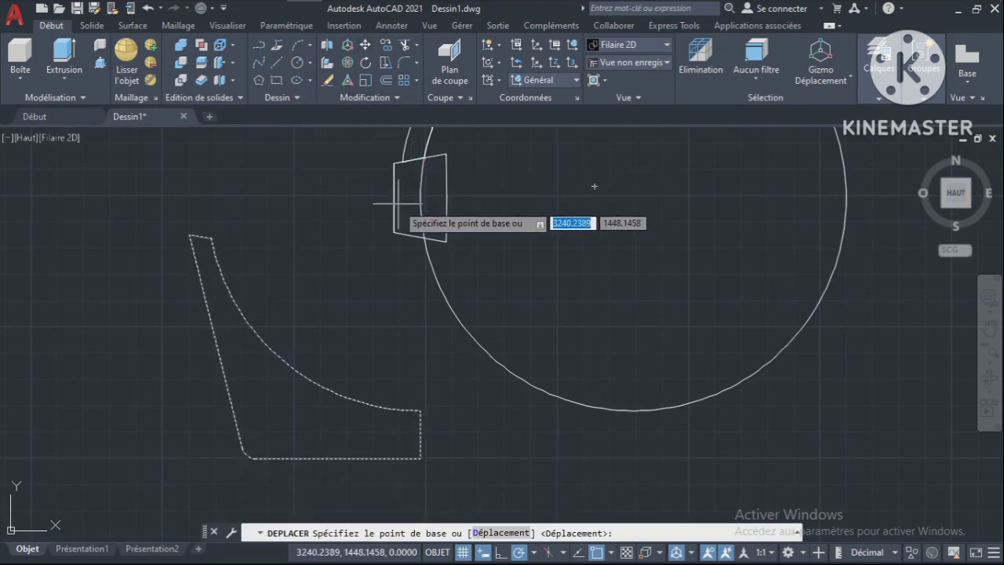
click(394, 196)
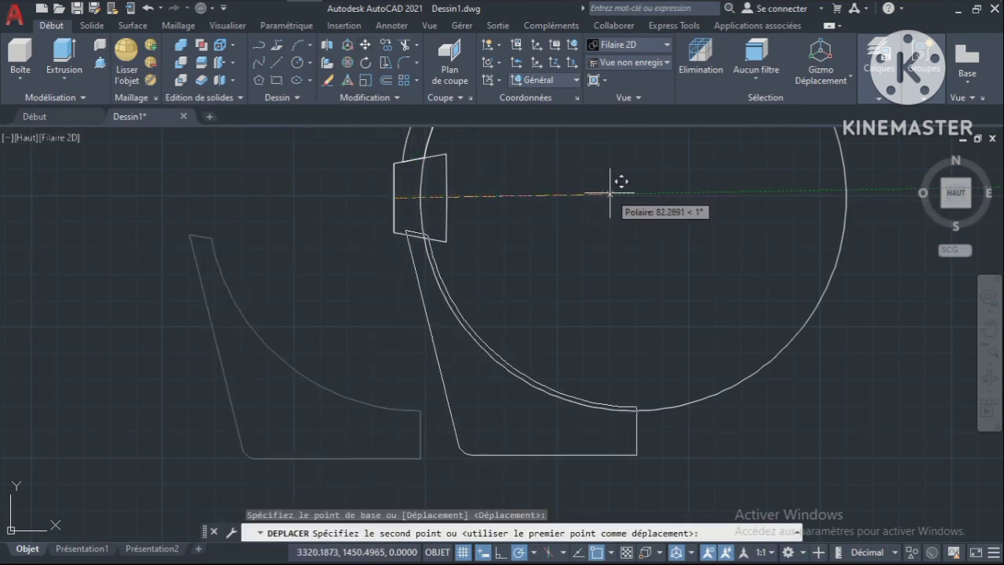
key(Escape)
Move the leg outline back onto the original profile, from the main circle's left quadrant to its centre.
click(210, 246)
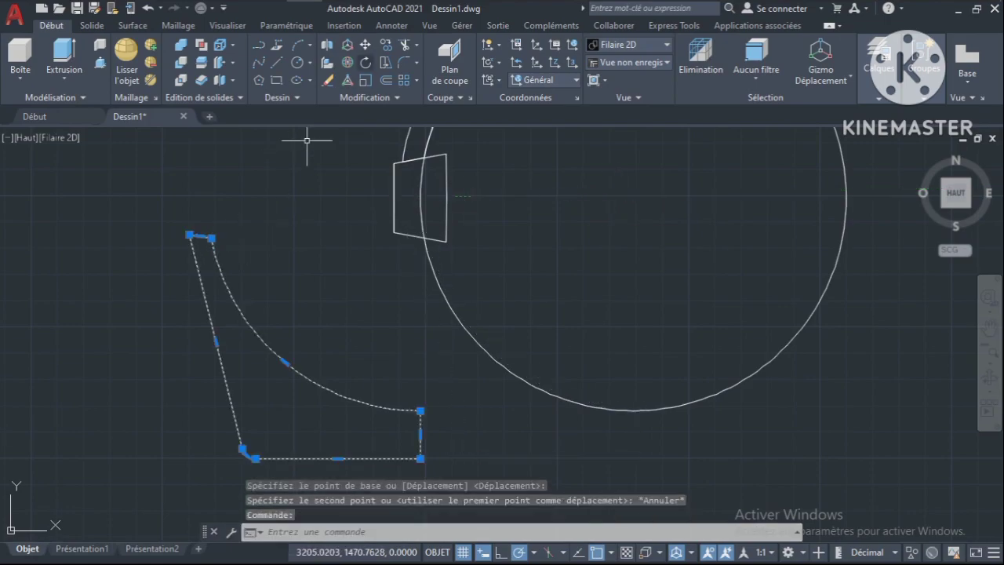
text(m)
key(Return)
click(421, 197)
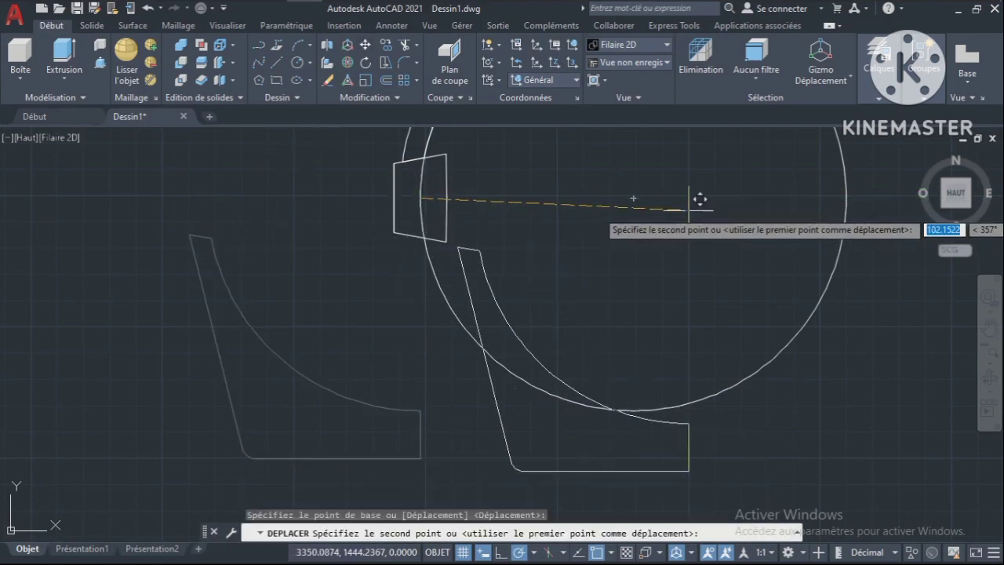
click(639, 197)
Frame the complete end profile with free drawing space beside it.
click(989, 351)
middle_drag(776, 242, 672, 271)
click(990, 362)
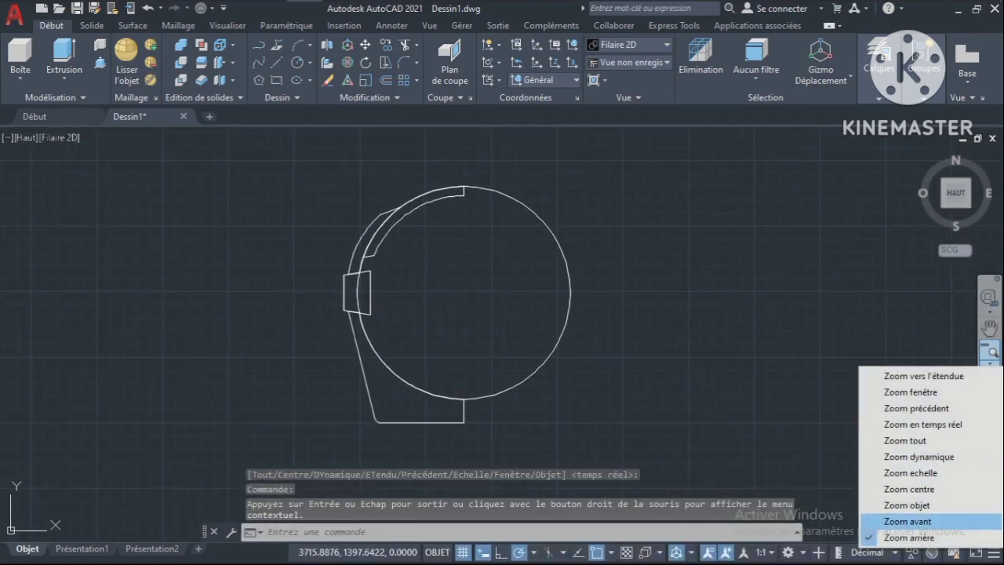
click(907, 522)
click(989, 328)
mouse_move(646, 377)
mouse_down()
mouse_move(714, 320)
mouse_move(666, 413)
mouse_move(667, 389)
mouse_up()
key(Escape)
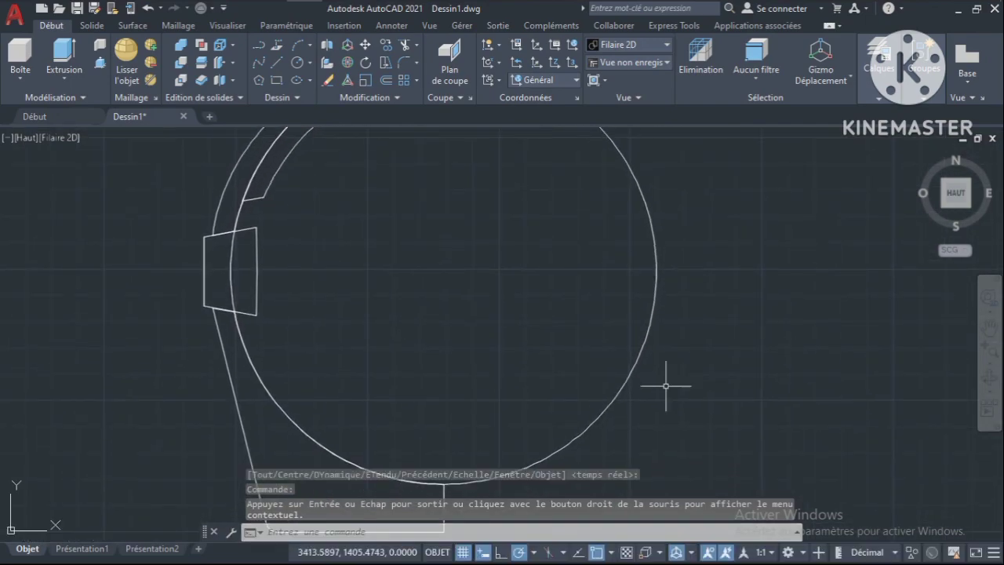
click(990, 363)
click(909, 538)
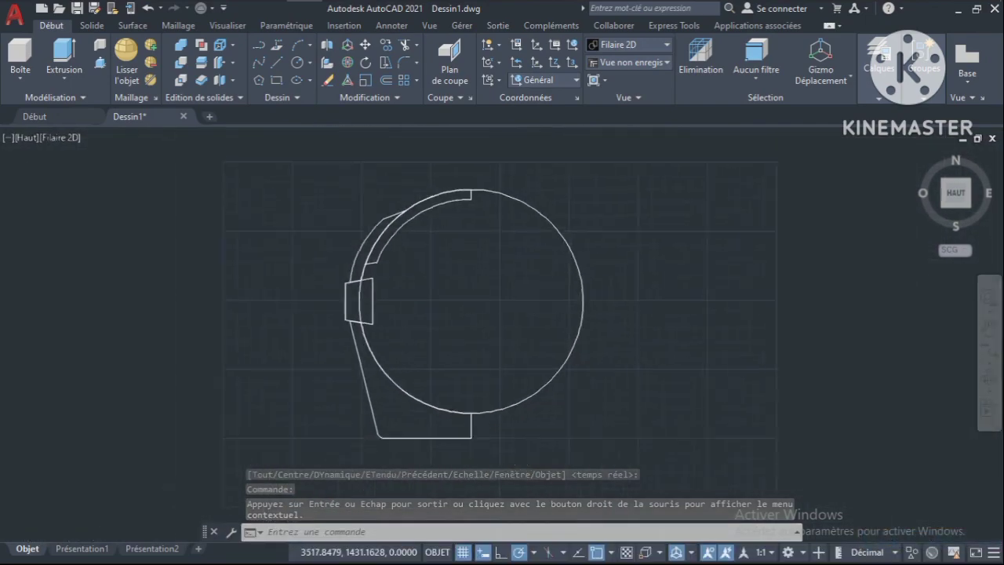
click(990, 328)
drag(699, 332, 484, 336)
key(Escape)
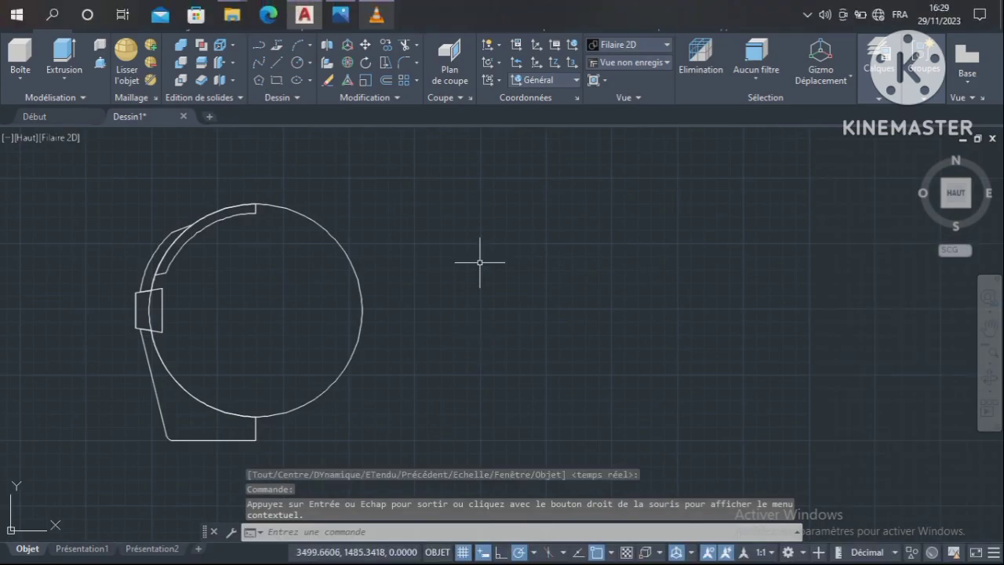
Switch to Photos to examine the tank's reference pictures, including the side view, and return to the AutoCAD drawing.
click(339, 14)
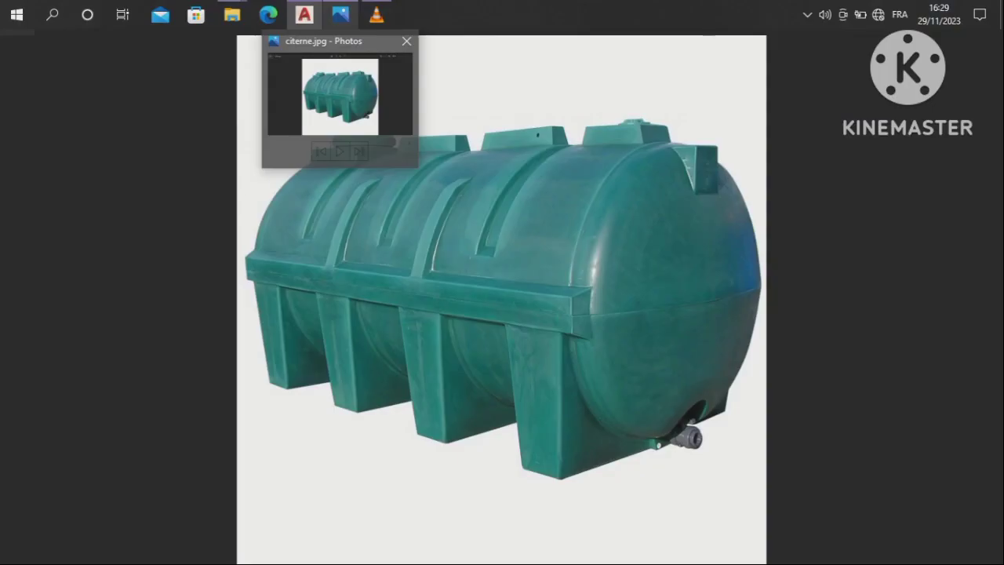
key(Right)
key(Right)
key(Right)
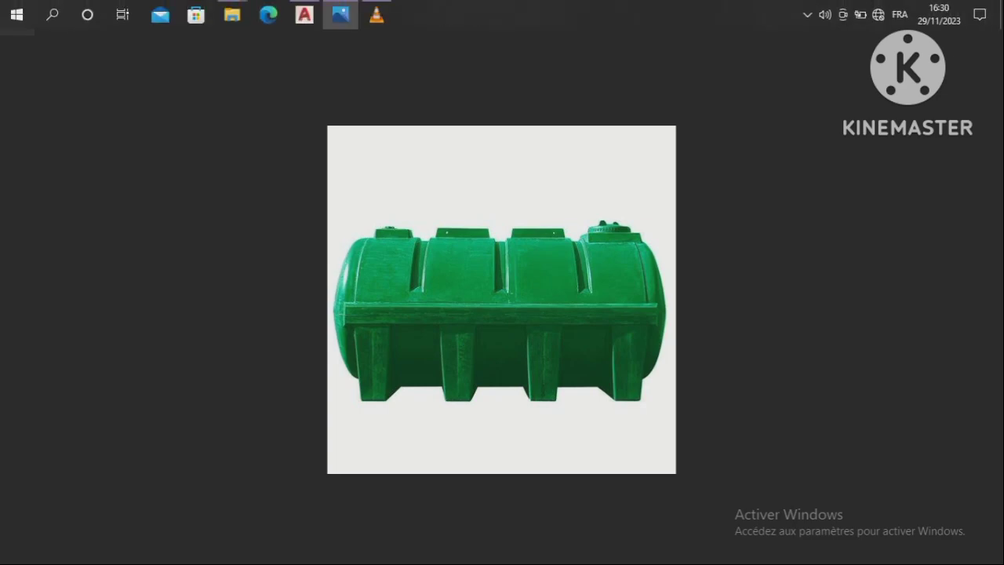
mouse_move(304, 15)
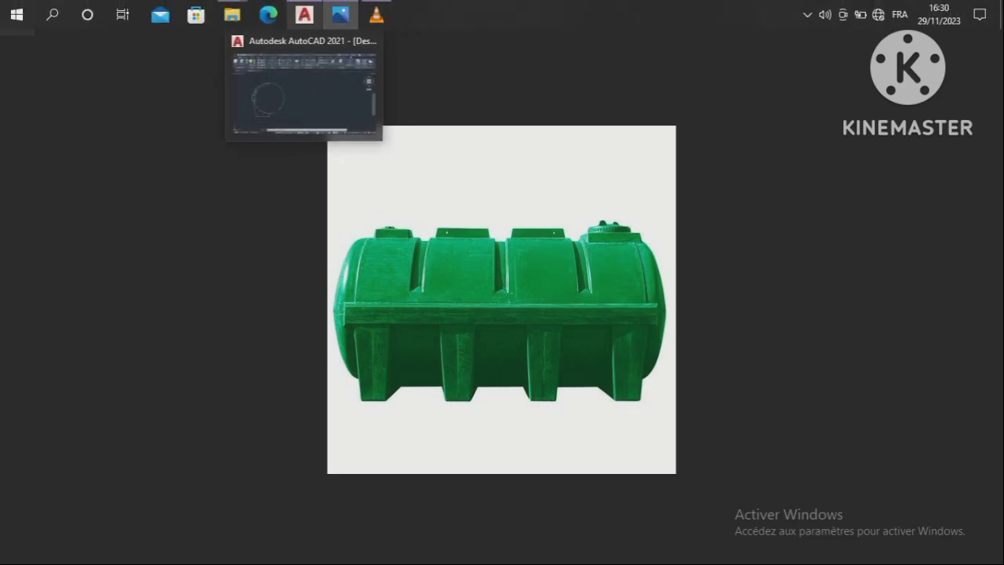
click(286, 126)
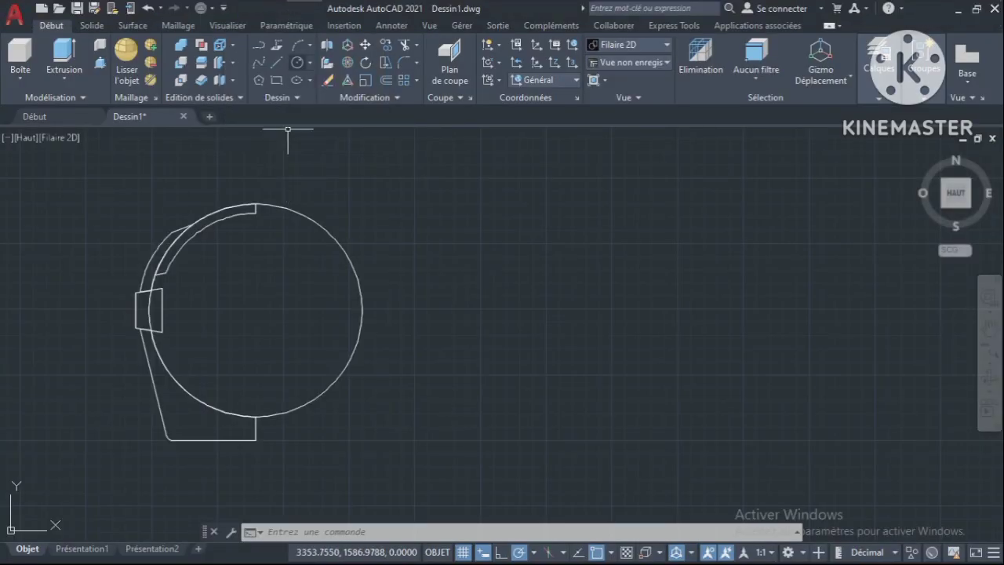
Copy the main circle horizontally into the free space beside the end profile.
click(385, 45)
click(306, 216)
key(Return)
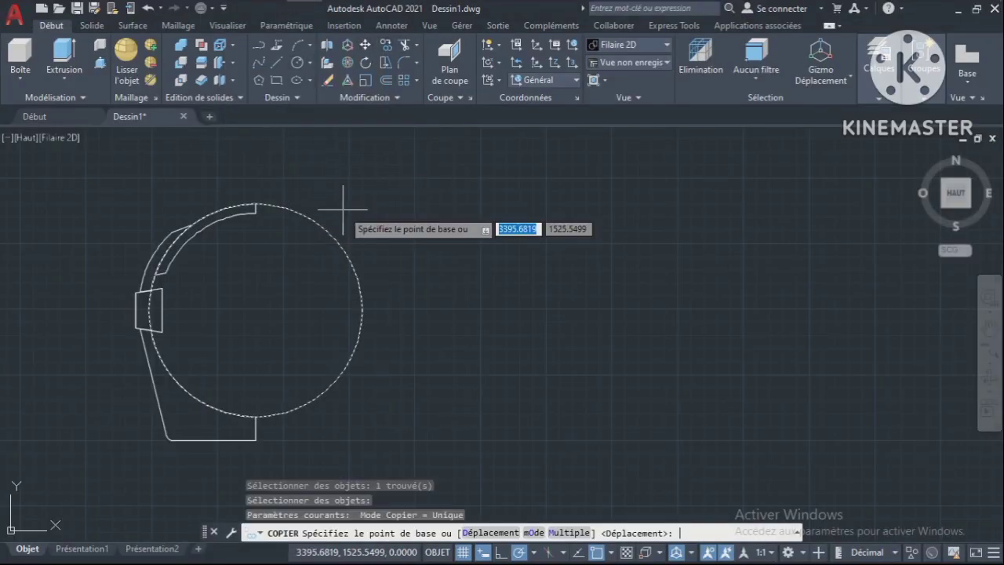
click(312, 167)
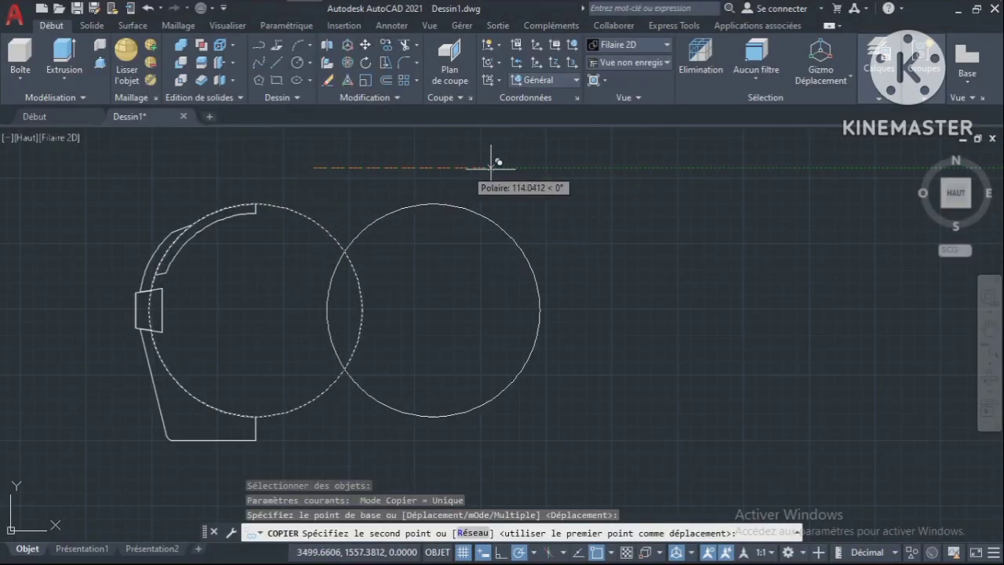
click(550, 167)
Draw a horizontal polyline extending away from the end profile, starting at the copied circle's top quadrant, as the body's upper edge.
text(pl)
key(Return)
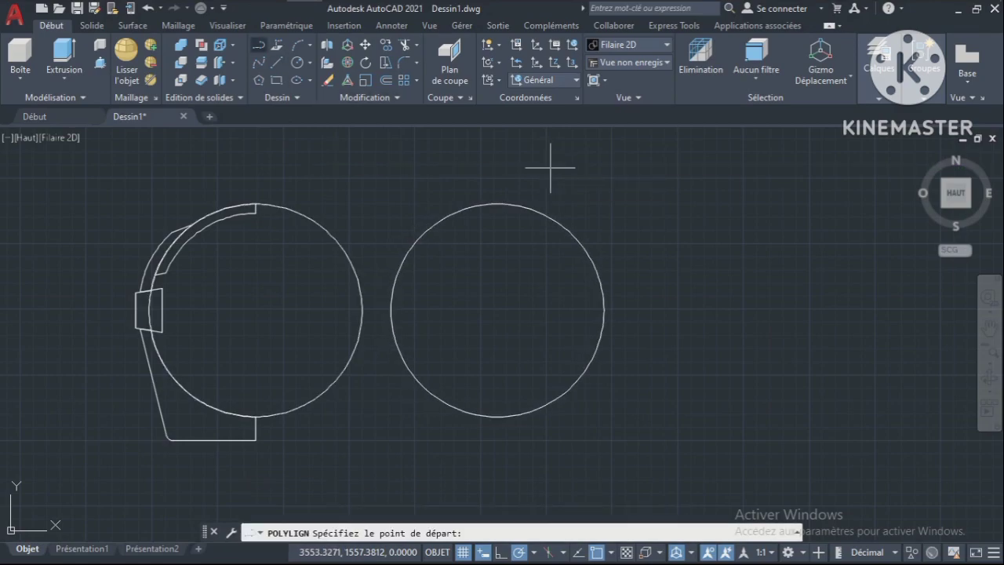
click(497, 204)
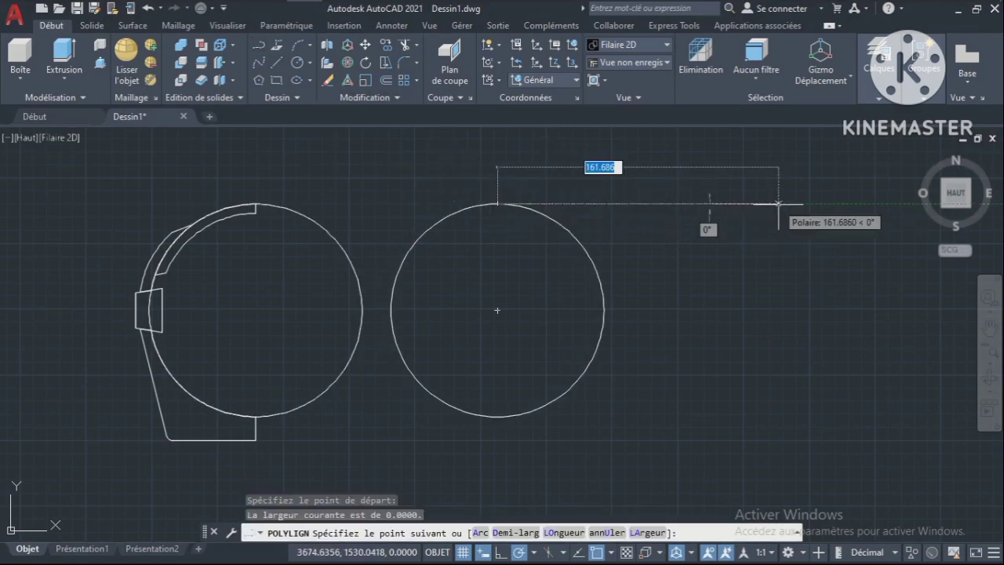
click(880, 204)
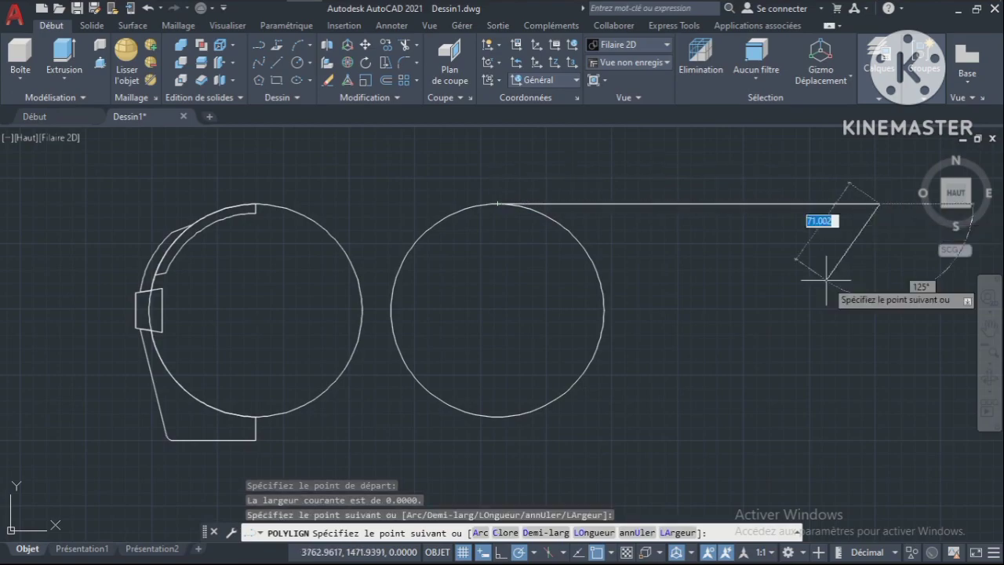
key(Return)
Draw a 300-unit horizontal polyline from the copied circle's bottom quadrant as the body's lower edge, and erase the circle.
key(Return)
click(497, 417)
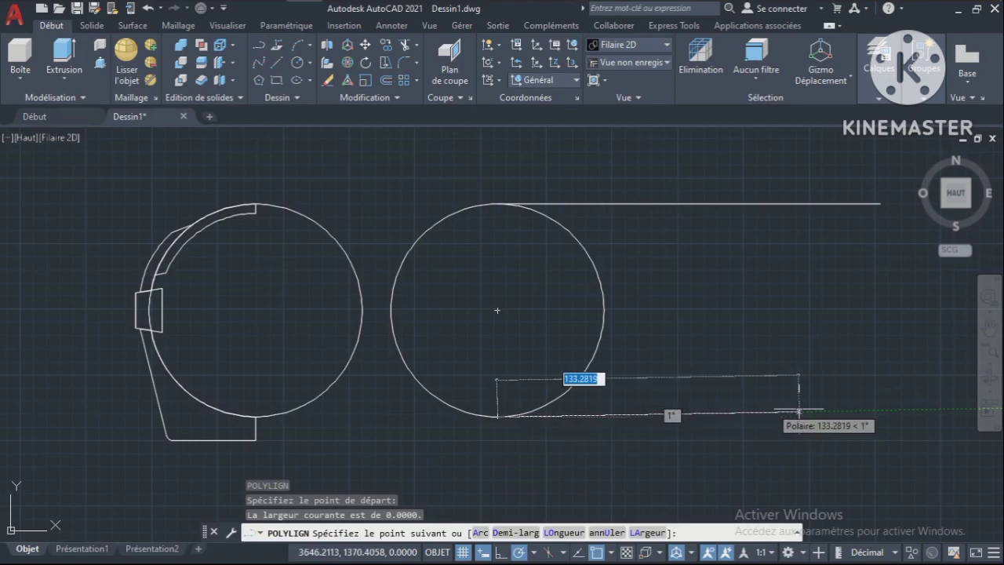
text(300)
key(Return)
key(Return)
click(461, 209)
key(Delete)
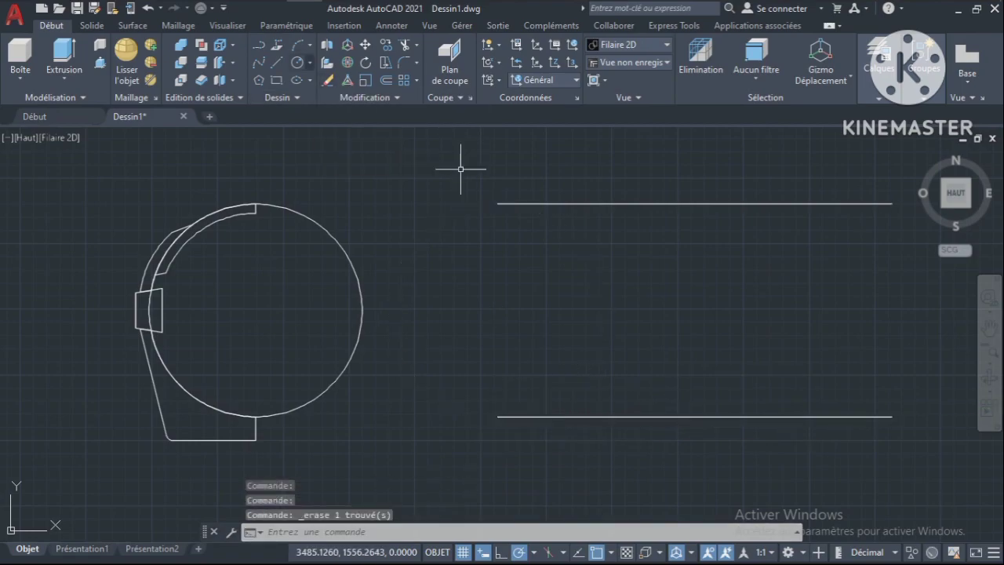
Start an arc at the end of the upper body line nearest the end profile.
text(a)
key(Return)
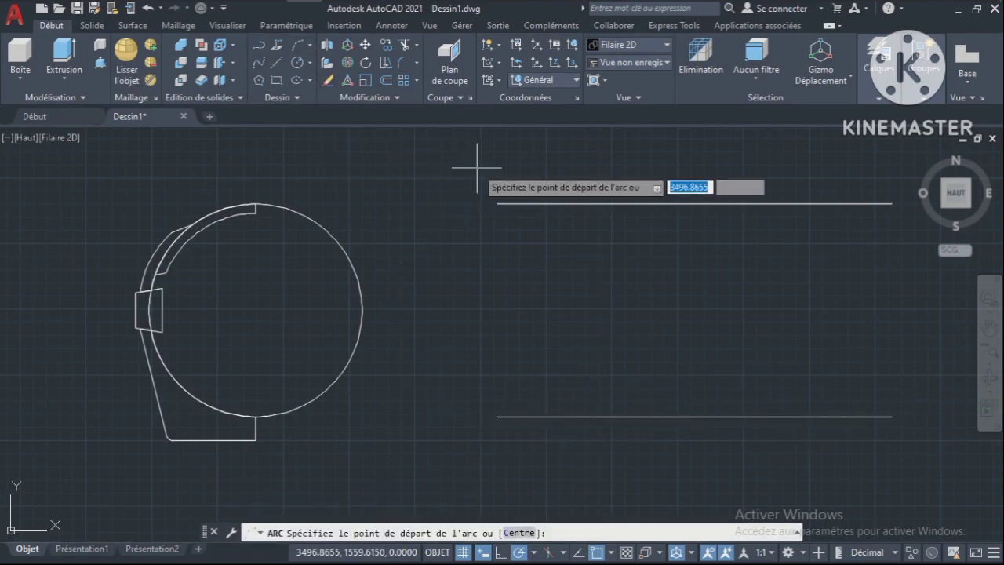
click(497, 204)
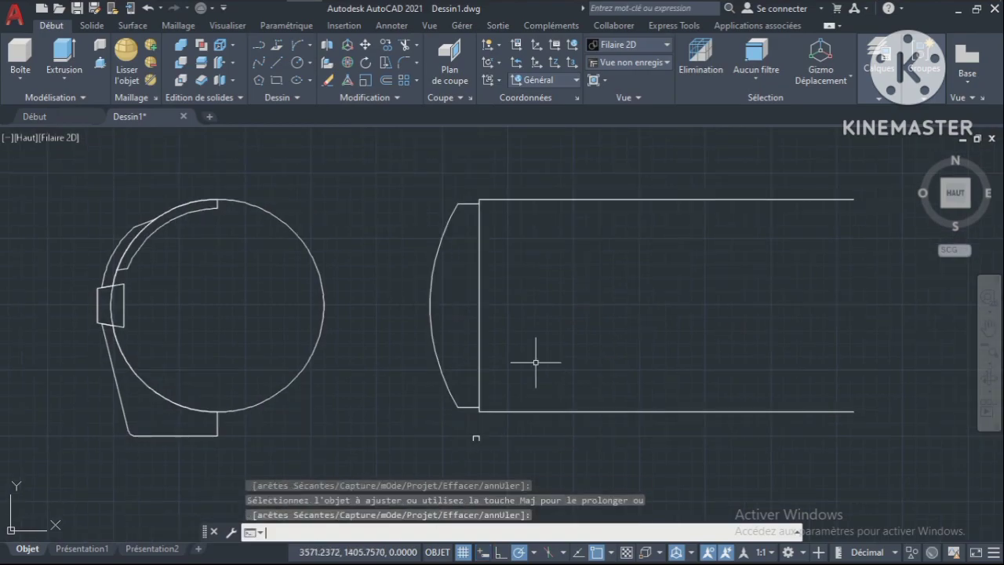
Join the end cap's short upper line and its curved arc into one polyline.
key(Escape)
click(468, 204)
click(438, 253)
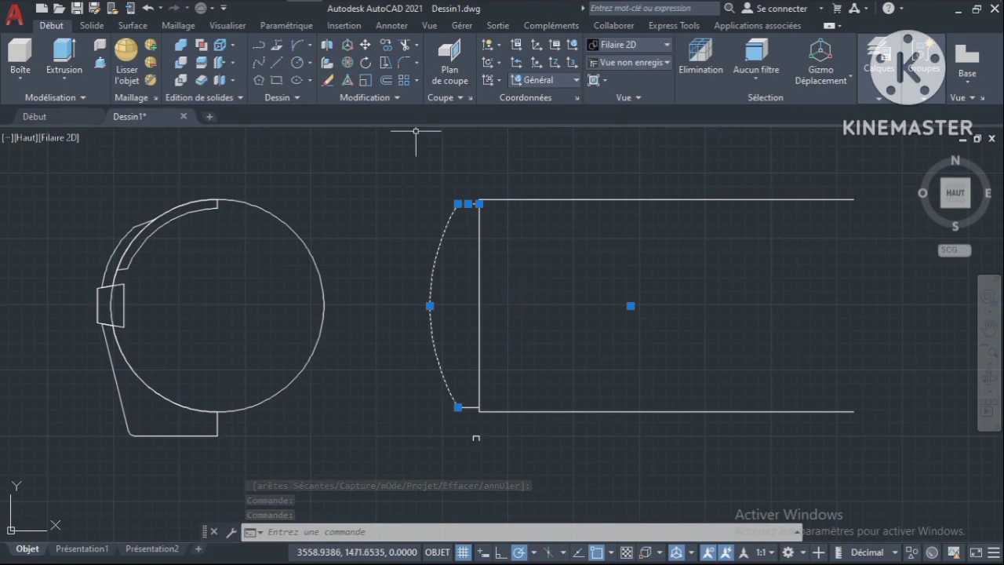
click(397, 97)
click(385, 116)
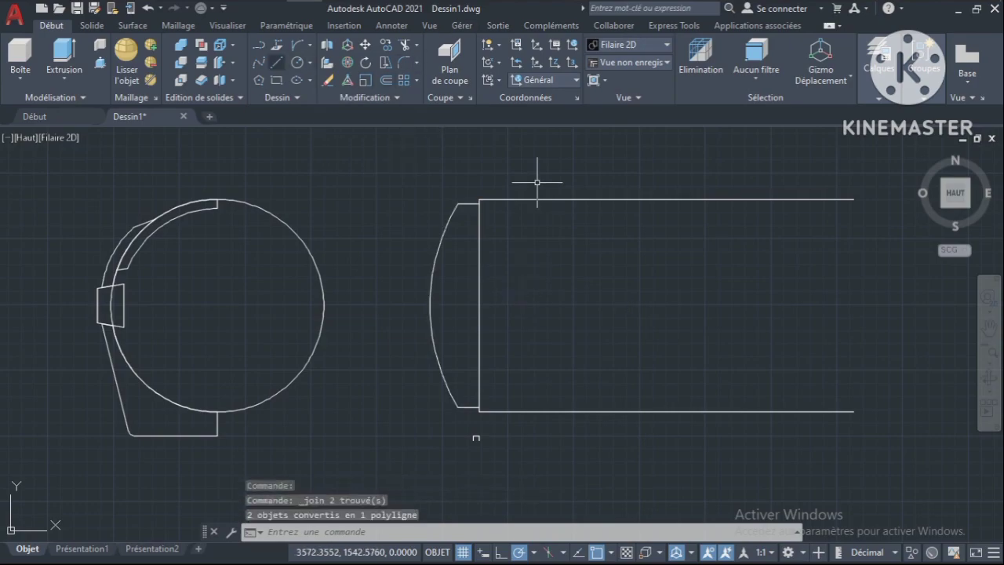
Draw a horizontal axis line from the end cap arc's centre to just past the arc.
click(276, 62)
click(630, 305)
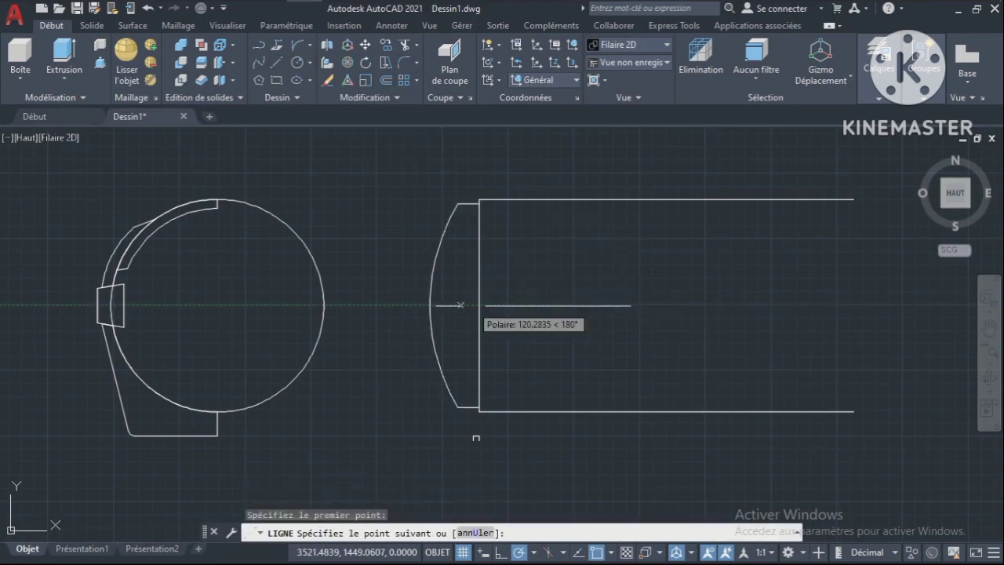
click(411, 306)
key(Return)
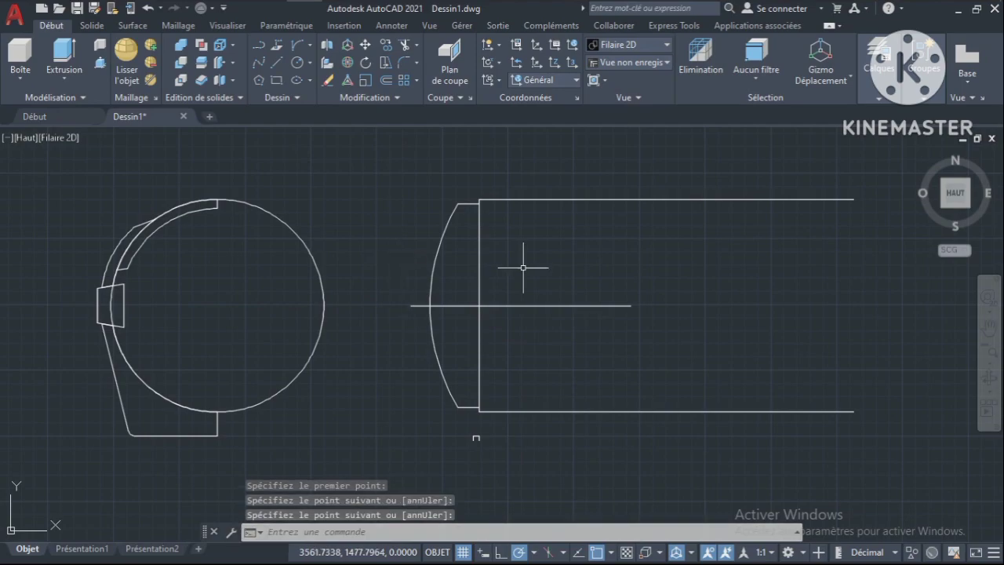
Try to mirror the end cap and its axis line about the vertical midline of the tank body, keeping the originals.
click(434, 261)
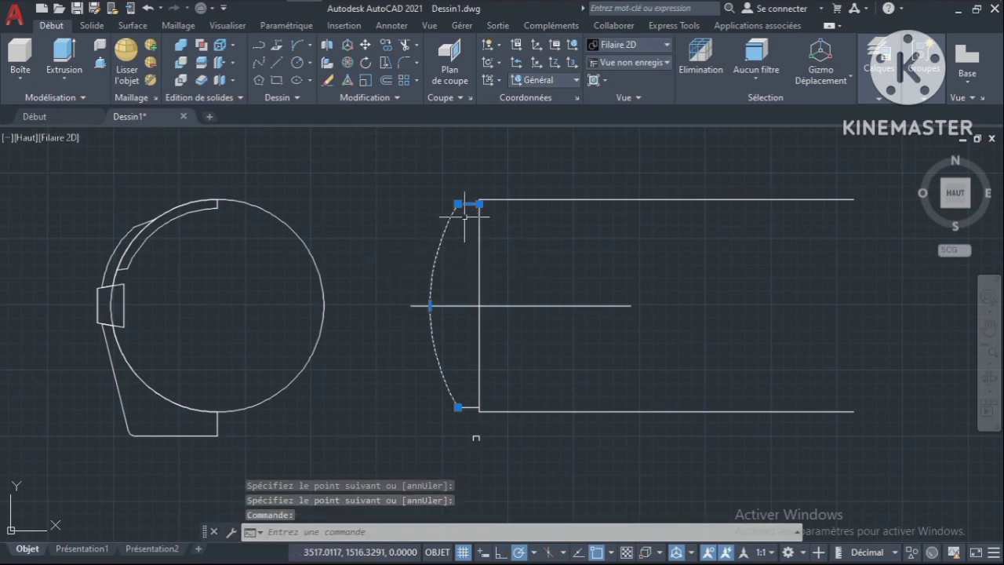
click(517, 306)
click(370, 97)
click(403, 134)
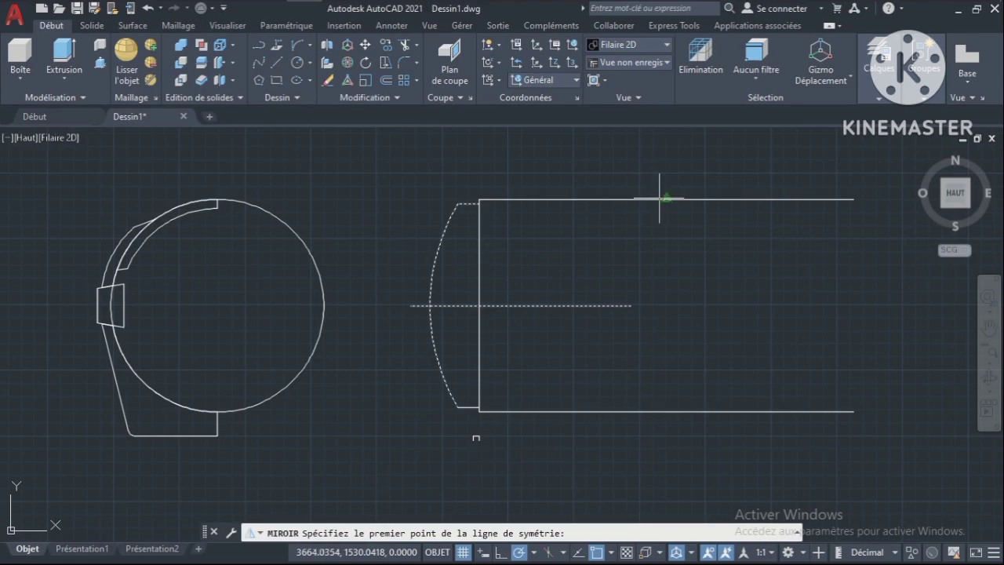
click(666, 200)
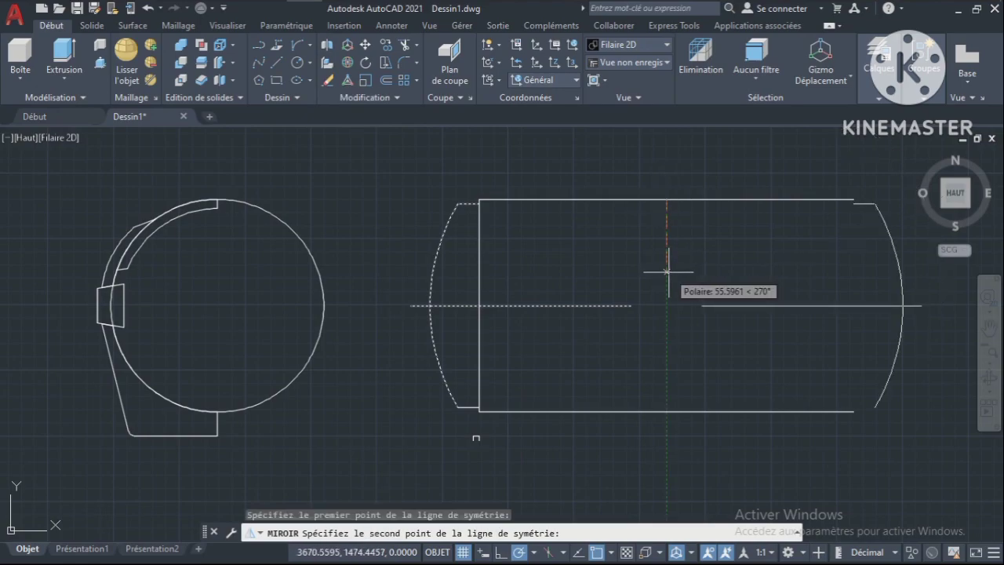
click(667, 272)
key(Return)
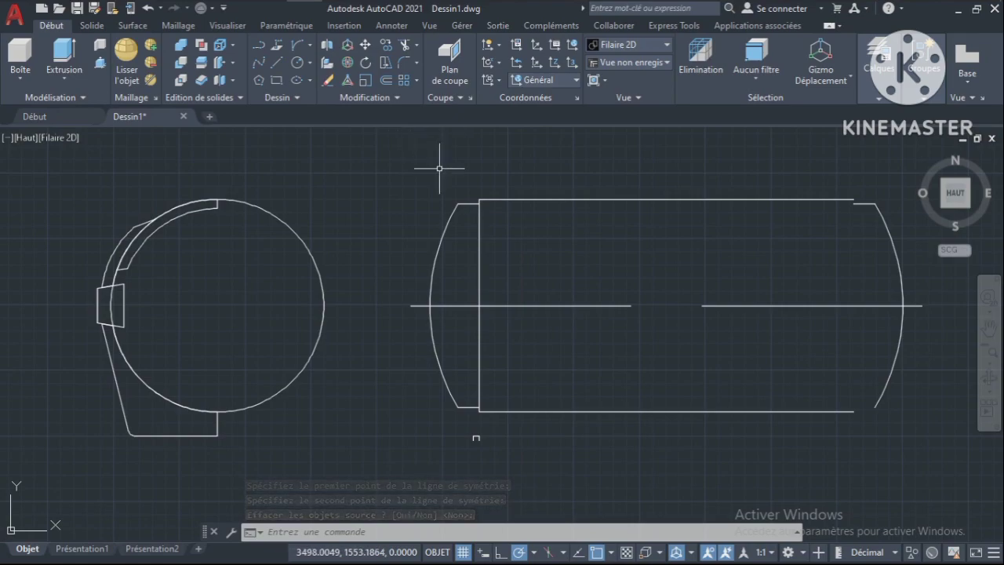
Copy the end cap and the body's adjoining vertical end line 20 units horizontally outward, away from the body.
click(477, 206)
click(460, 213)
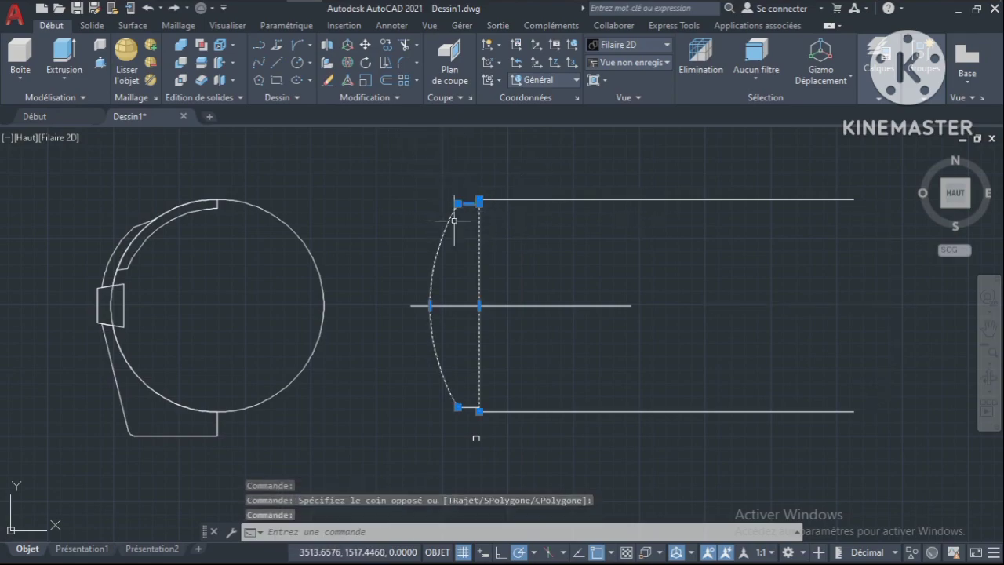
text(co)
key(Return)
click(603, 157)
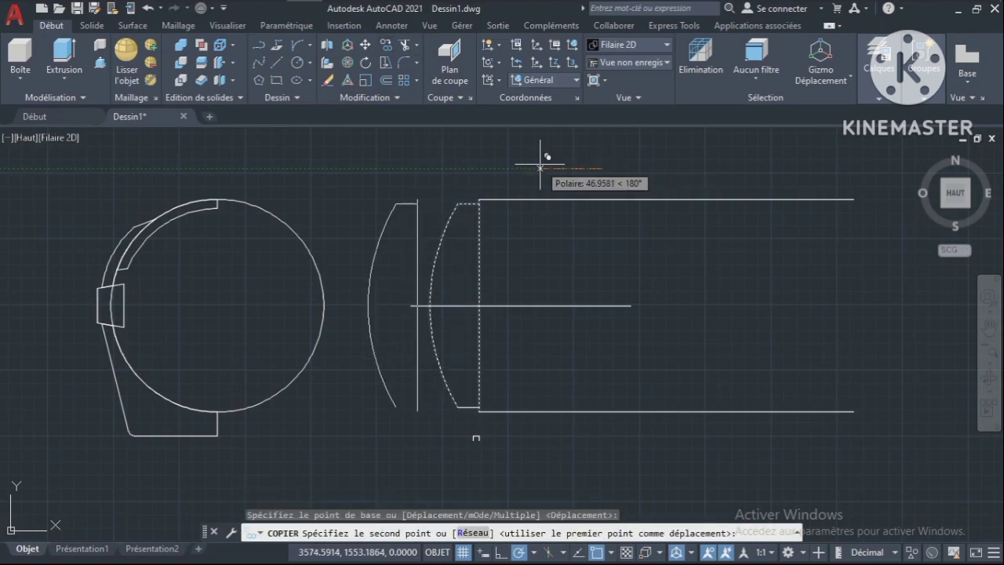
text(20)
key(Return)
Trim the copied vertical line below the axis line and join its upper half to the copied end cap.
text(aj)
key(Return)
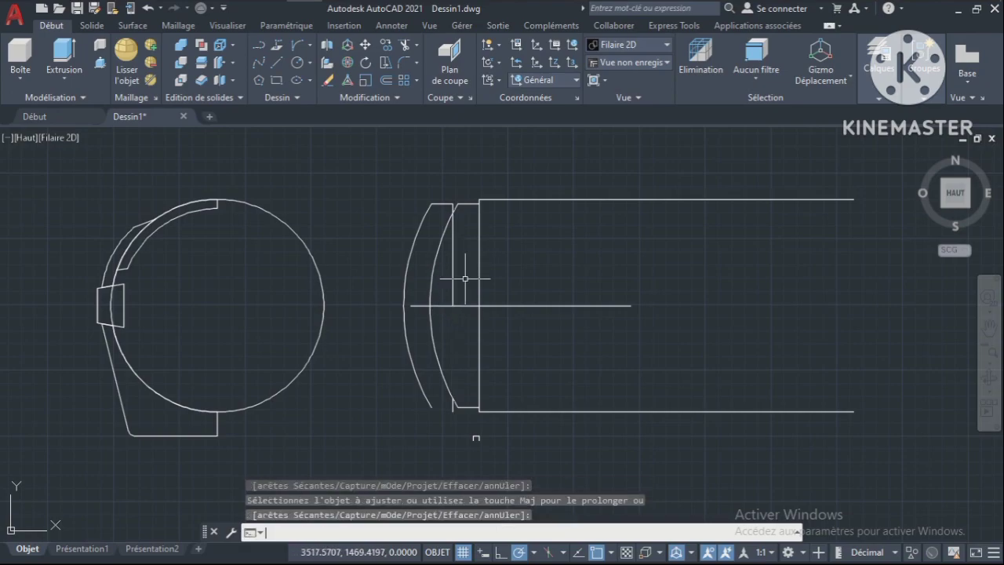
key(Escape)
click(453, 267)
click(409, 259)
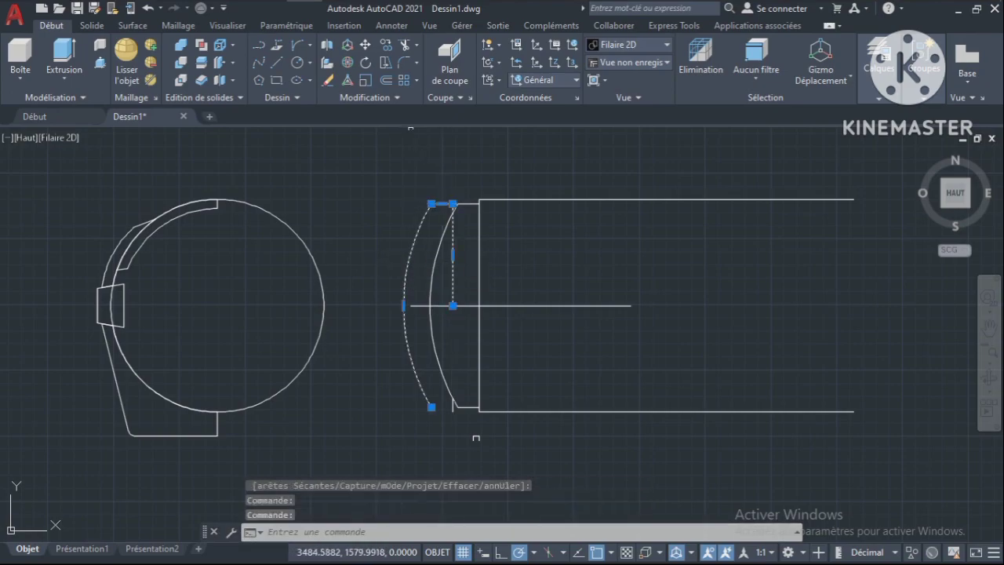
click(364, 97)
click(383, 133)
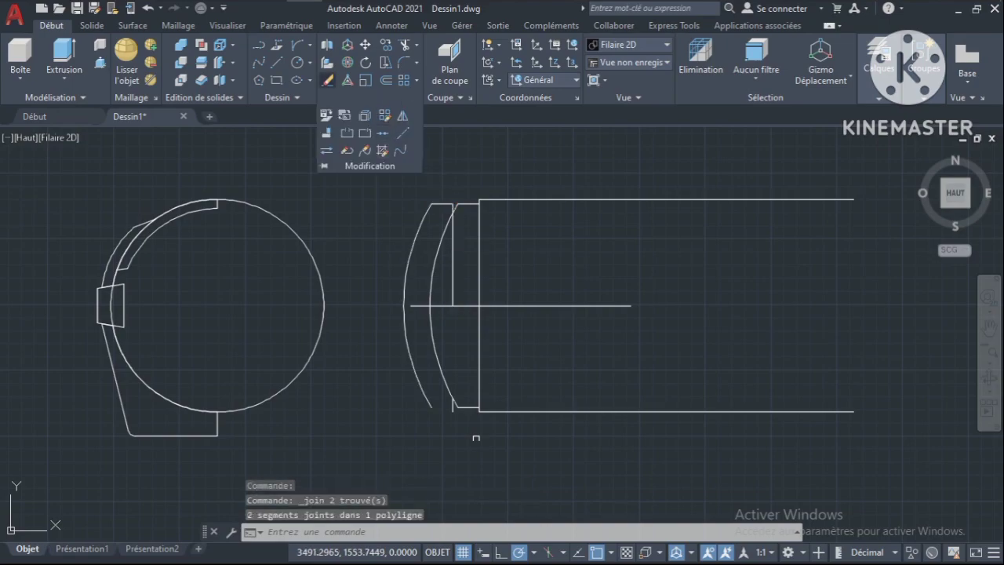
Erase the original end cap and move the joined copy 20 units back against the body's end.
click(328, 80)
key(Return)
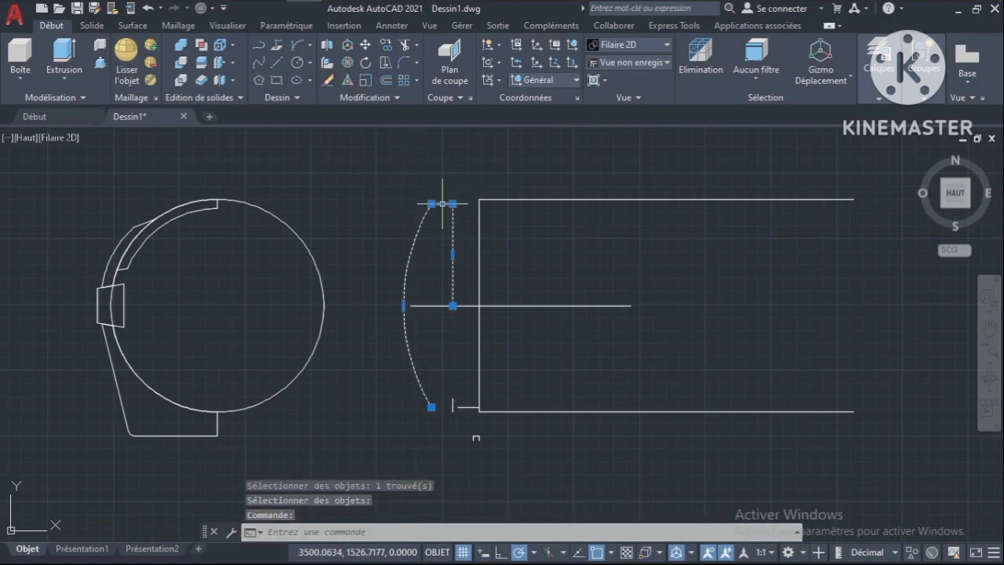
click(365, 45)
click(375, 142)
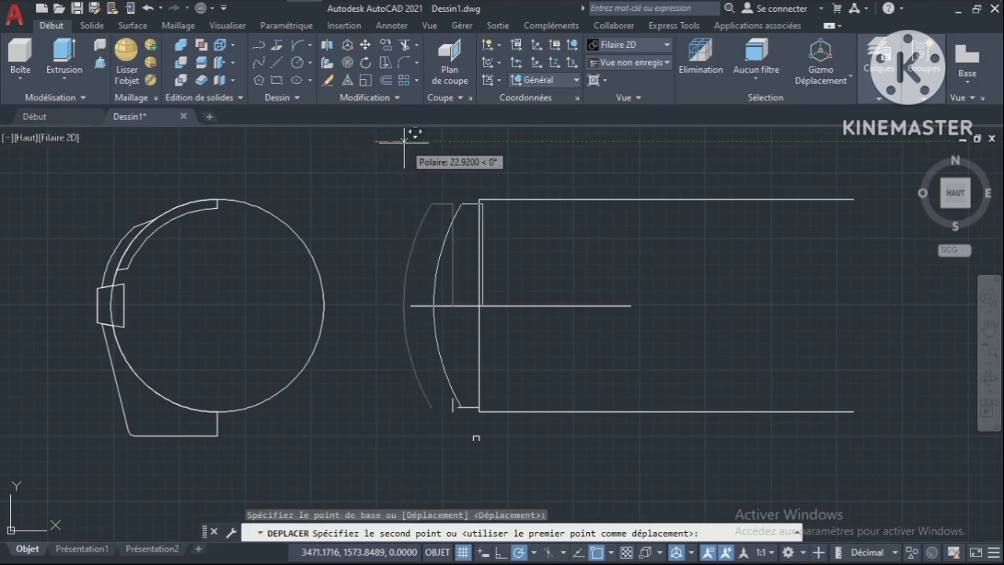
text(20)
key(Return)
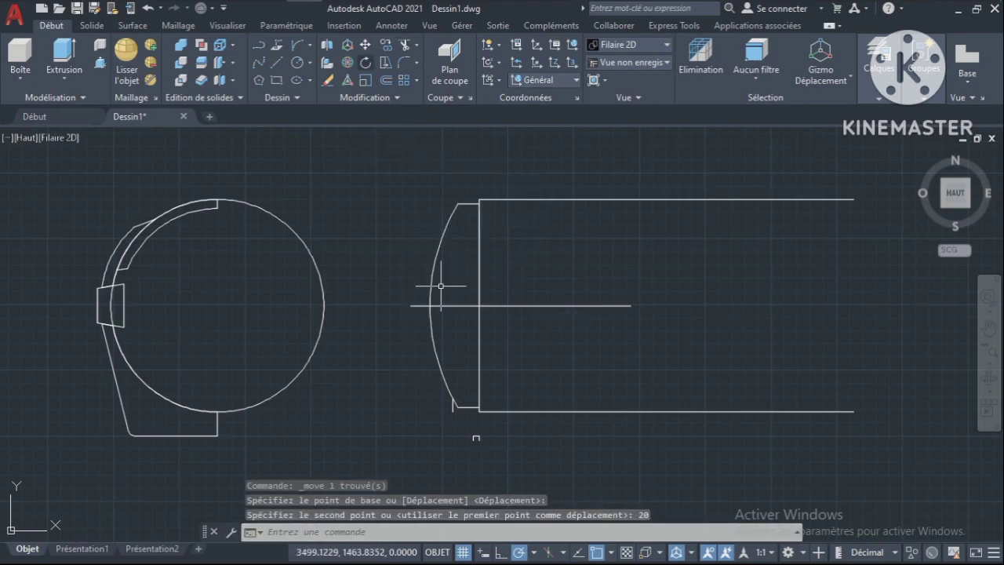
Erase the leftover stub of the trimmed vertical line beside the end cap's lower corner.
text(e)
key(Return)
drag(451, 406, 500, 456)
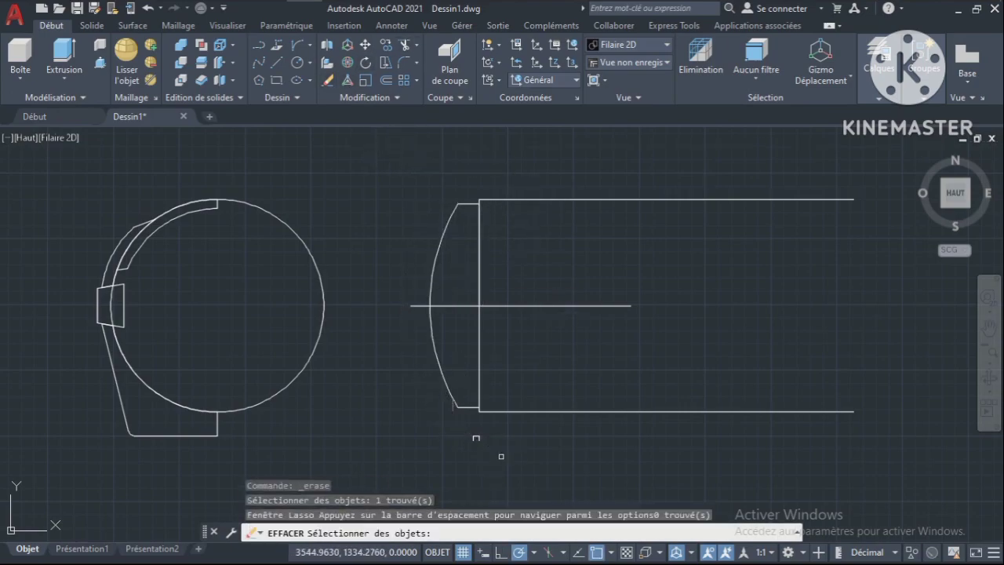
click(460, 426)
key(Return)
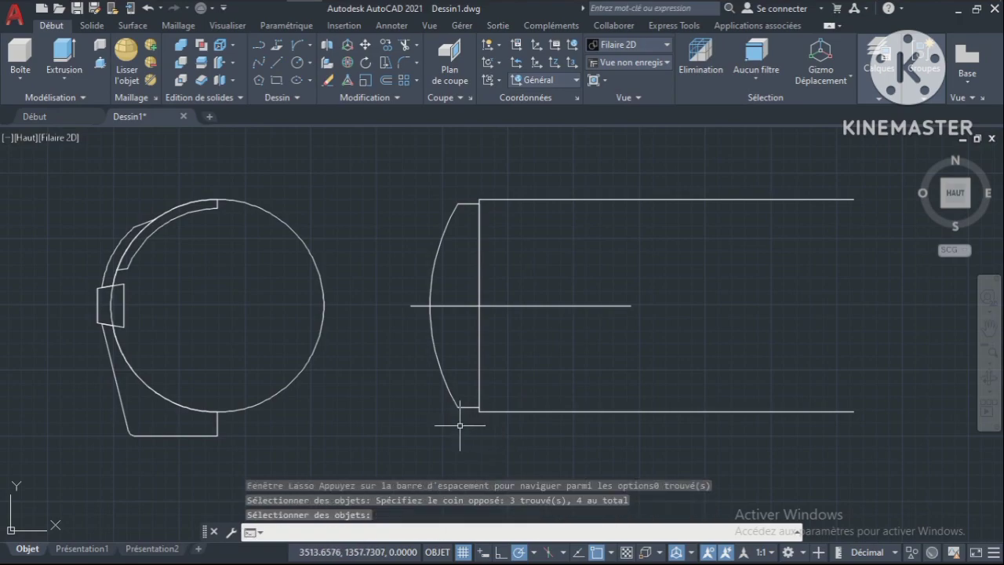
Mirror the joined end cap and its axis line about the body's vertical midline, keeping the originals.
click(442, 243)
click(453, 305)
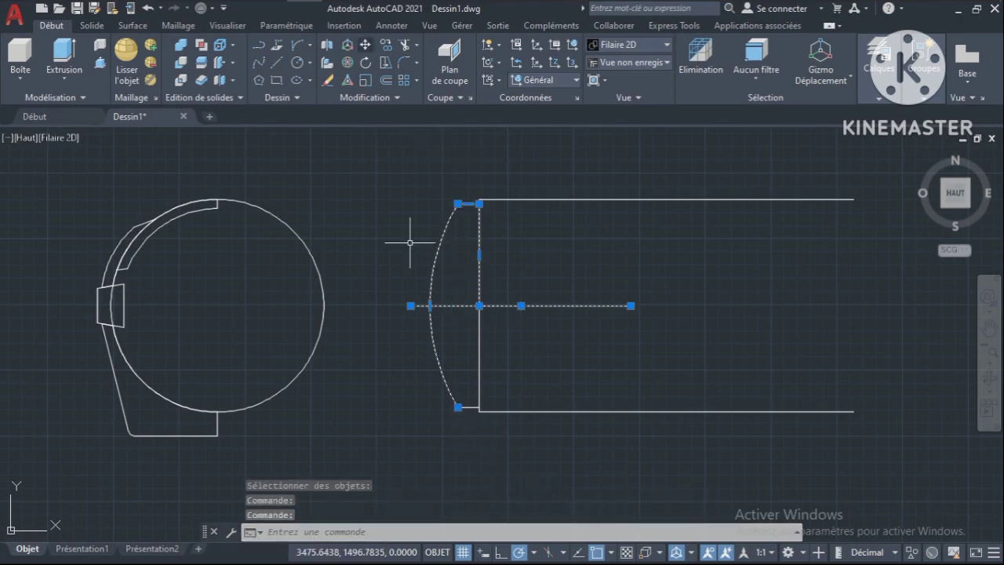
click(369, 97)
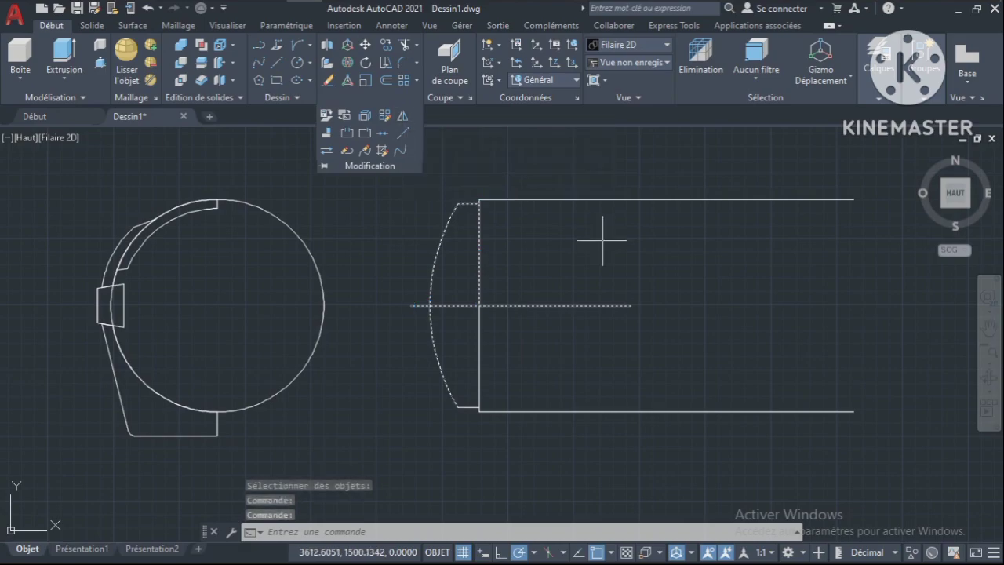
click(666, 197)
click(666, 253)
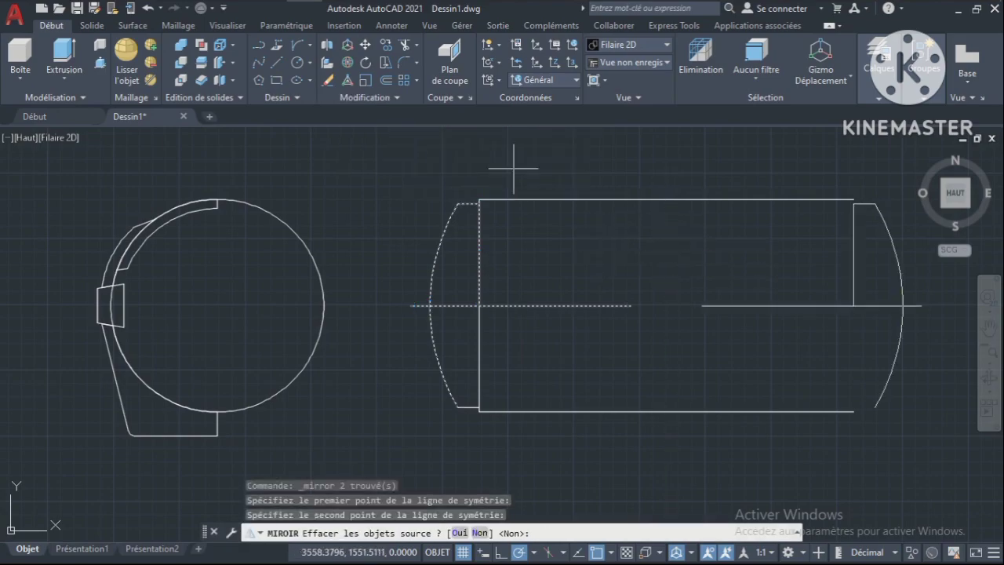
key(Return)
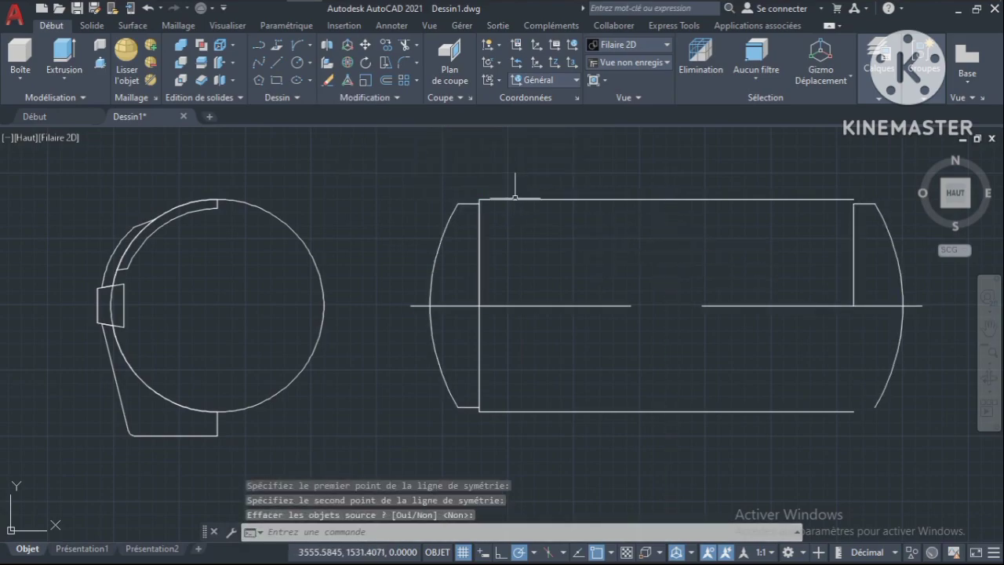
click(515, 199)
click(481, 219)
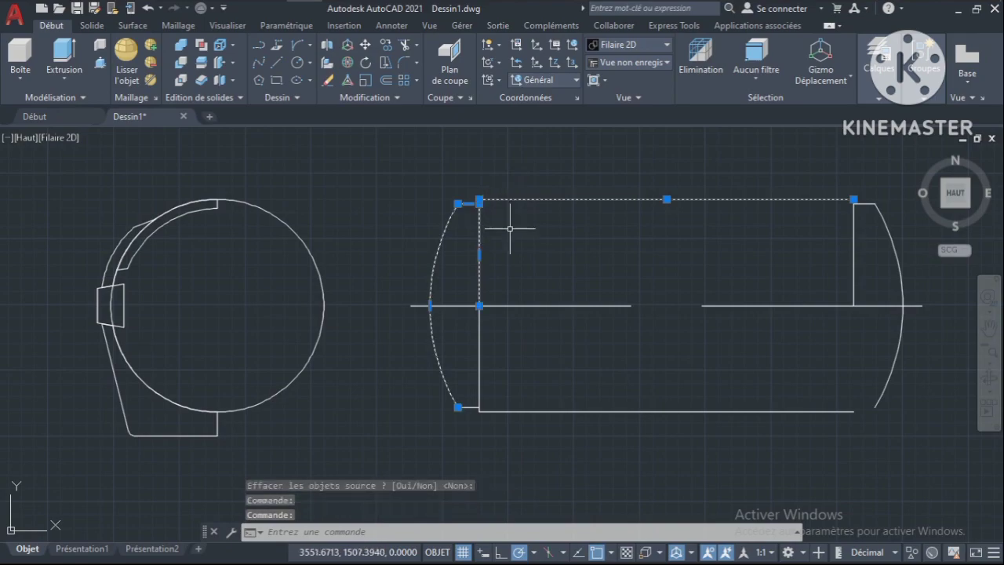
key(Escape)
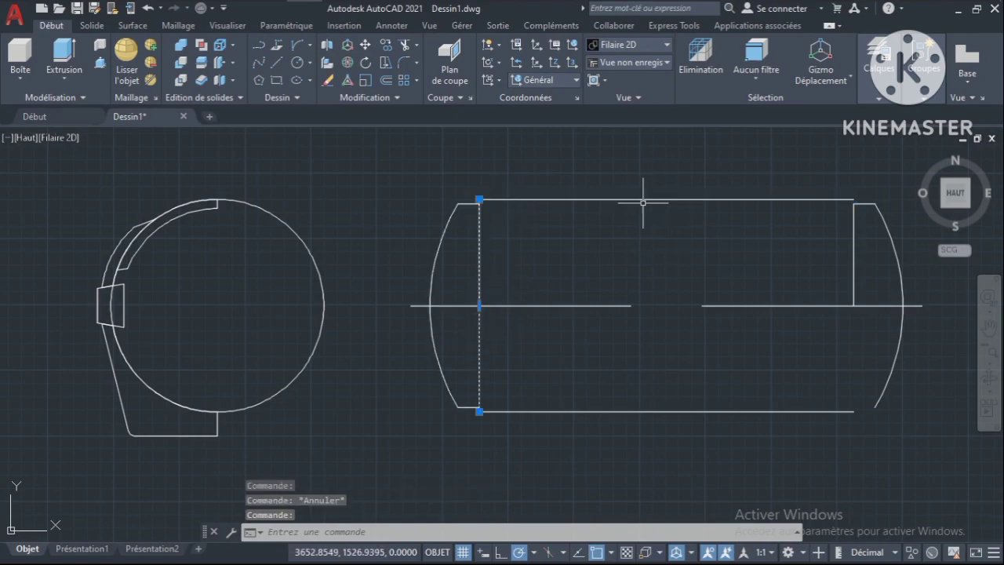
click(368, 97)
click(382, 133)
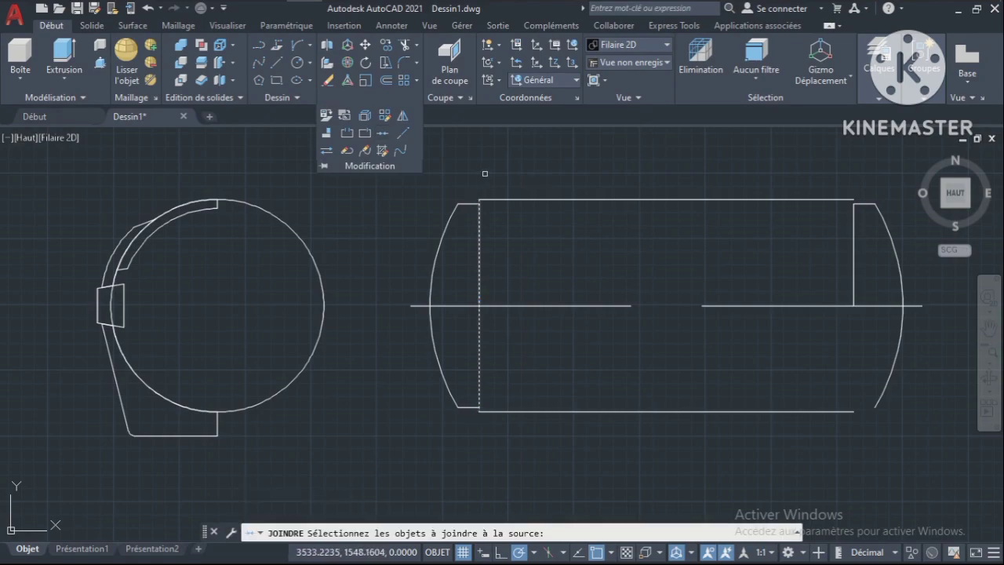
key(Return)
Mirror the body's full-height vertical end line about the body's vertical midline to close the opposite end.
click(392, 97)
click(404, 116)
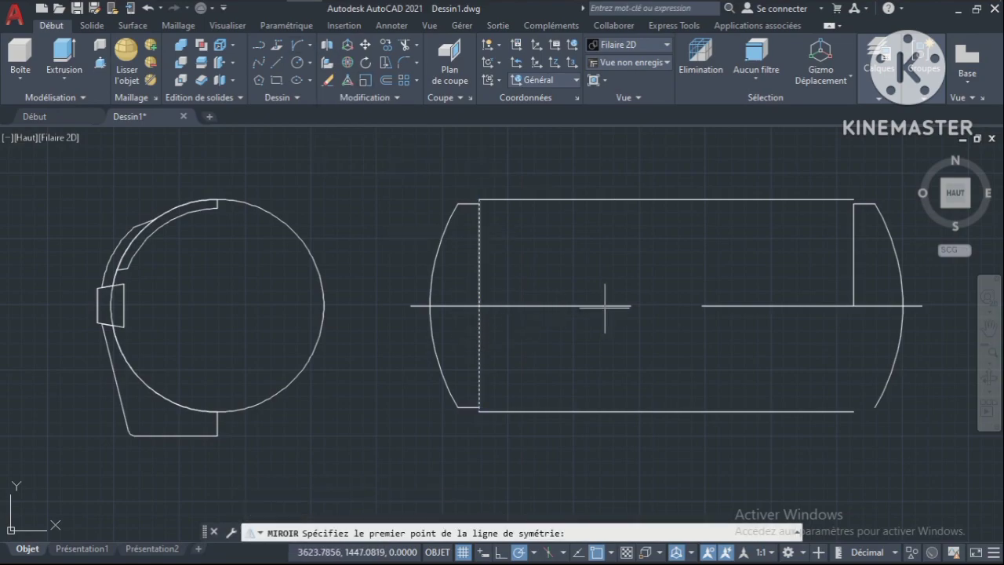
click(665, 201)
click(657, 226)
key(Return)
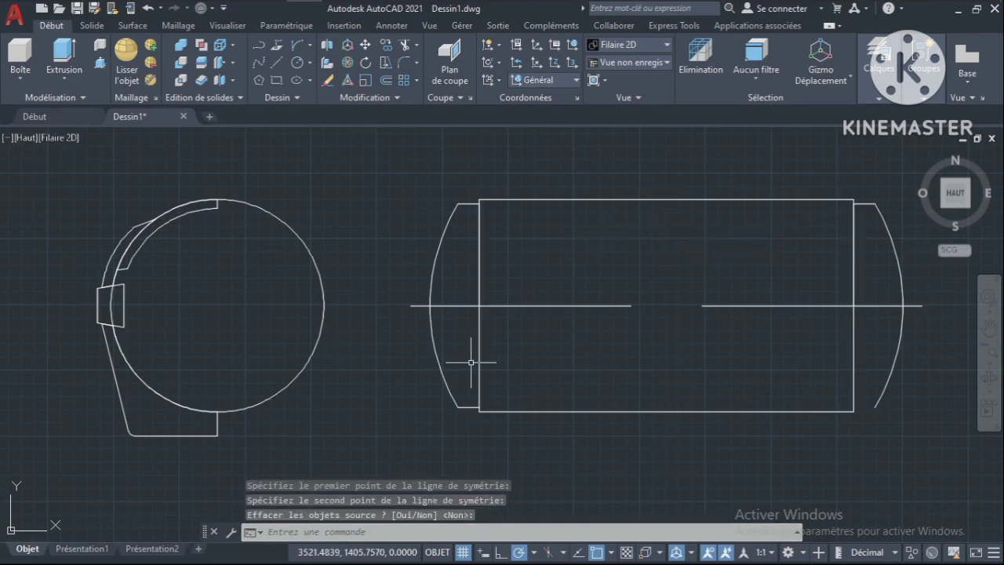
Join the body's upper edge and its two vertical end lines into one polyline.
click(479, 361)
click(620, 200)
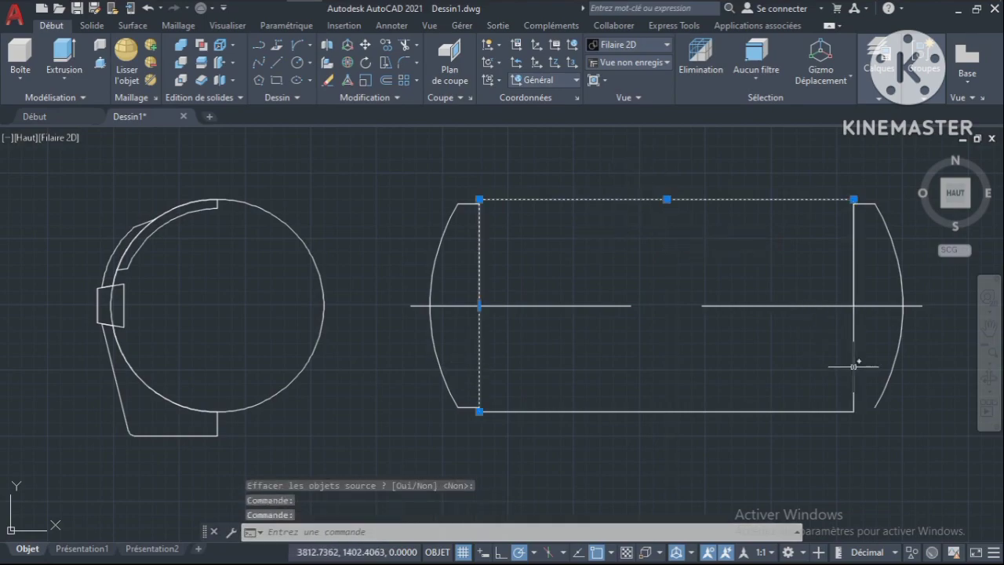
click(853, 366)
click(369, 98)
click(366, 148)
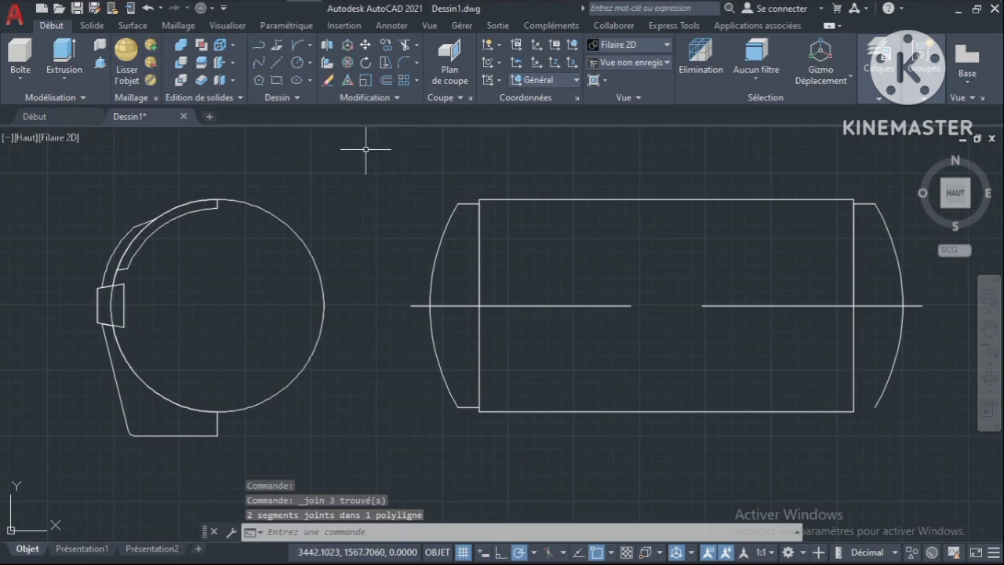
Trim the lower halves of the body's end lines and both end caps at the axis lines, along with the lower edge.
click(405, 45)
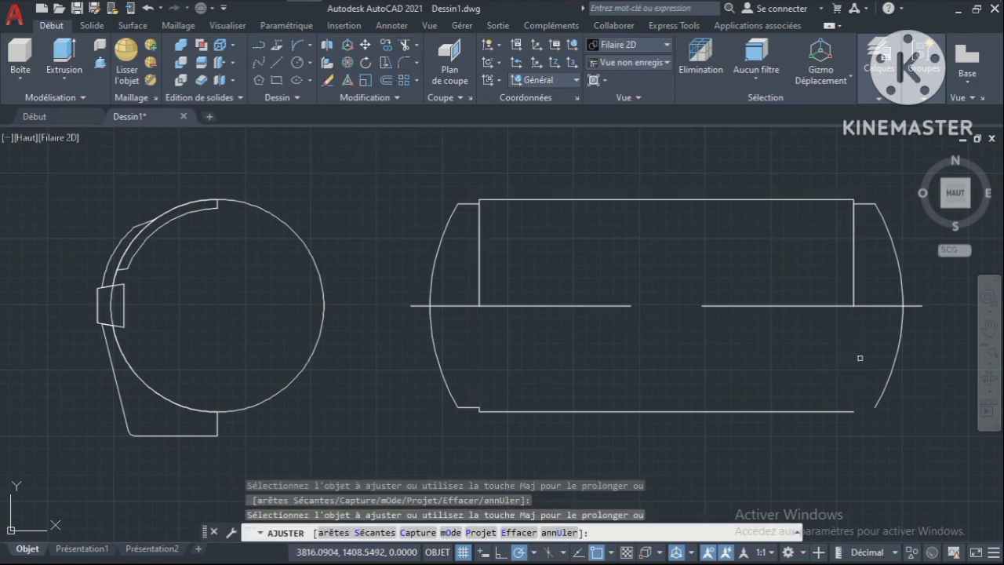
click(436, 398)
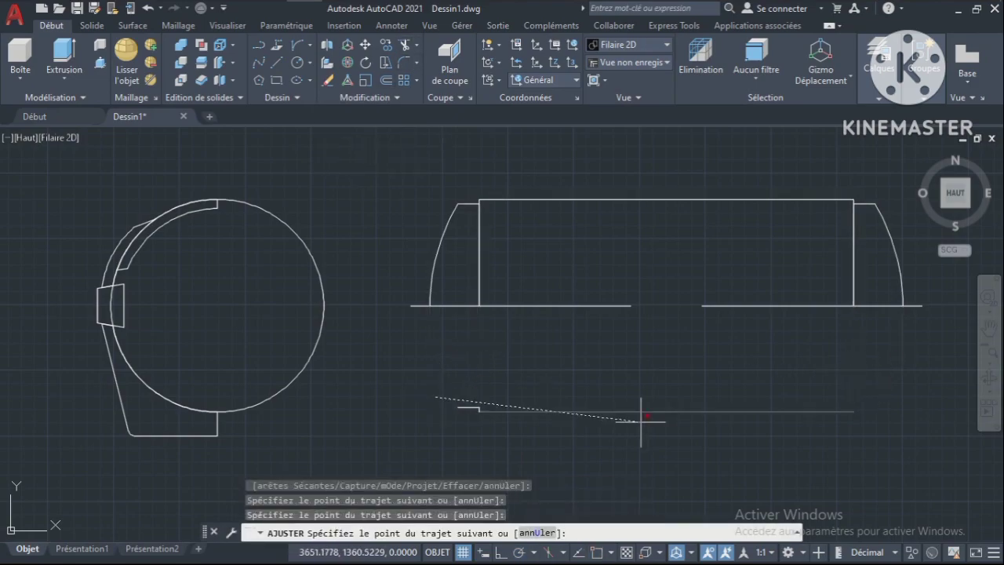
click(496, 416)
key(Return)
Remove the remaining short segments of the end cap and body below the axis.
click(444, 402)
key(Return)
click(477, 406)
key(Return)
key(Return)
key(Escape)
Examine the tank's side view in the reference photo in Photos, and start a rectangle in the AutoCAD drawing.
click(340, 14)
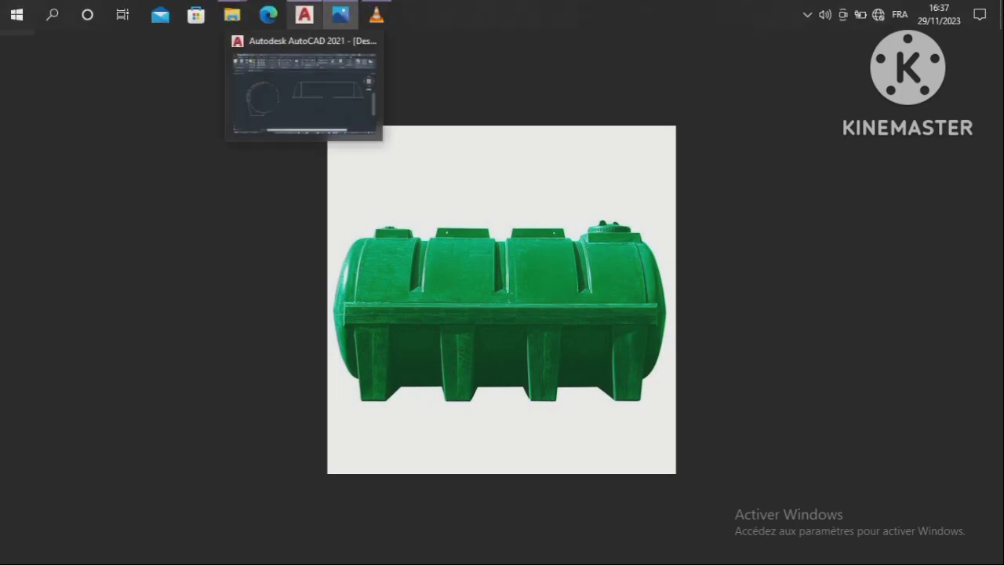
click(305, 15)
click(341, 14)
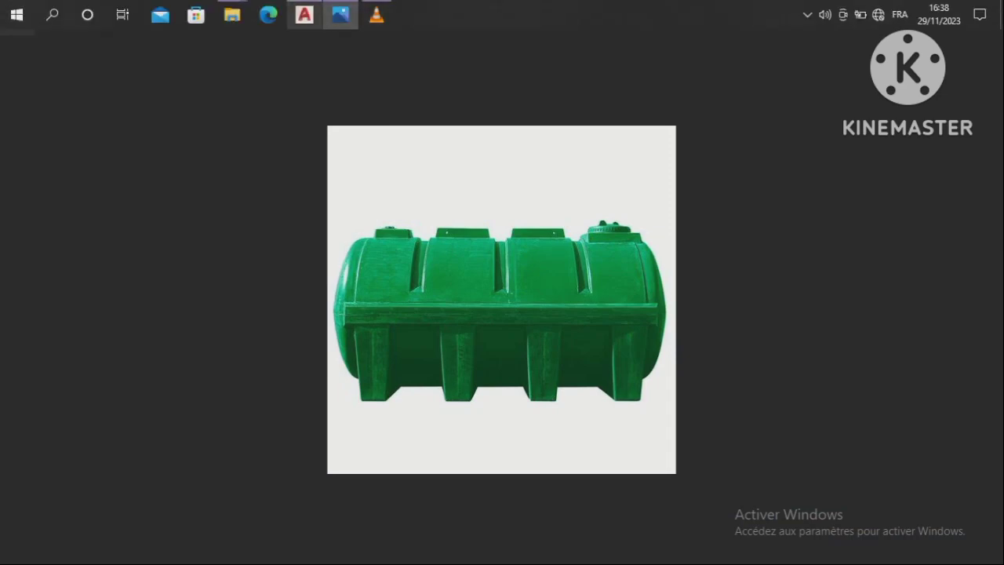
click(305, 14)
click(276, 80)
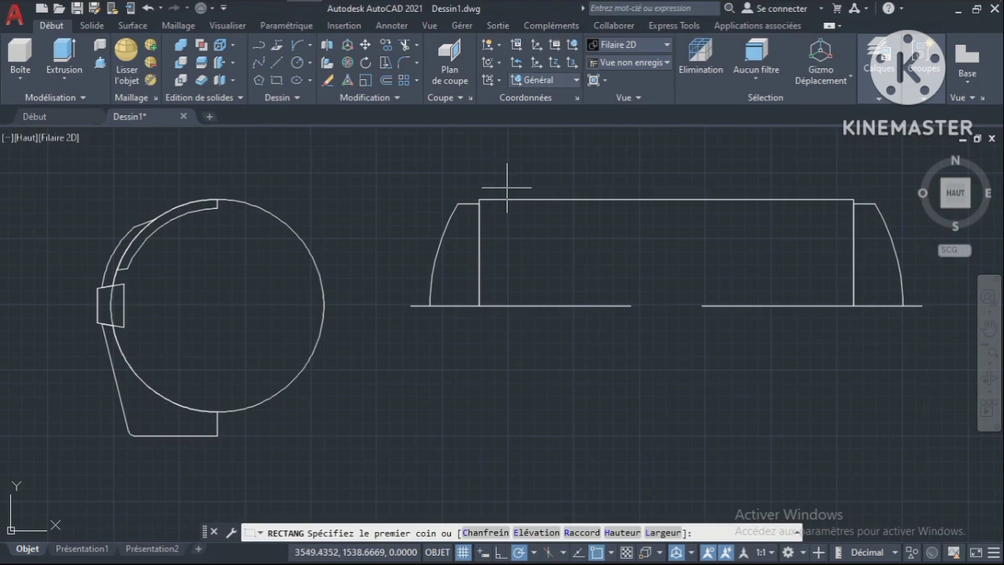
mouse_move(304, 15)
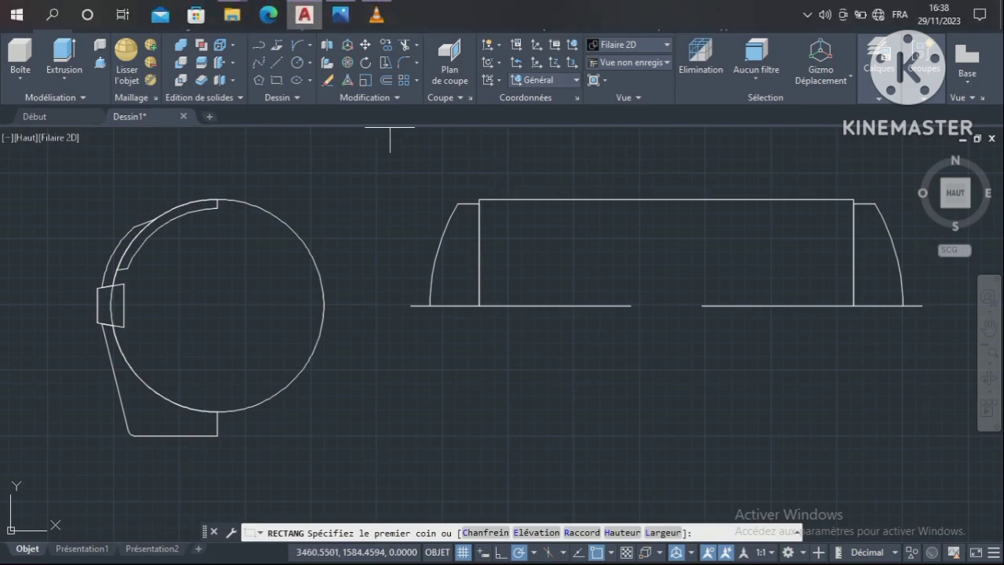
Check the tank photo in Photos, and draw a flat rectangle across the body's upper edge between the first and second groove lines in AutoCAD.
click(338, 15)
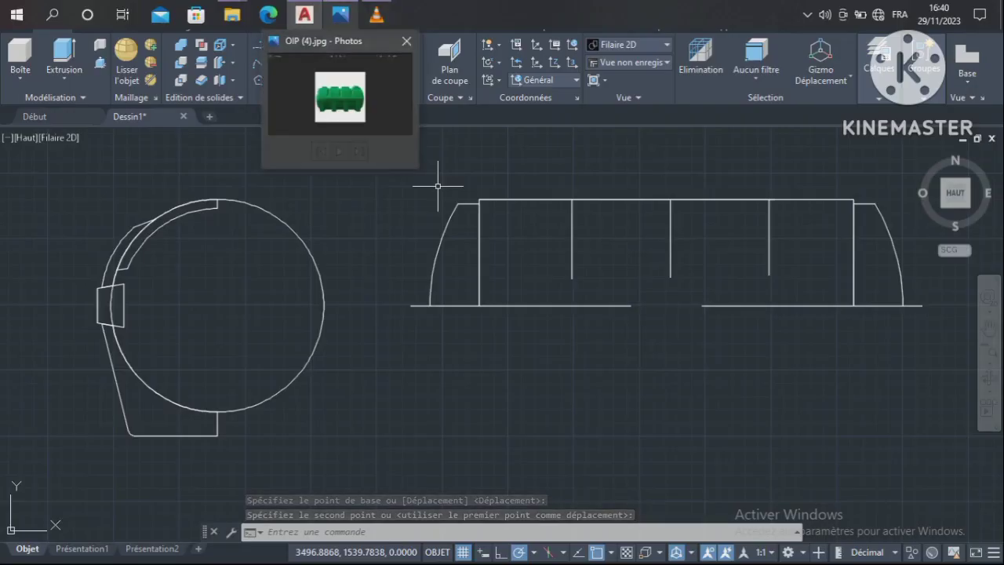
click(338, 14)
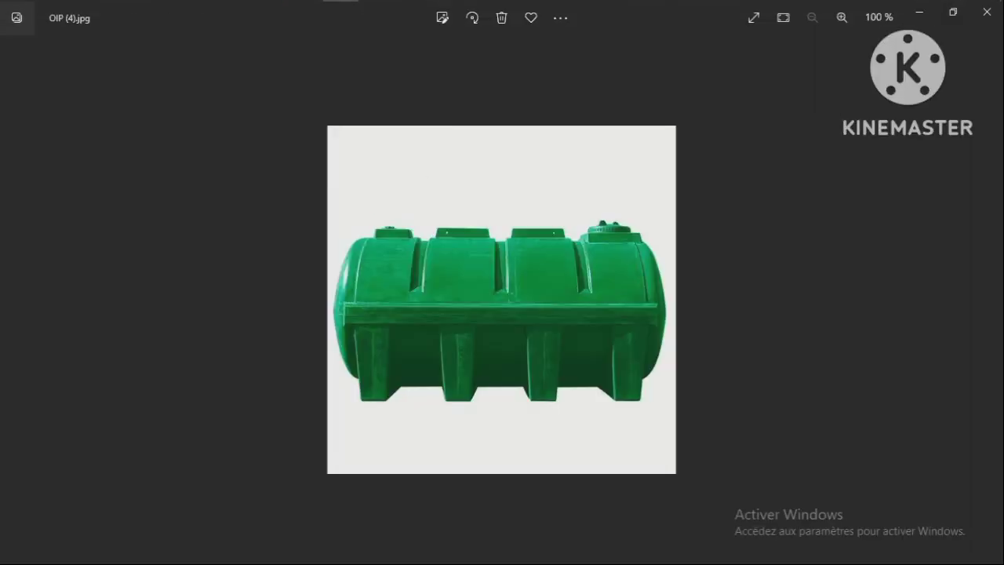
click(305, 14)
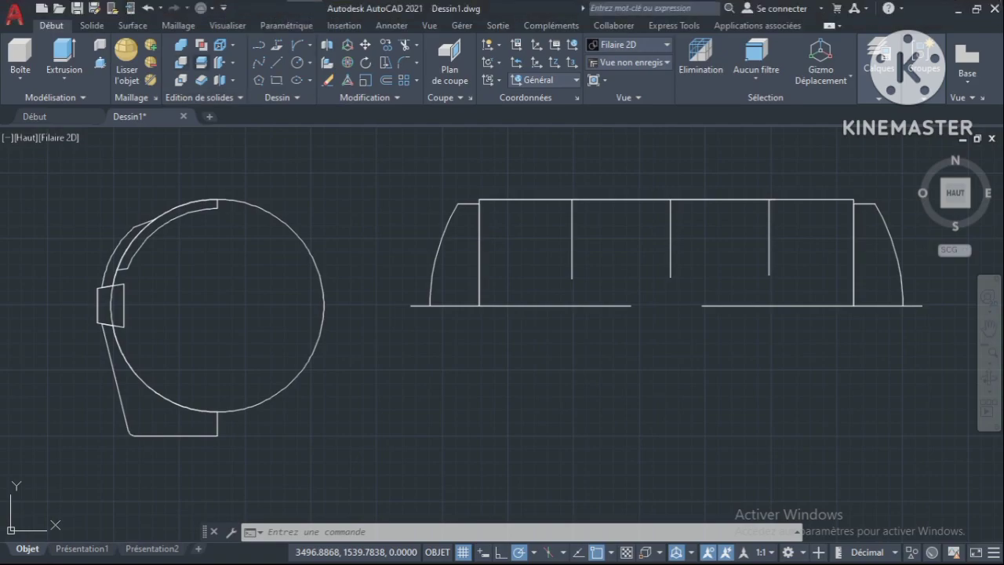
click(276, 80)
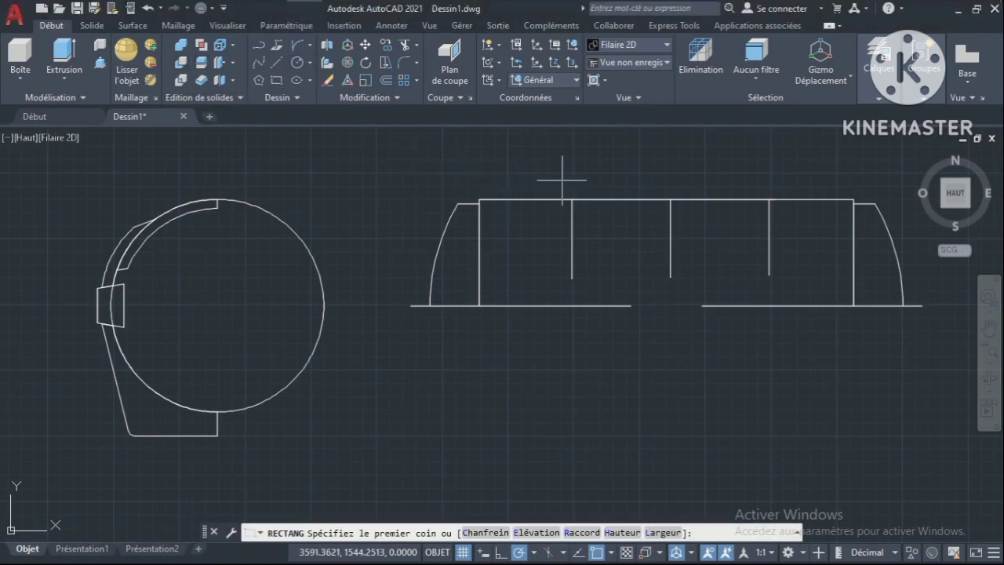
click(585, 188)
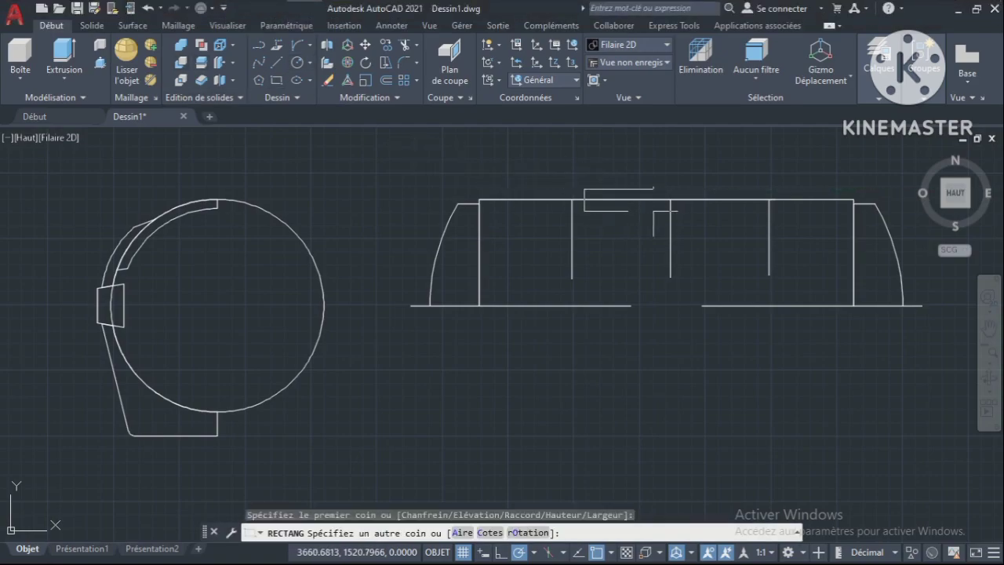
click(651, 207)
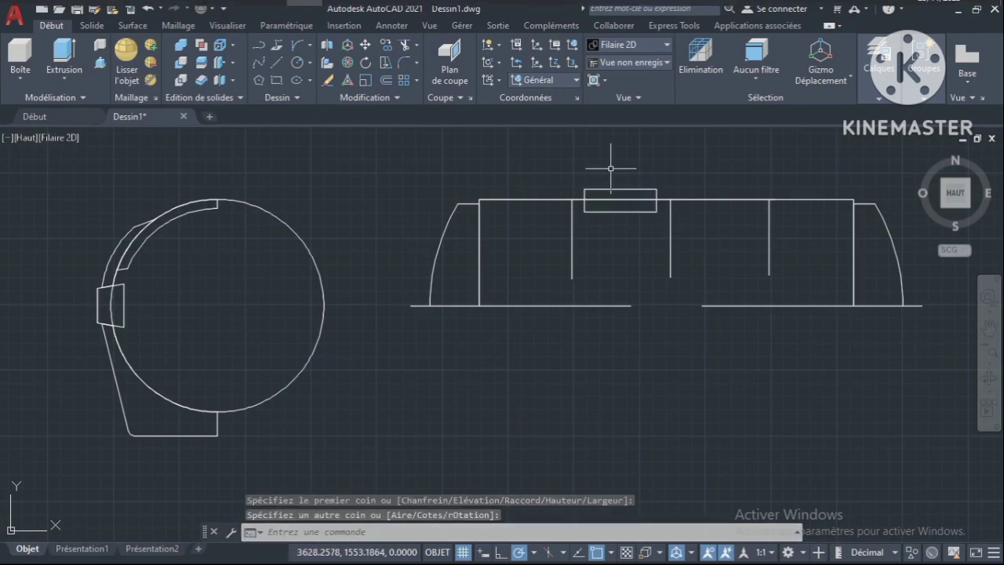
Compare with the tank photo, and move the new rectangle slightly upward on the body's upper edge.
click(340, 14)
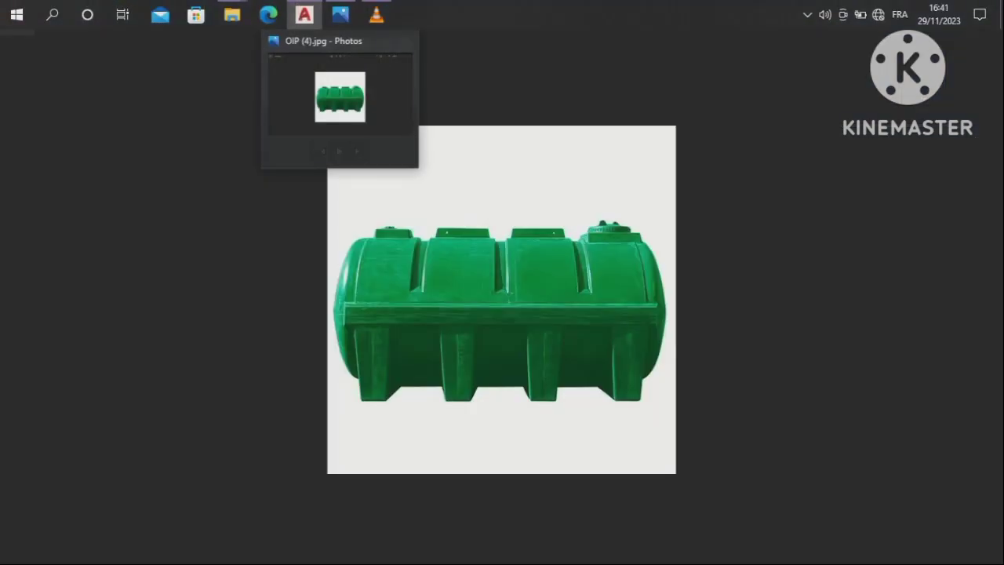
click(304, 14)
click(620, 189)
click(366, 44)
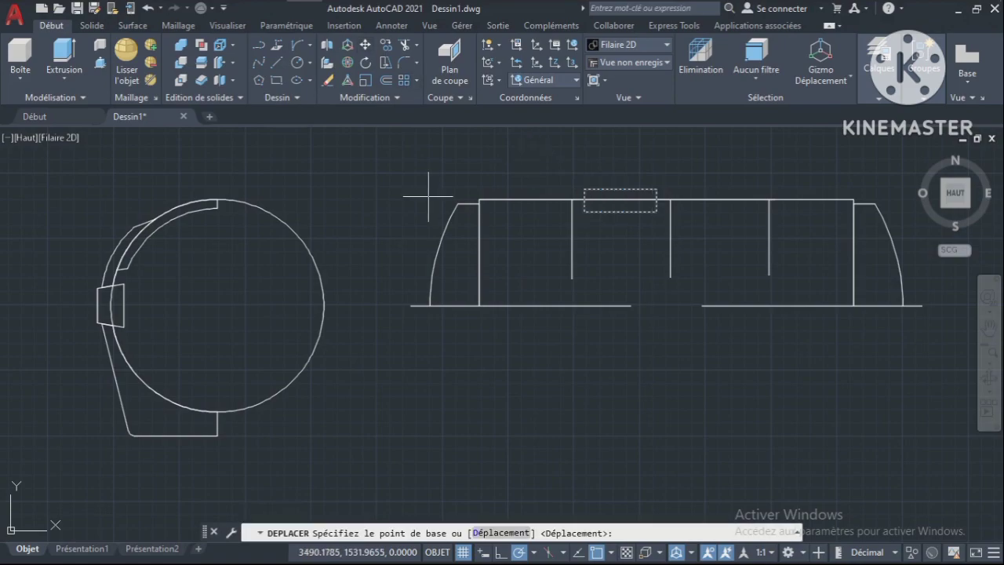
click(415, 196)
click(415, 193)
Mirror the rectangle about the middle groove line, keeping the original.
click(656, 188)
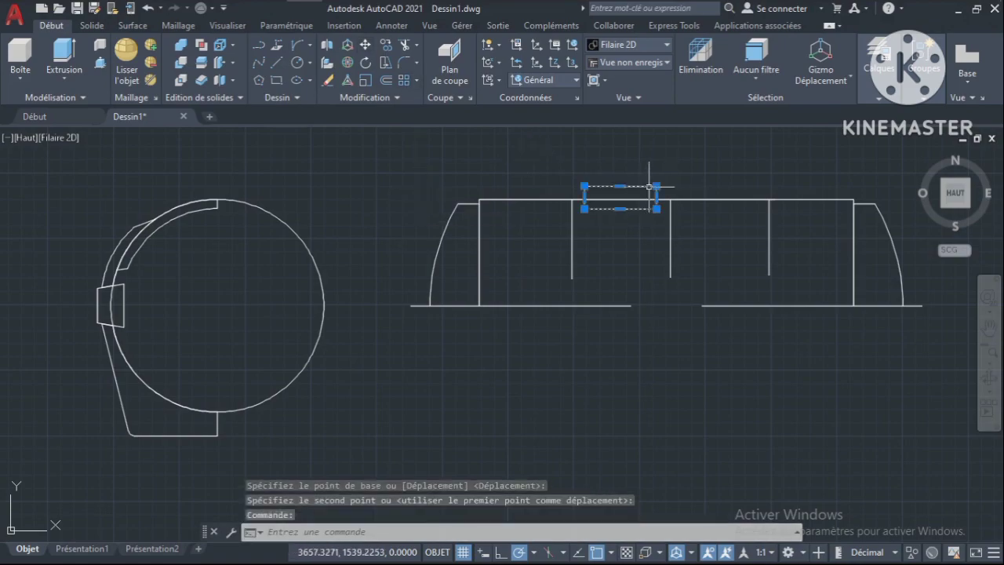
click(365, 97)
click(402, 115)
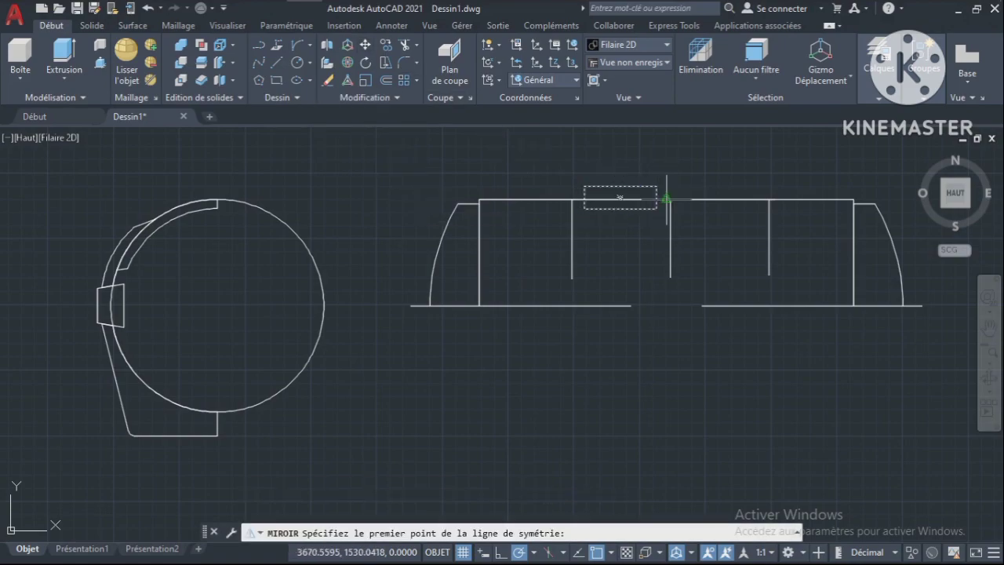
click(671, 199)
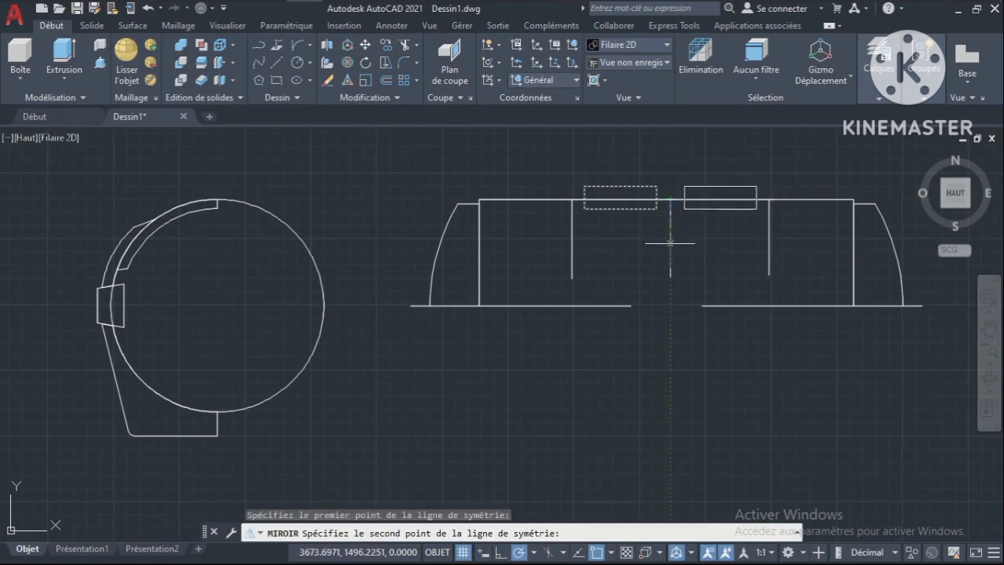
click(661, 242)
key(Return)
Examine the tank's lids in the Photos reference, and draw a low rectangle on the last bay's box from its upper edge's midpoint outward.
click(340, 11)
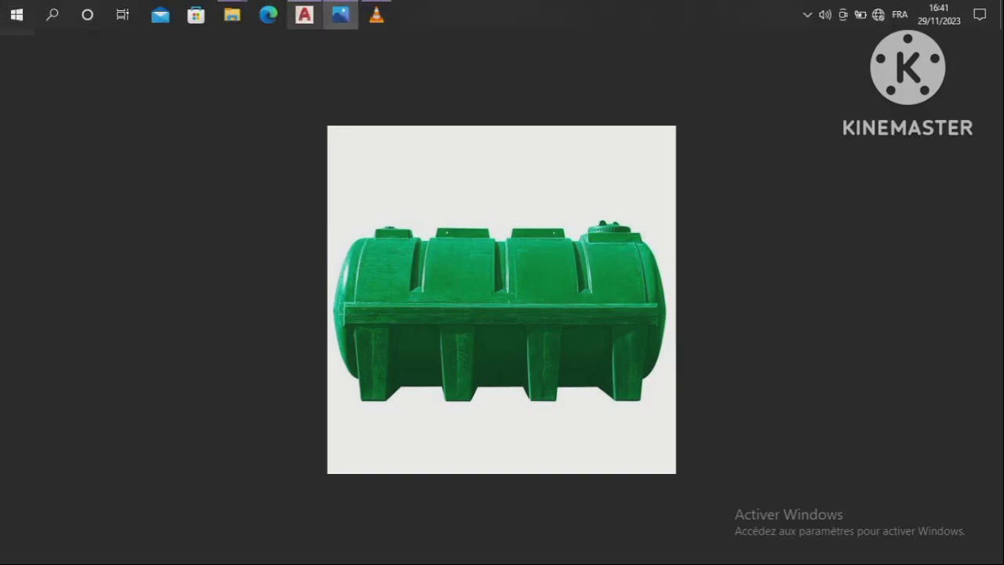
click(304, 13)
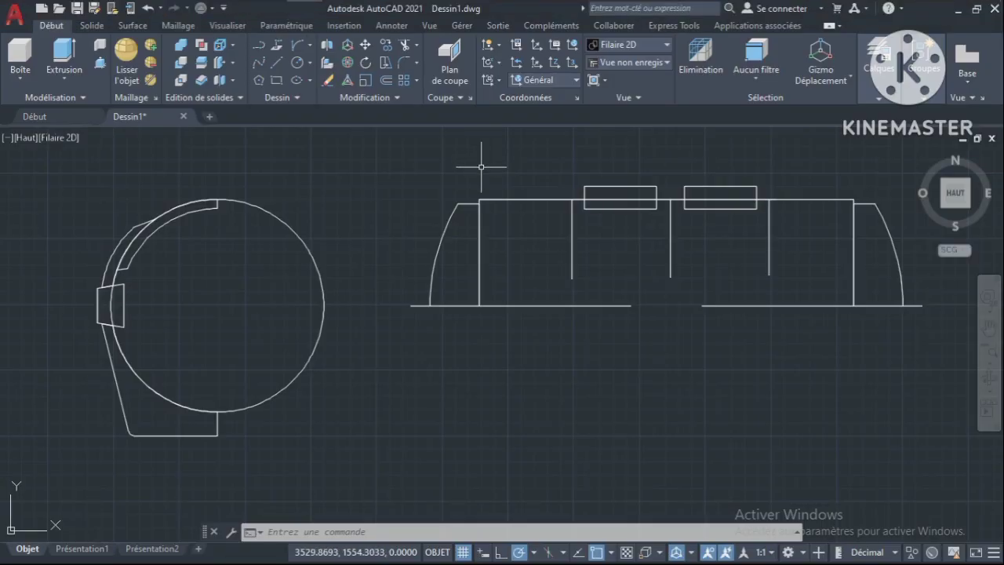
click(341, 14)
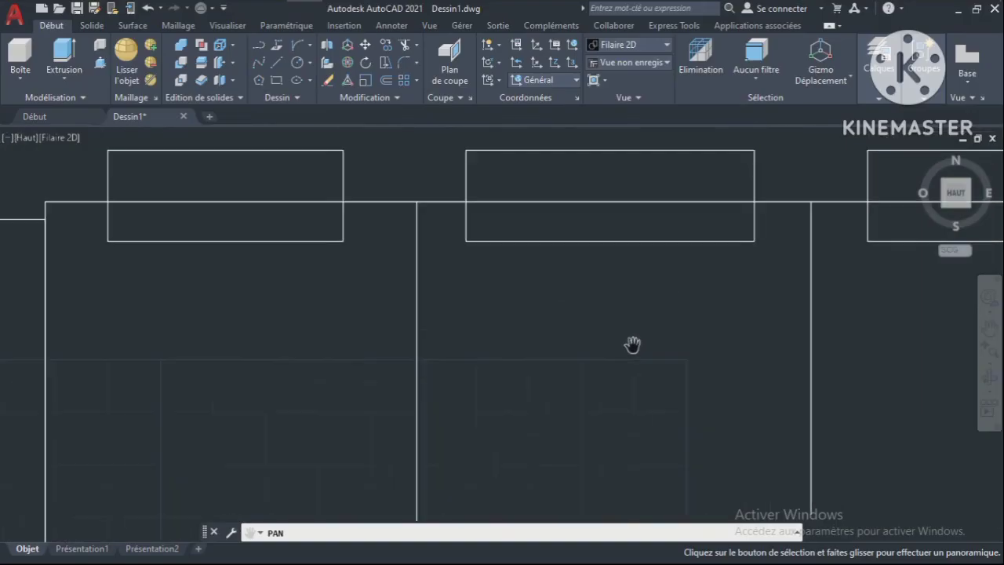
mouse_move(633, 343)
mouse_down()
mouse_move(650, 321)
mouse_move(374, 294)
mouse_move(610, 259)
mouse_up()
click(340, 13)
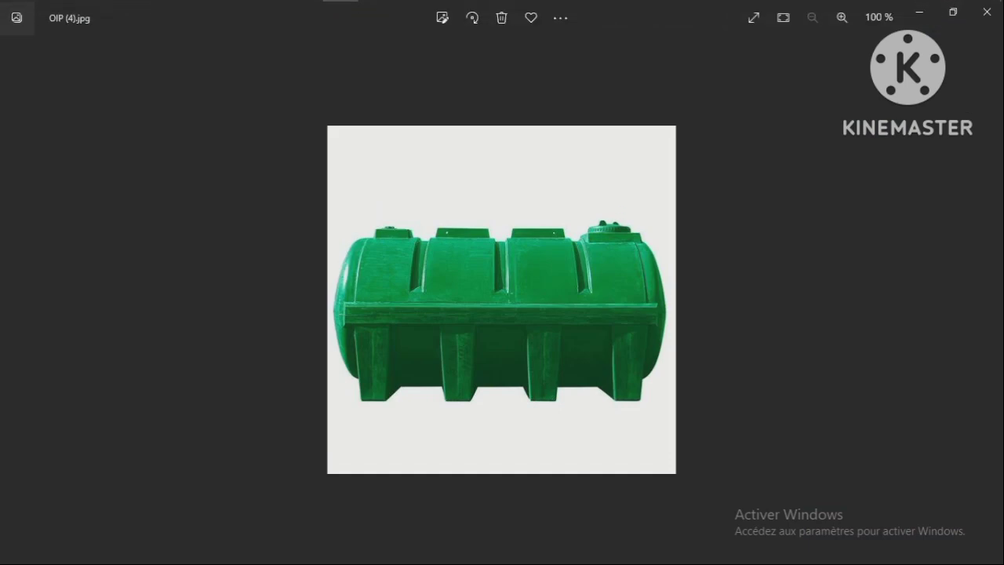
click(303, 13)
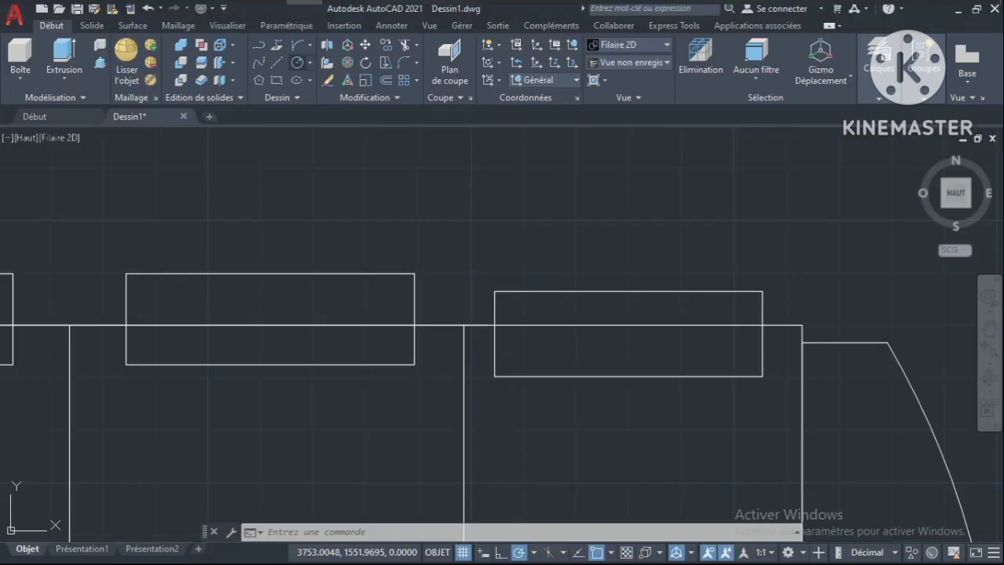
click(276, 79)
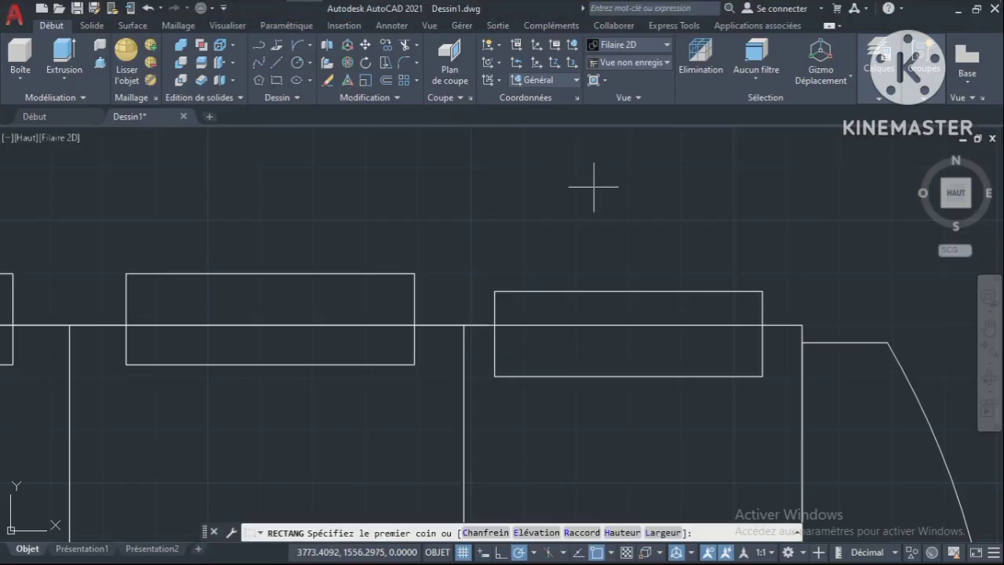
click(628, 291)
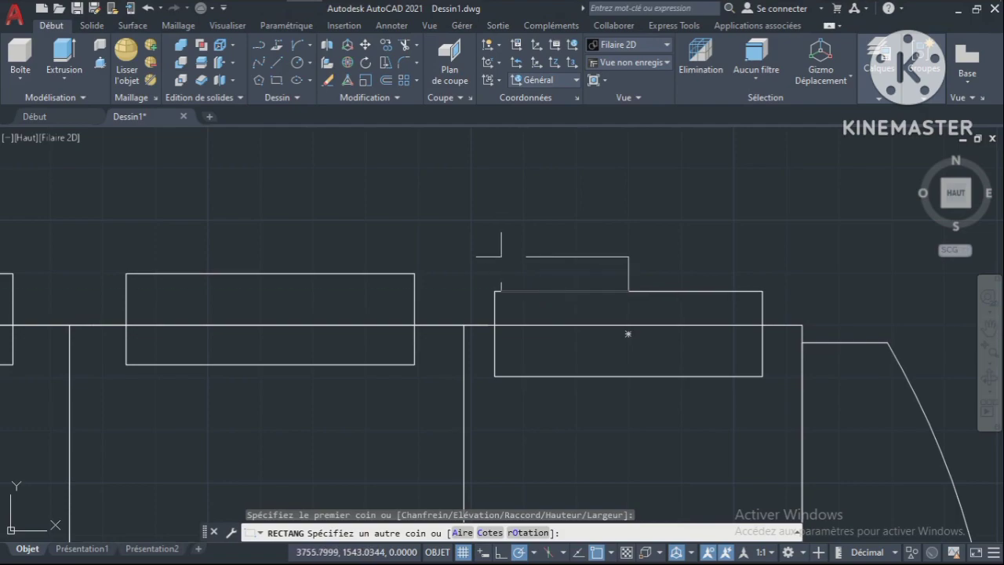
click(491, 253)
Fillet the low rectangle's upper outer corner, and stretch its other upper corner upward to slope the top edge.
click(385, 63)
click(403, 63)
click(510, 253)
click(493, 262)
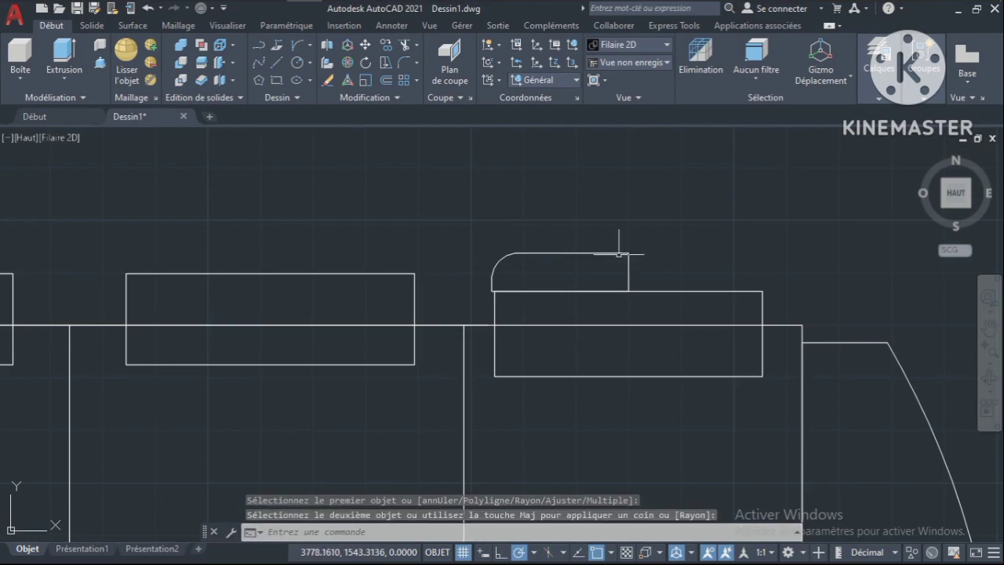
click(605, 251)
click(628, 253)
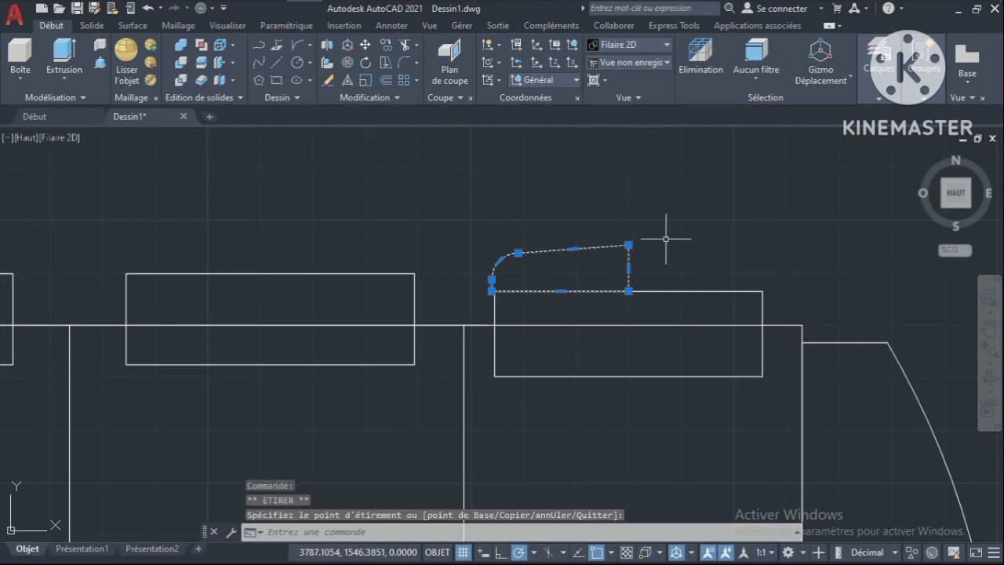
key(Escape)
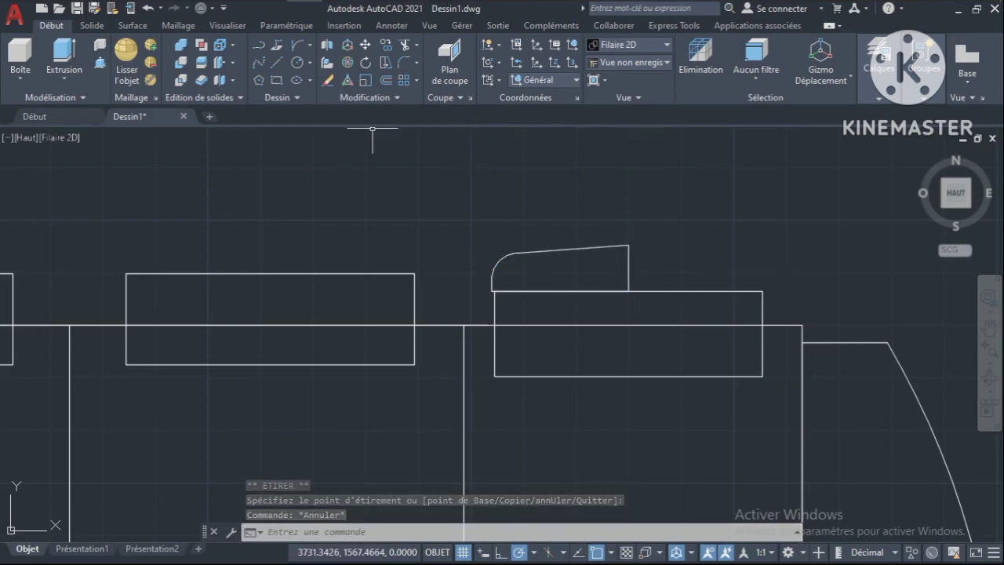
click(276, 80)
click(490, 285)
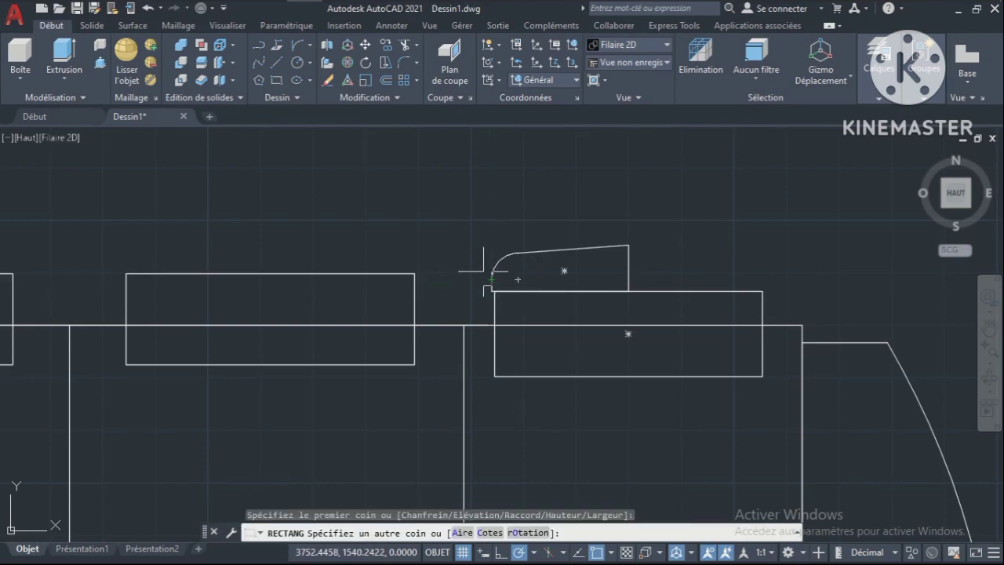
scroll(501, 333, up, 3)
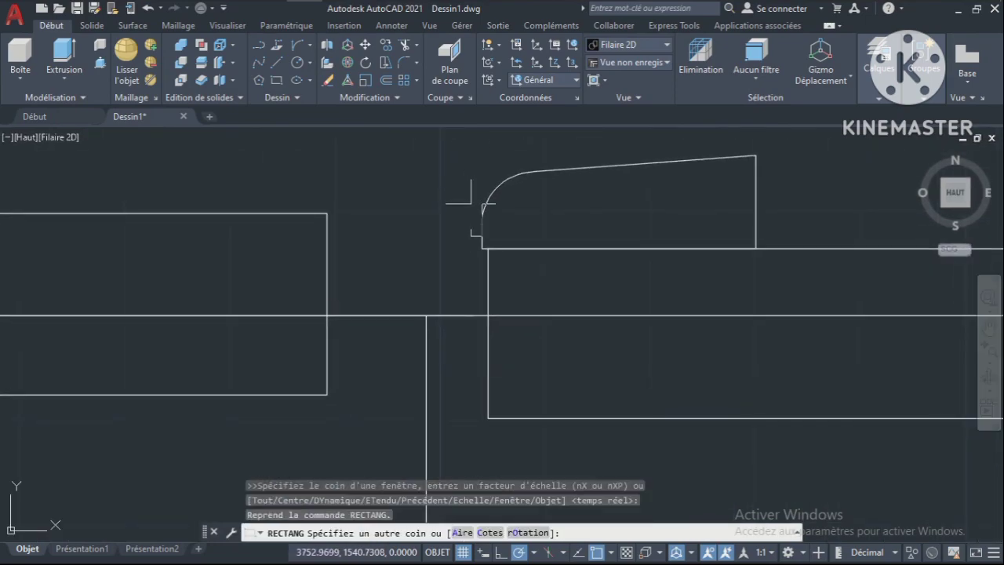
key(Escape)
Draw a tiny upright rectangle against the lid profile's outer vertical edge, starting where the rounded corner ends.
key(Return)
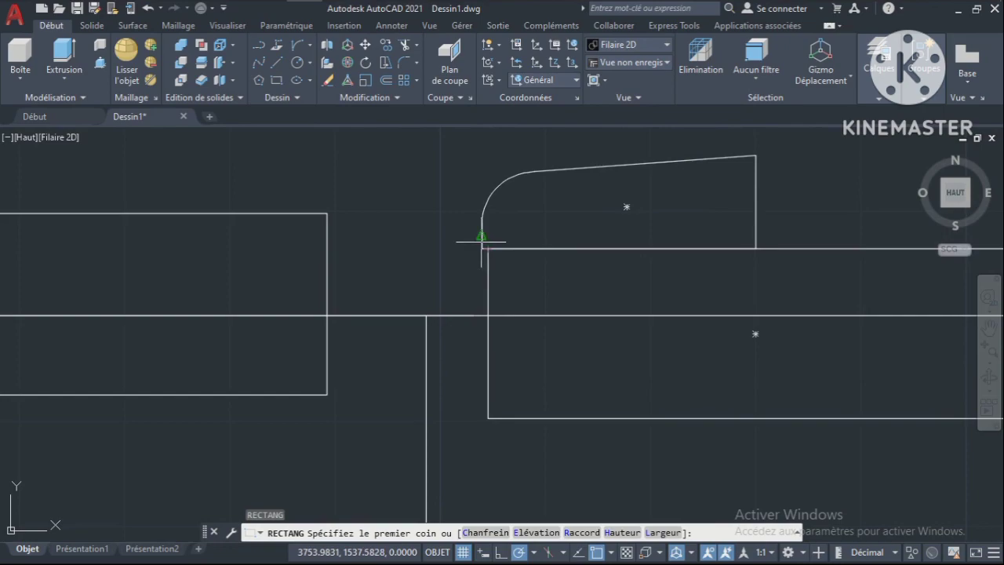
click(482, 216)
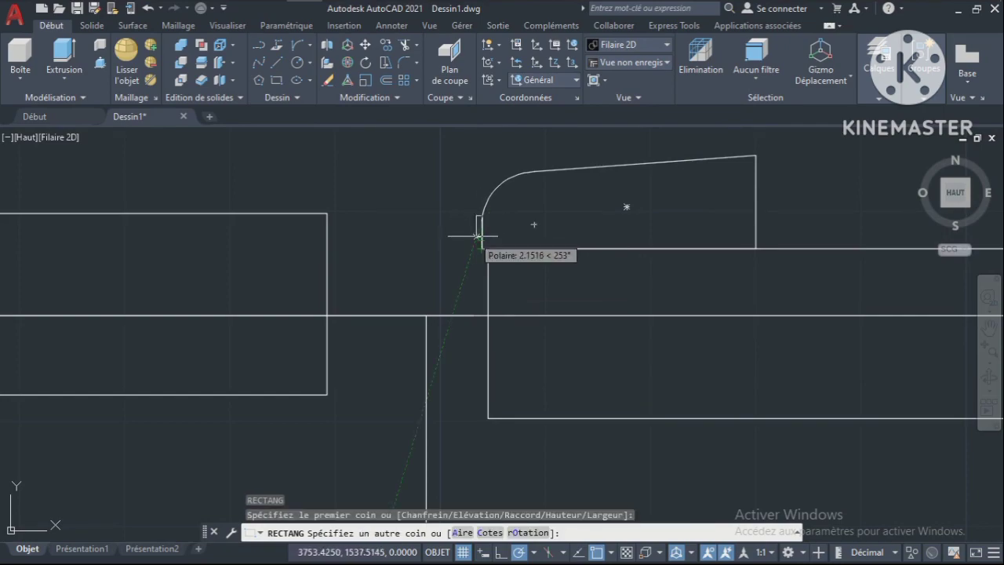
click(474, 236)
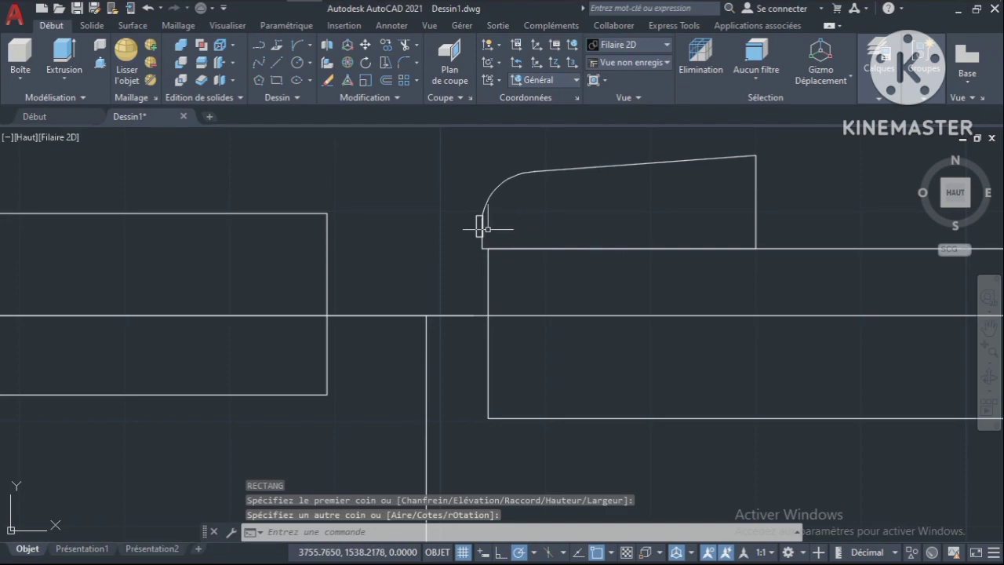
Shift the tiny rectangle slightly down and inward so it straddles the lid profile's outer vertical edge.
click(479, 226)
click(365, 45)
click(389, 153)
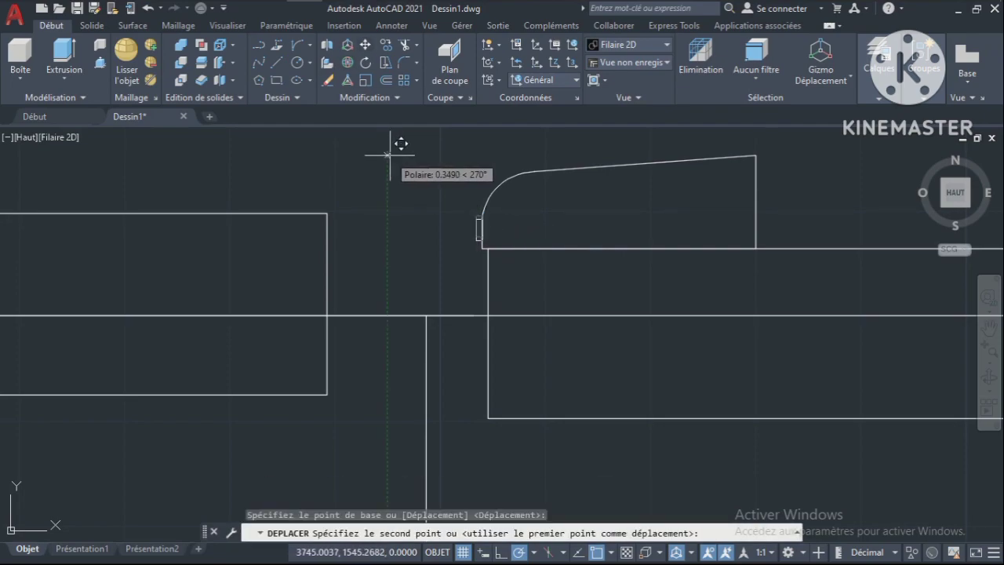
click(390, 152)
click(478, 226)
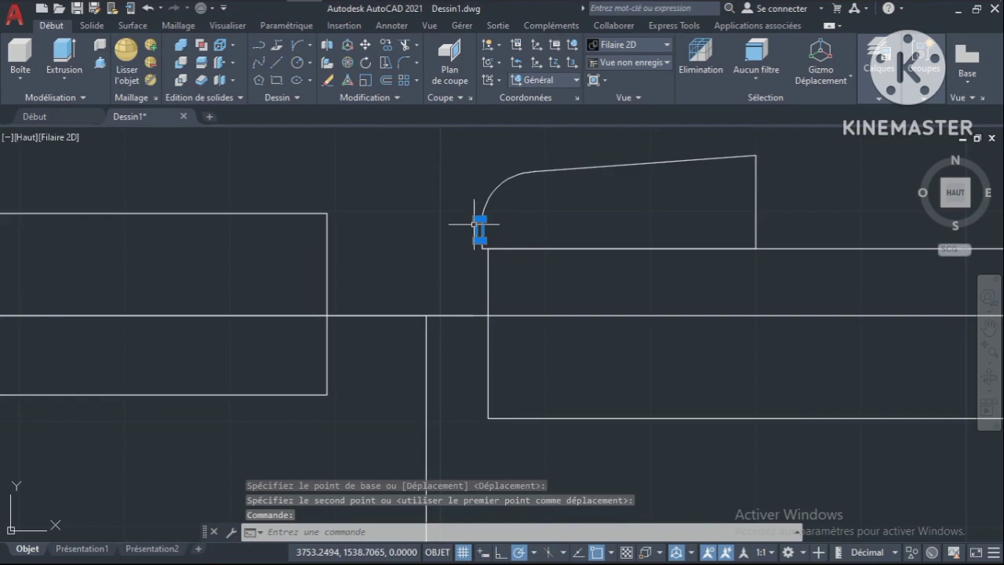
click(364, 44)
click(382, 139)
click(379, 140)
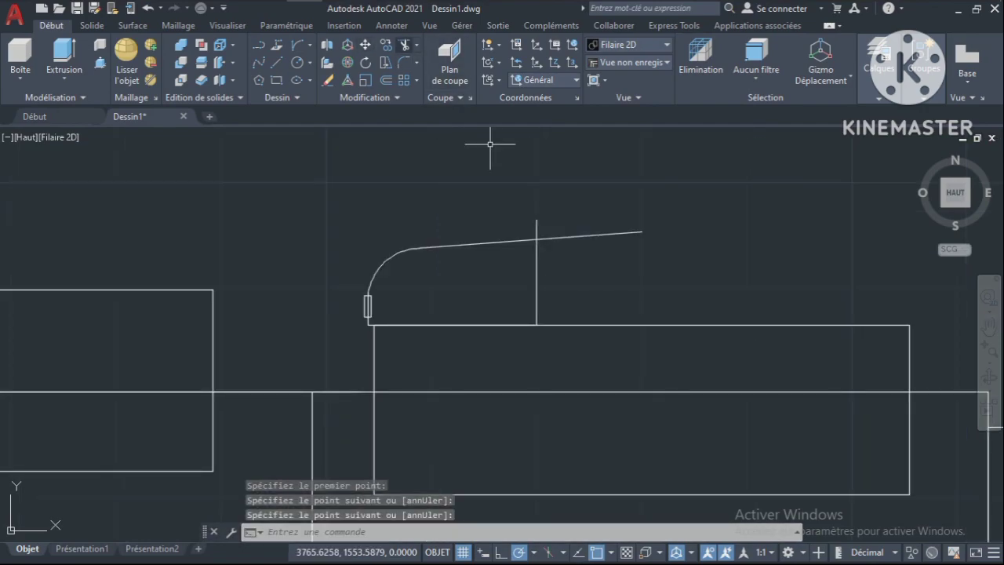
Trim the lid's sloping top edge at the vertical line, and remove that vertical line.
click(405, 44)
click(557, 238)
click(538, 229)
drag(536, 267, 580, 264)
key(Return)
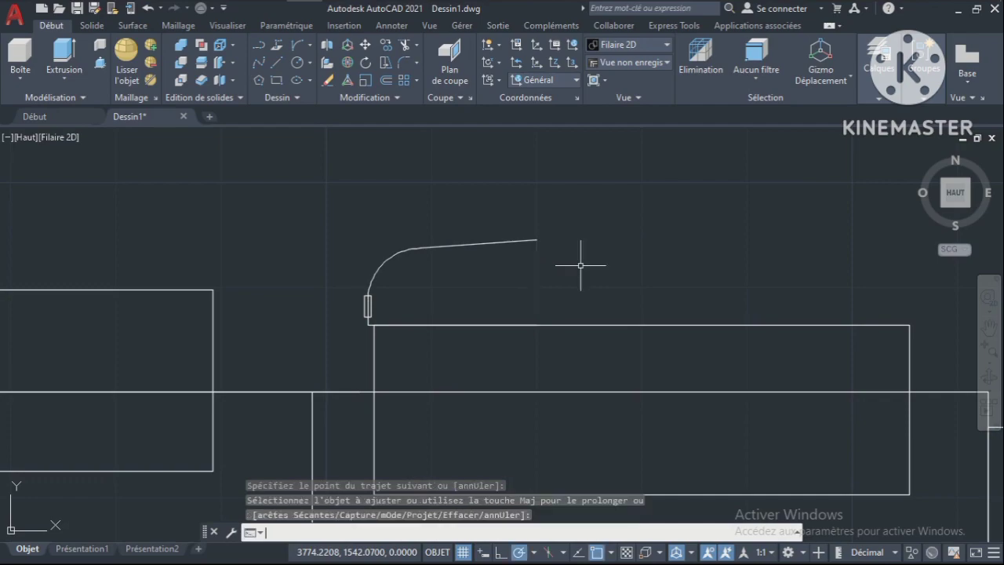
click(501, 242)
click(344, 281)
click(419, 337)
click(364, 45)
click(432, 155)
key(Escape)
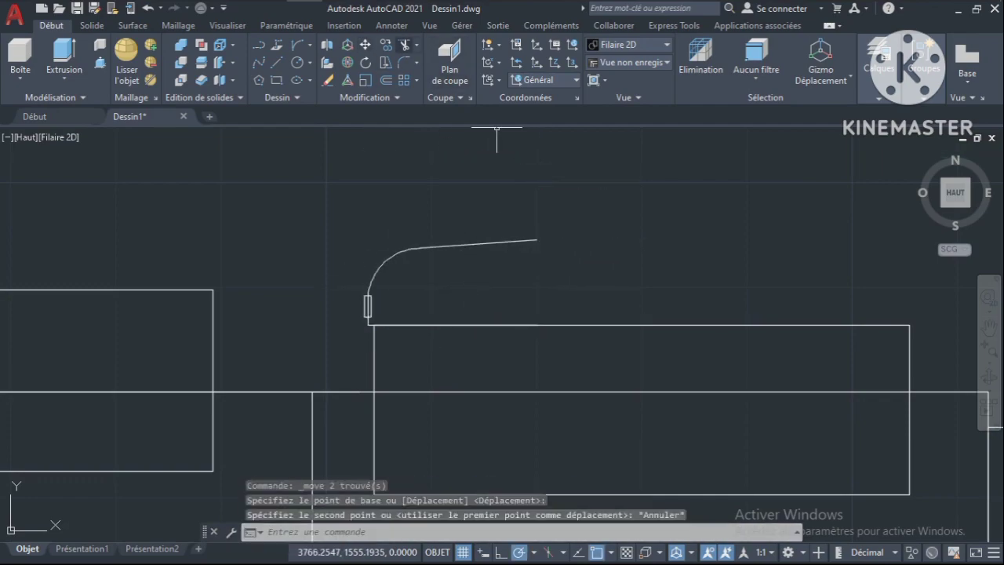
Move the lid profile and its tiny rectangle so the base's inner end sits on the midpoint of the box's upper edge.
click(311, 209)
click(560, 339)
click(365, 44)
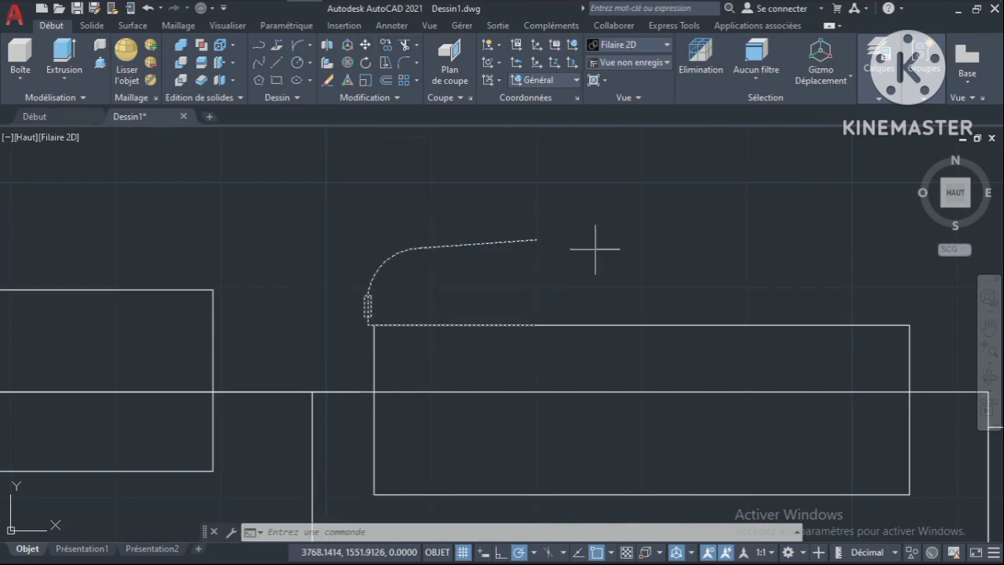
click(536, 324)
click(643, 325)
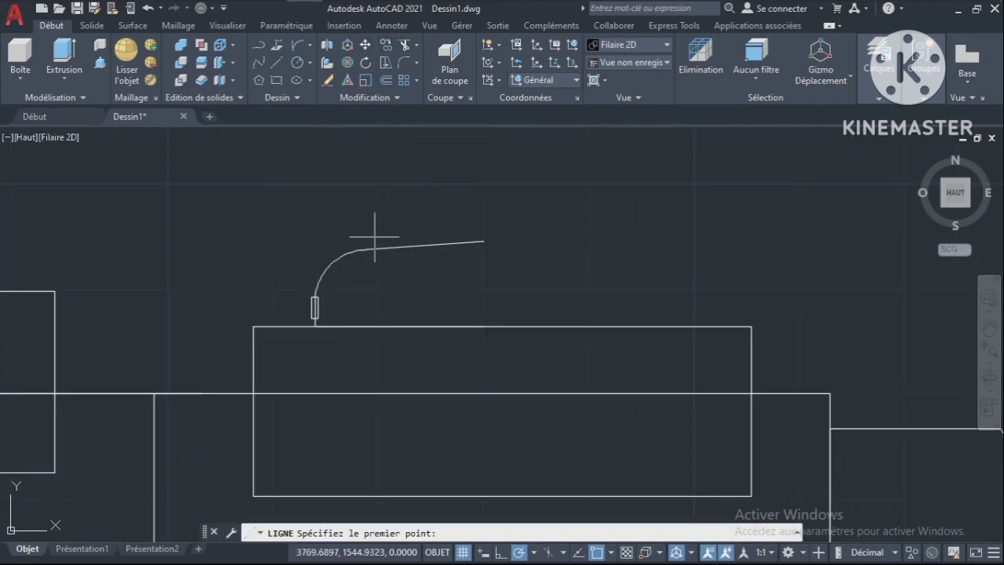
Draw a short slanted line rising from the lid's sloping top edge near the rounded corner.
click(375, 249)
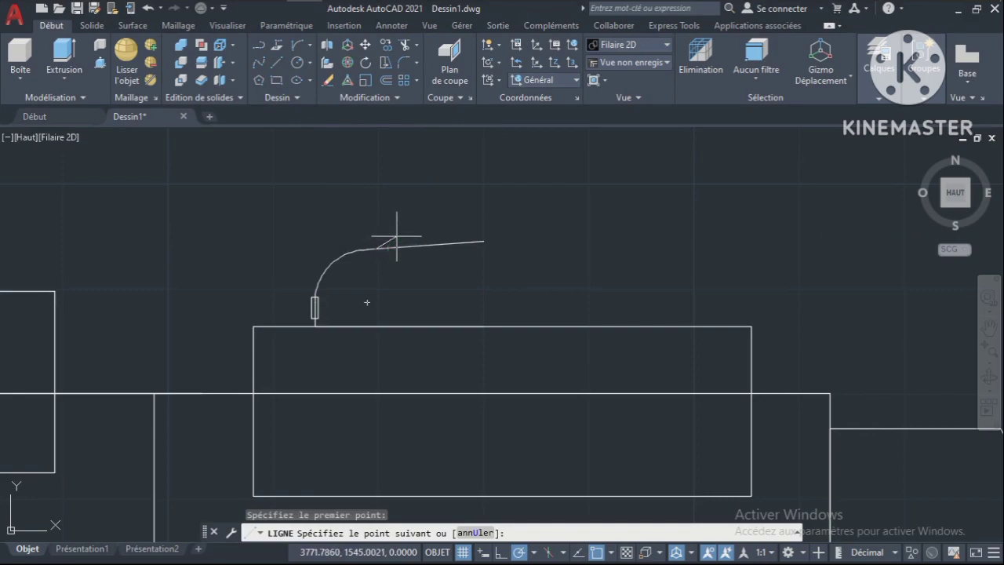
click(400, 236)
key(Return)
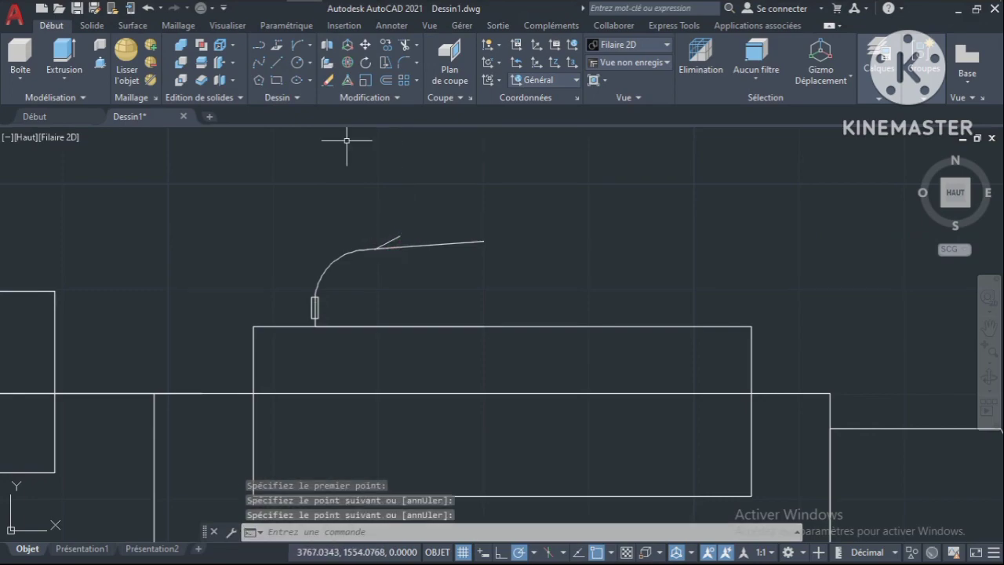
Draw a domed arc from the slanted line's upper end down to the lid's sloping top edge, bulging upward.
click(297, 45)
click(399, 236)
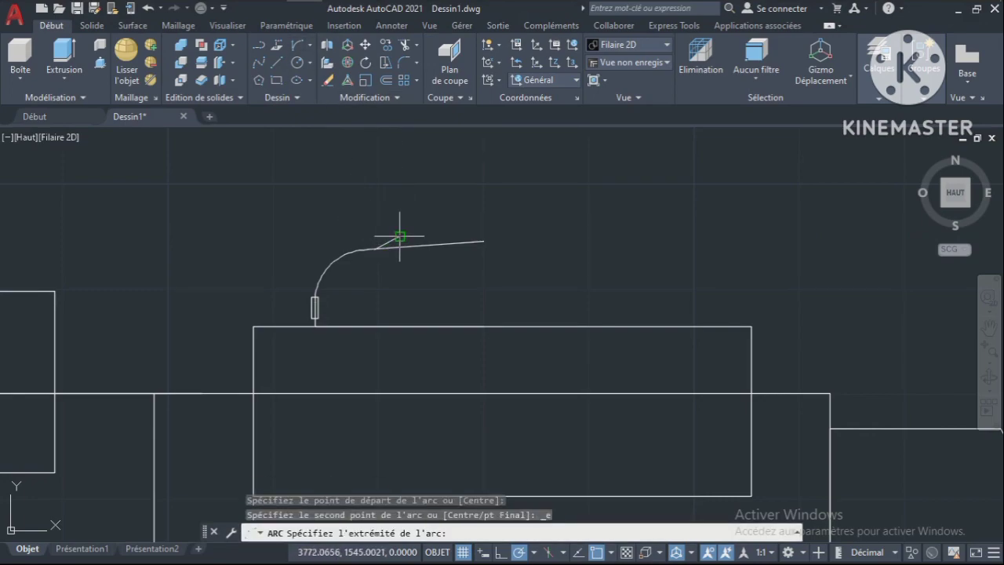
click(462, 241)
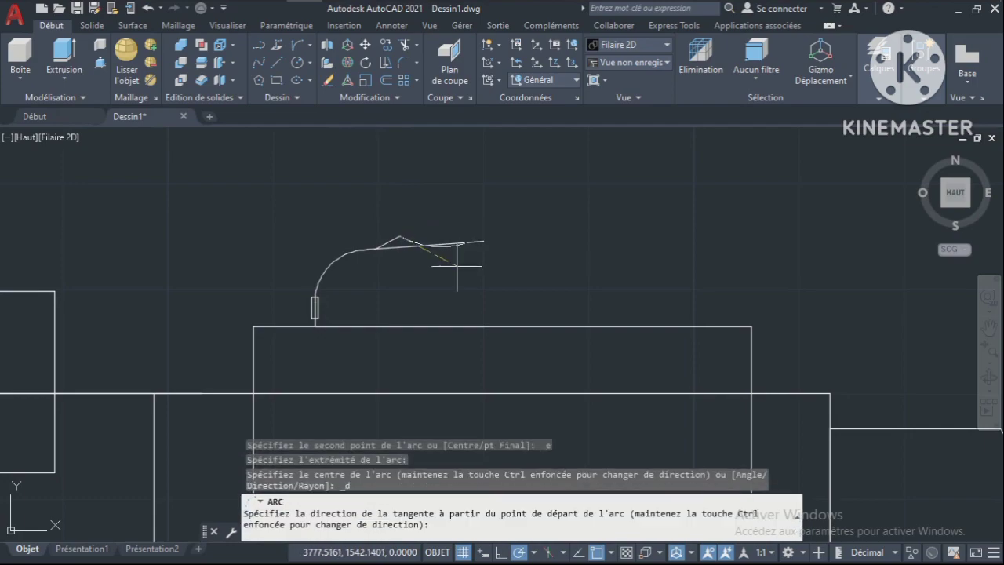
click(420, 186)
click(419, 216)
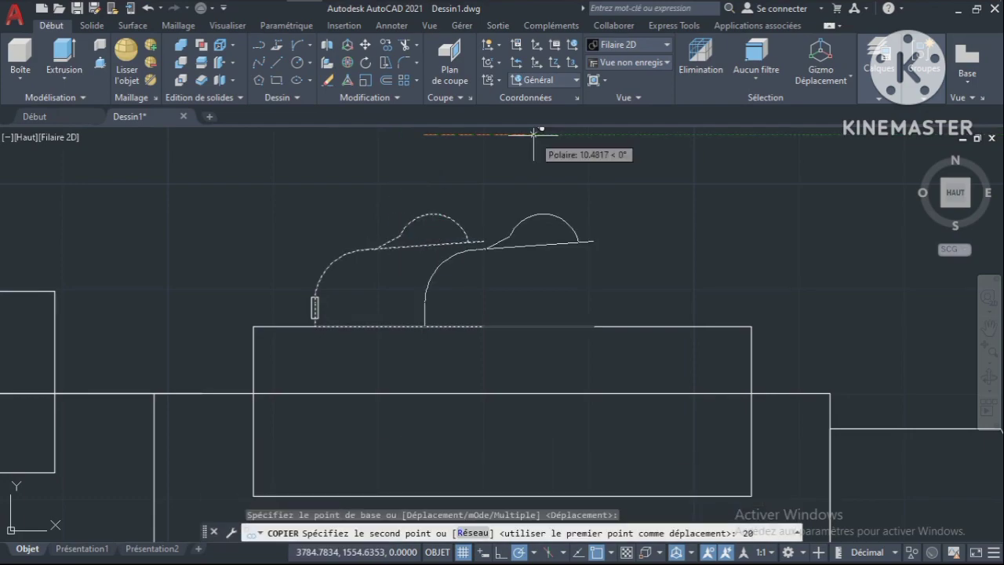
Copy the lid profile with its arc 20 units to the right, and reduce the copy to the closed outline beneath the arc.
key(Return)
text(aj)
key(Return)
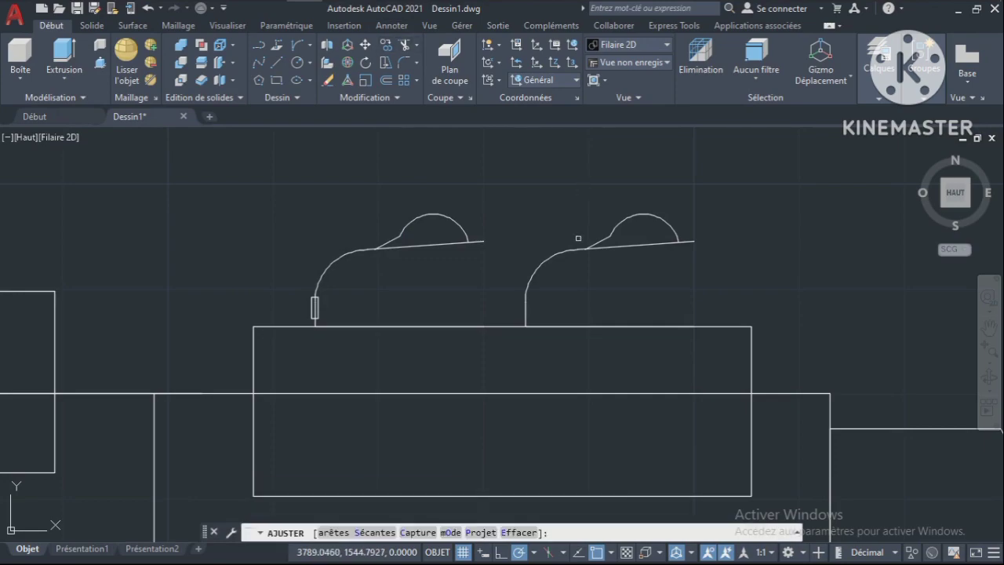
click(587, 251)
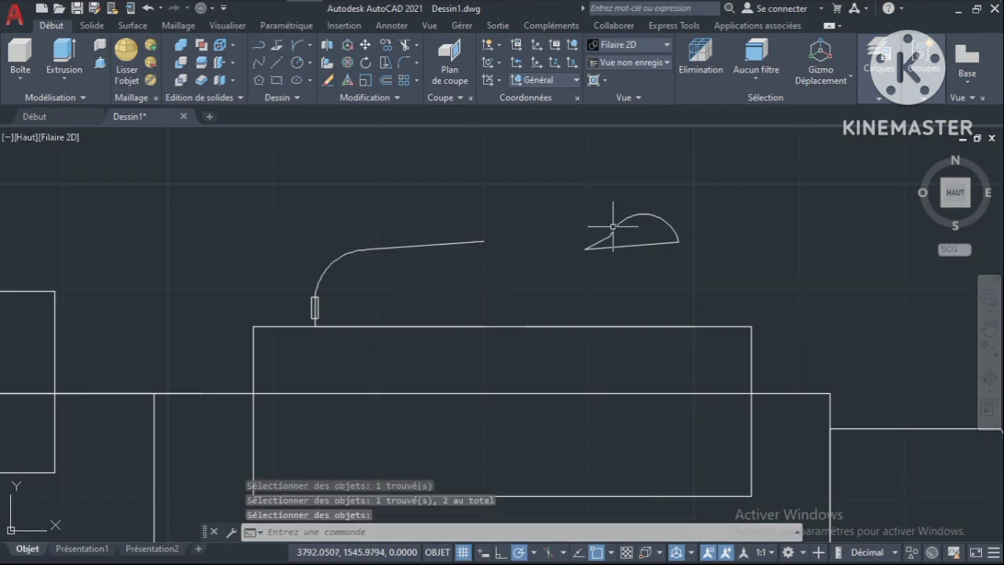
key(Return)
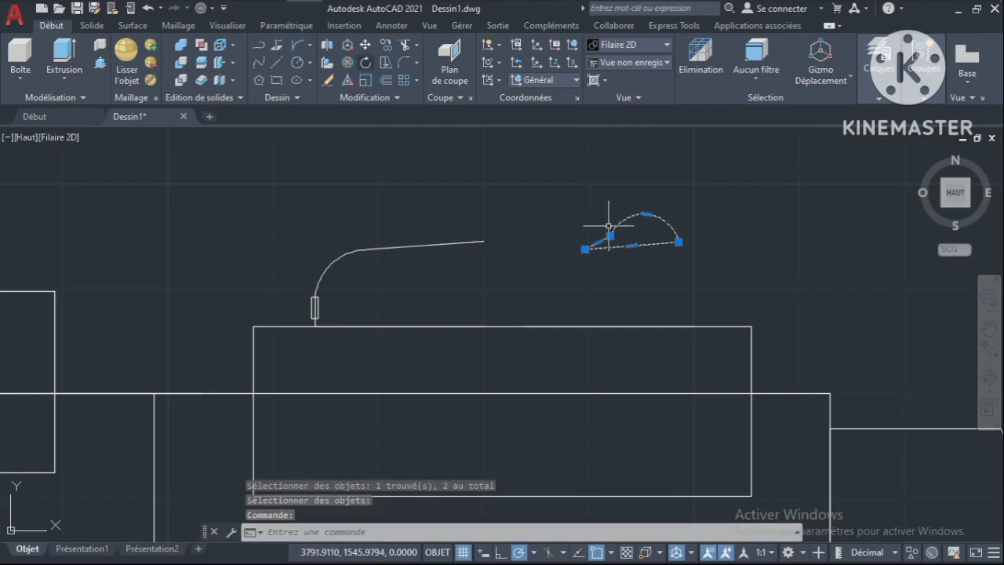
Move the closed domed outline 20 units back onto the original lid's sloping top edge.
click(365, 45)
click(536, 138)
text(20)
key(Return)
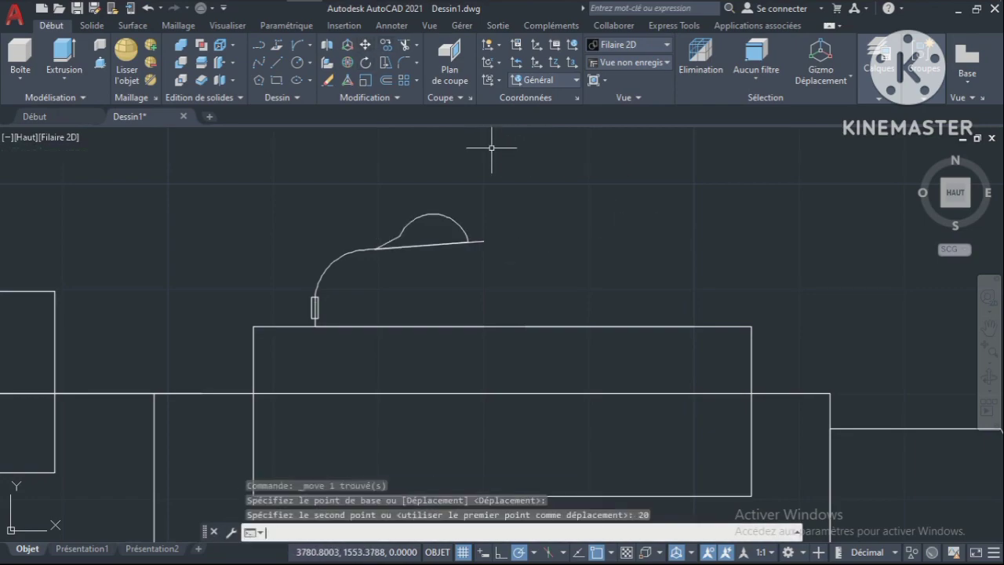
click(990, 361)
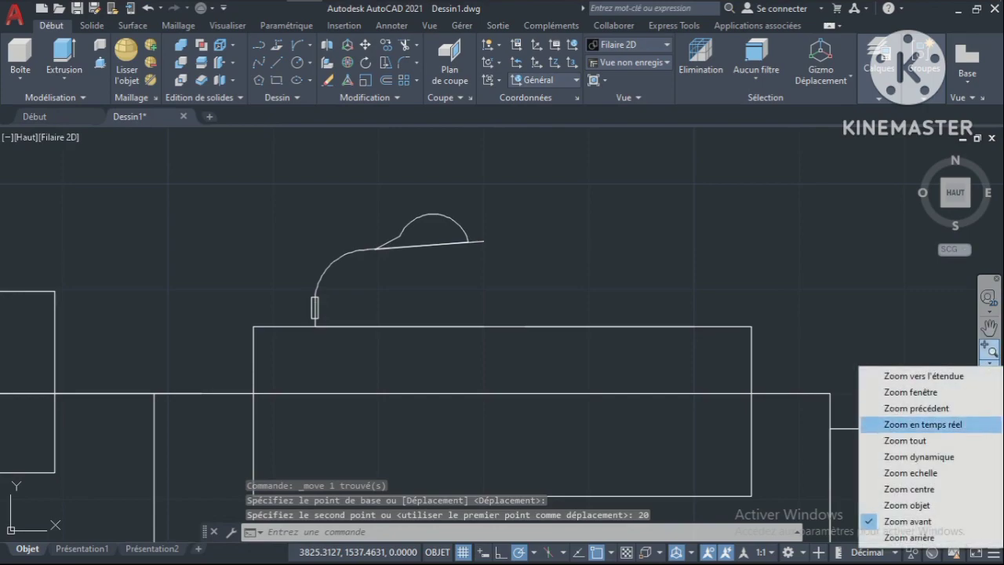
click(909, 537)
click(990, 351)
click(990, 351)
middle_drag(326, 414, 587, 308)
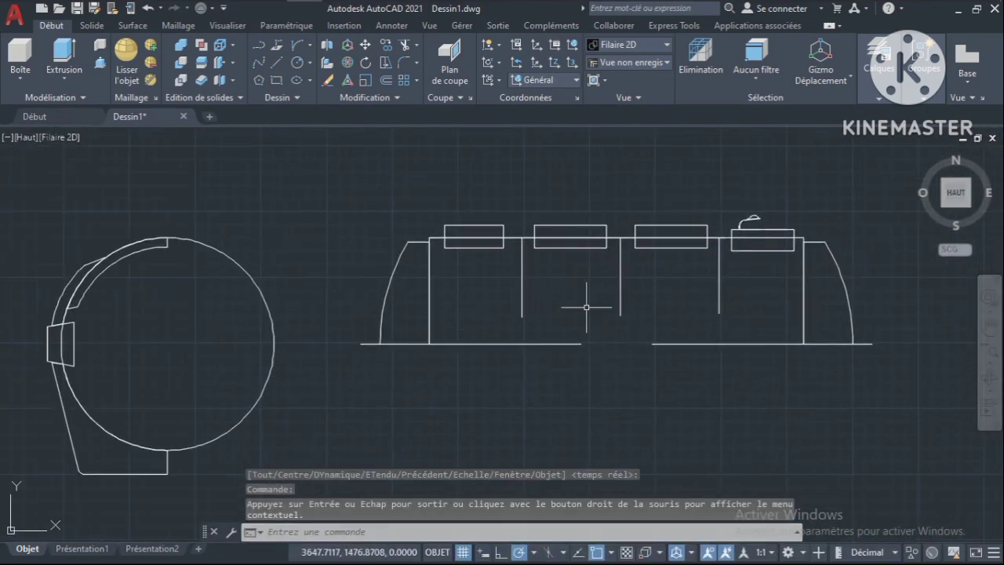